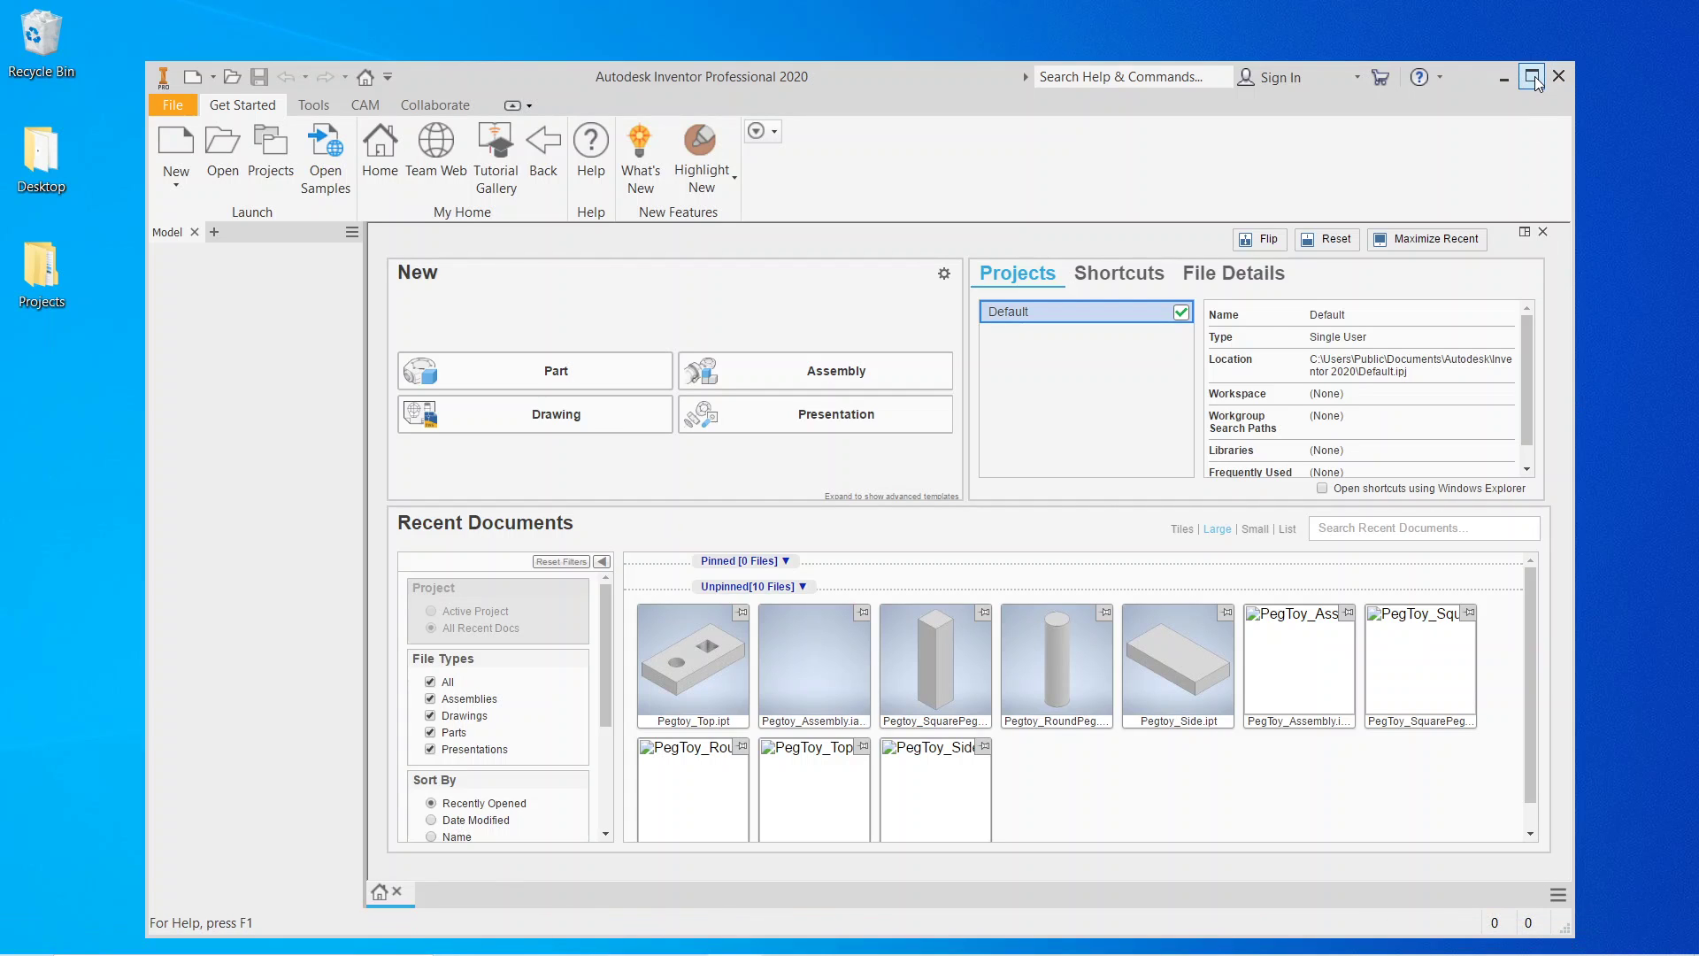
Step: Maximize Inventor, cancel the template dialog, and choose Part from the New dropdown
click(1534, 76)
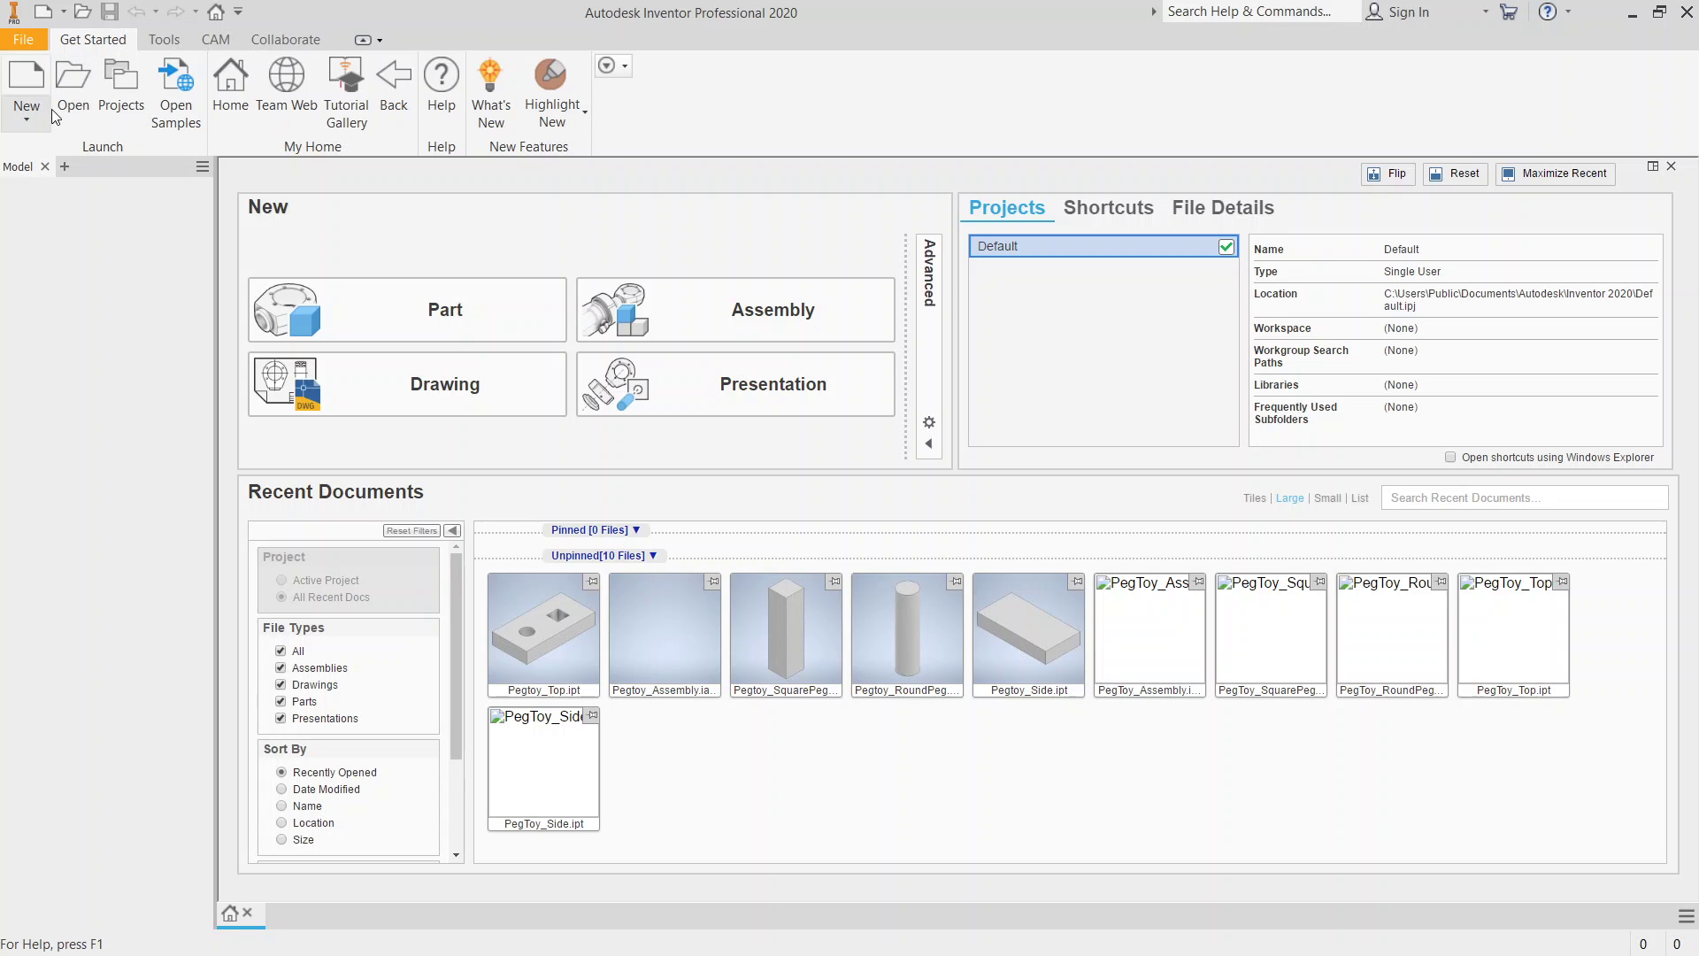
click(46, 16)
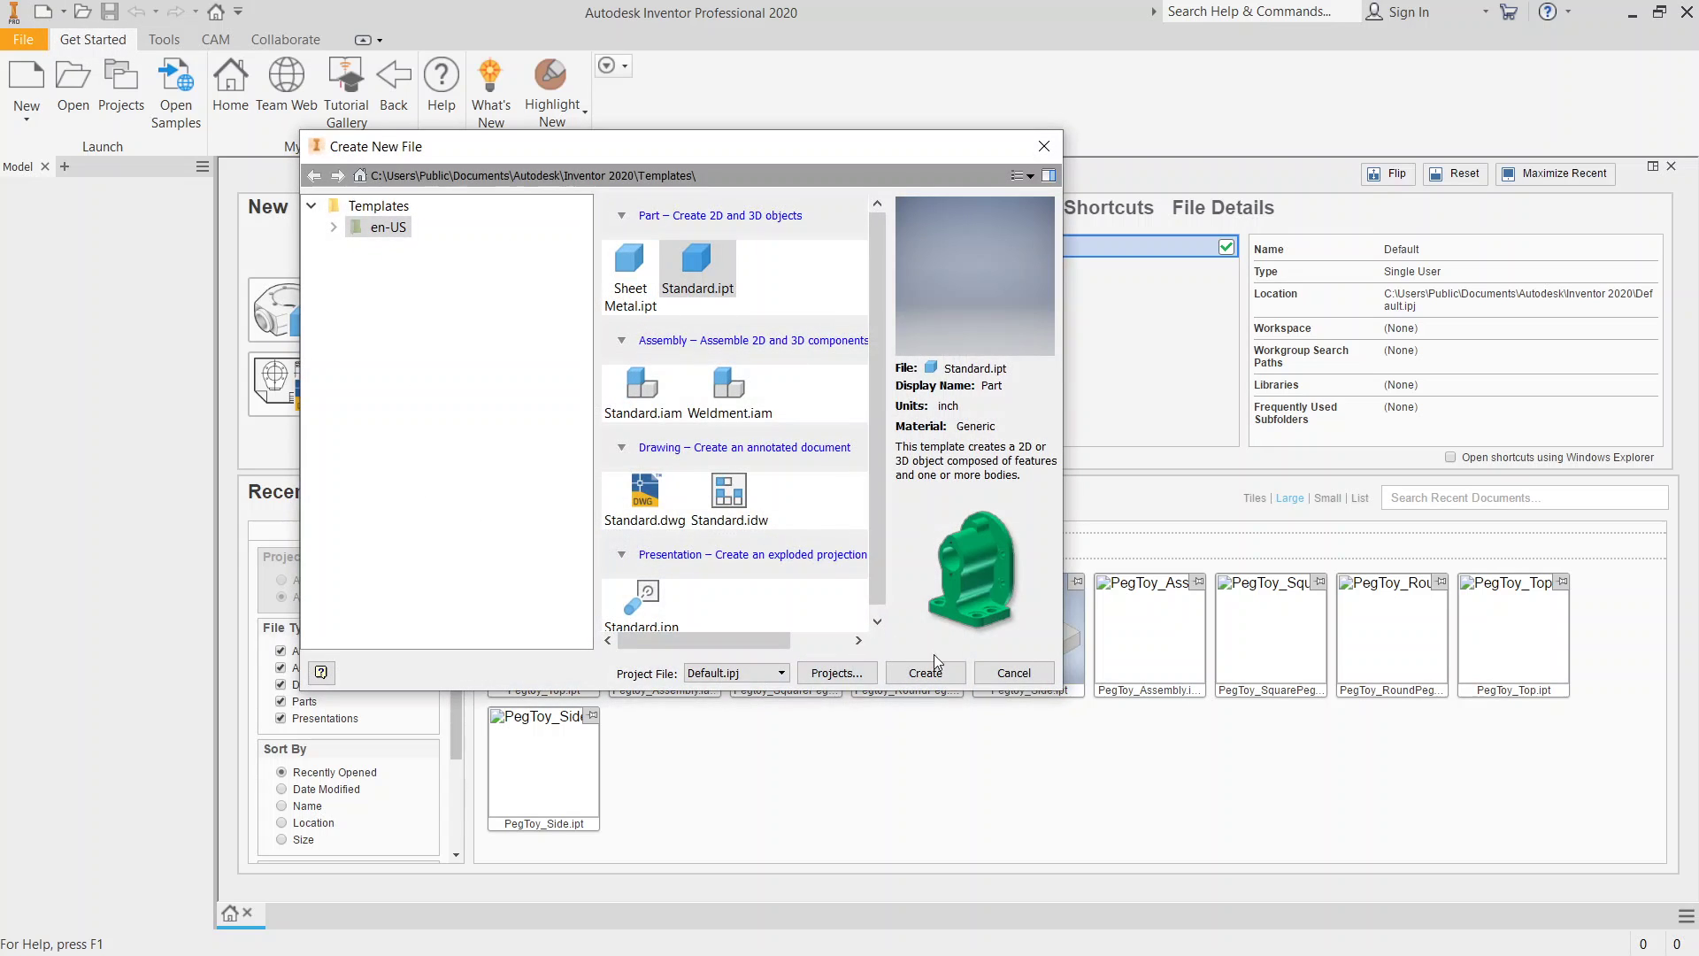
click(1013, 673)
click(65, 14)
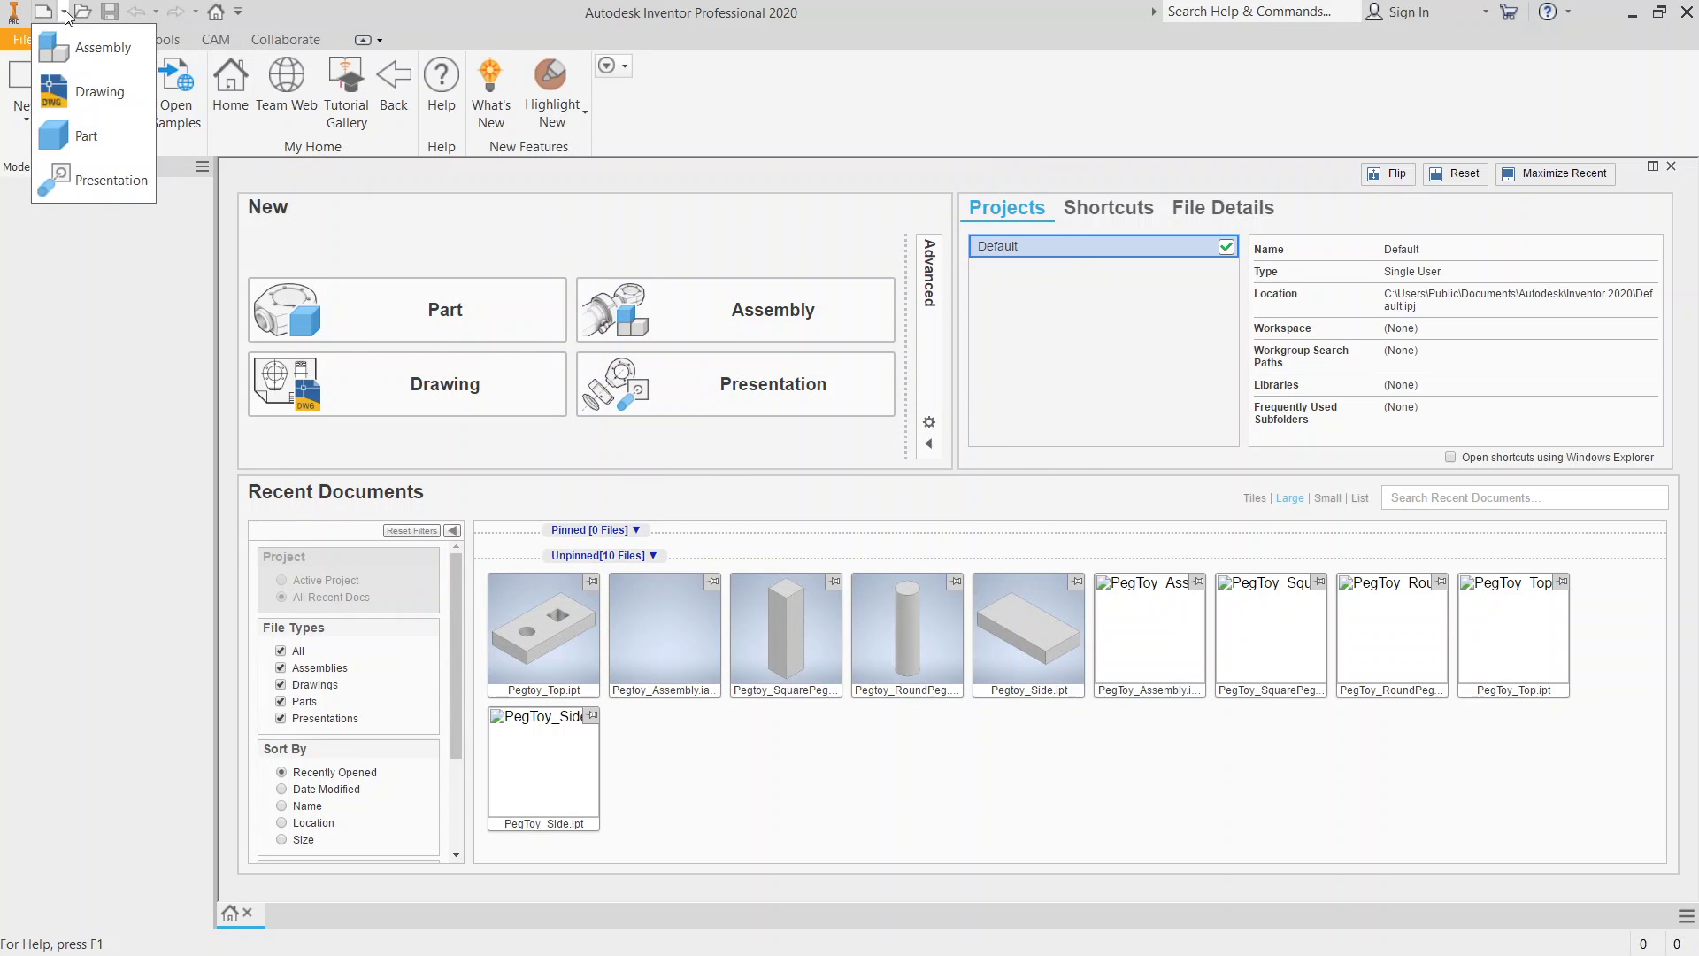
Step: Create the Part4 document and start Sketch1 on the XZ origin plane
click(88, 135)
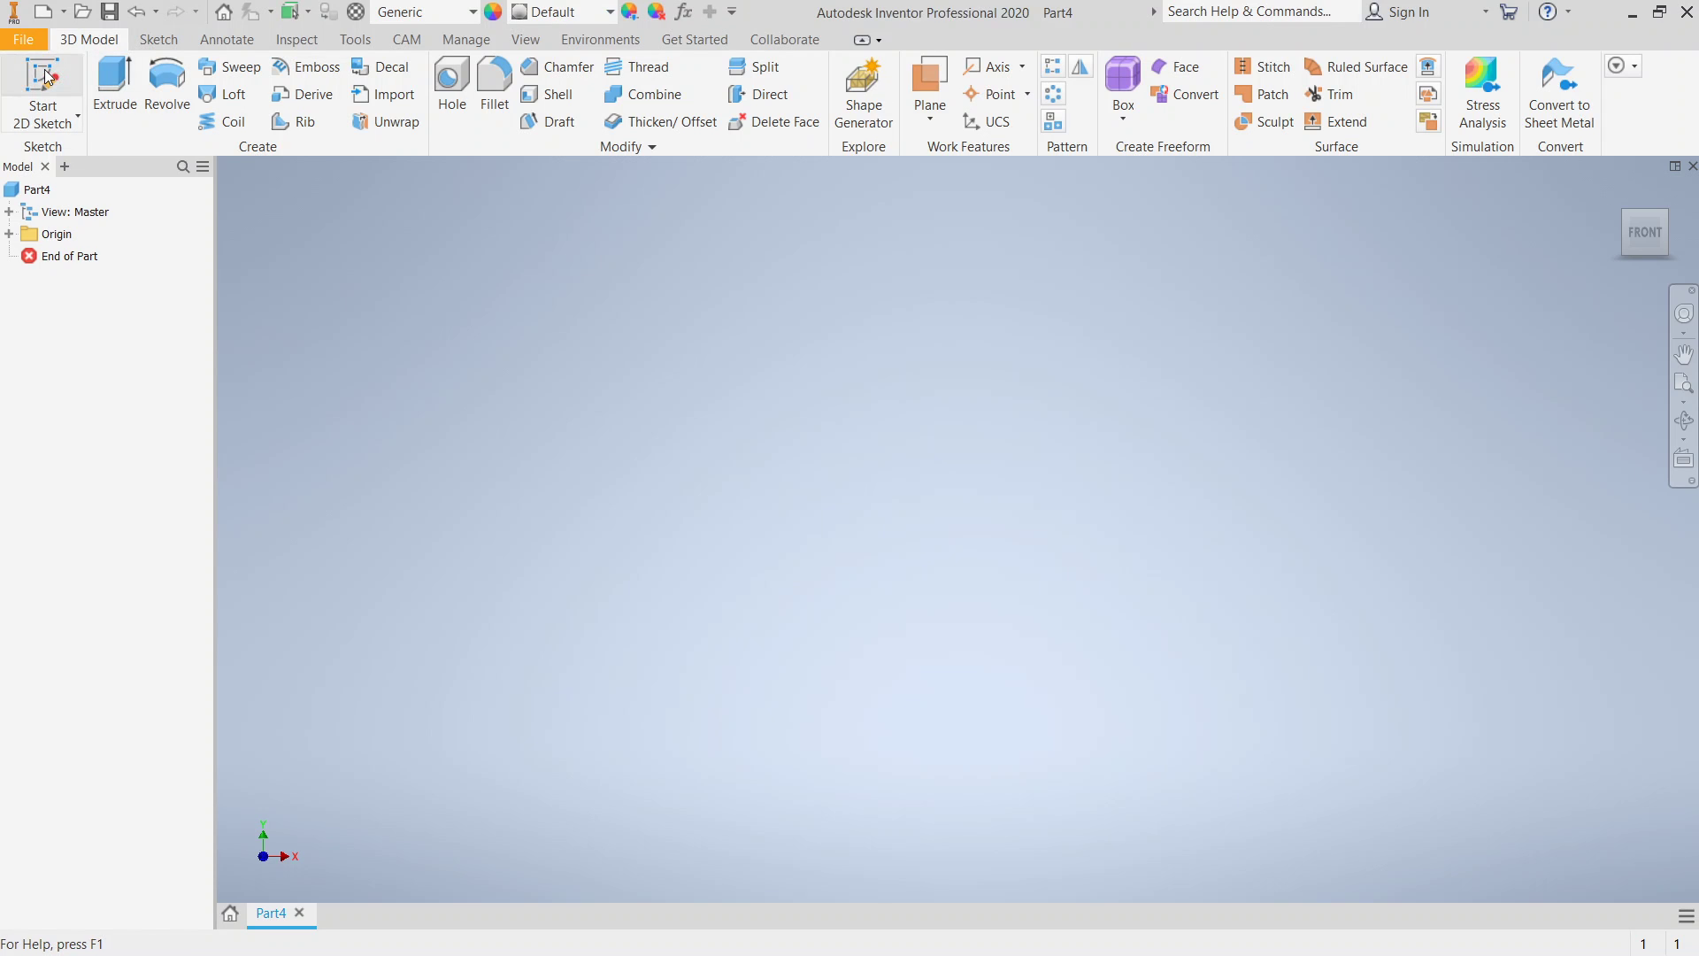
click(43, 93)
click(970, 588)
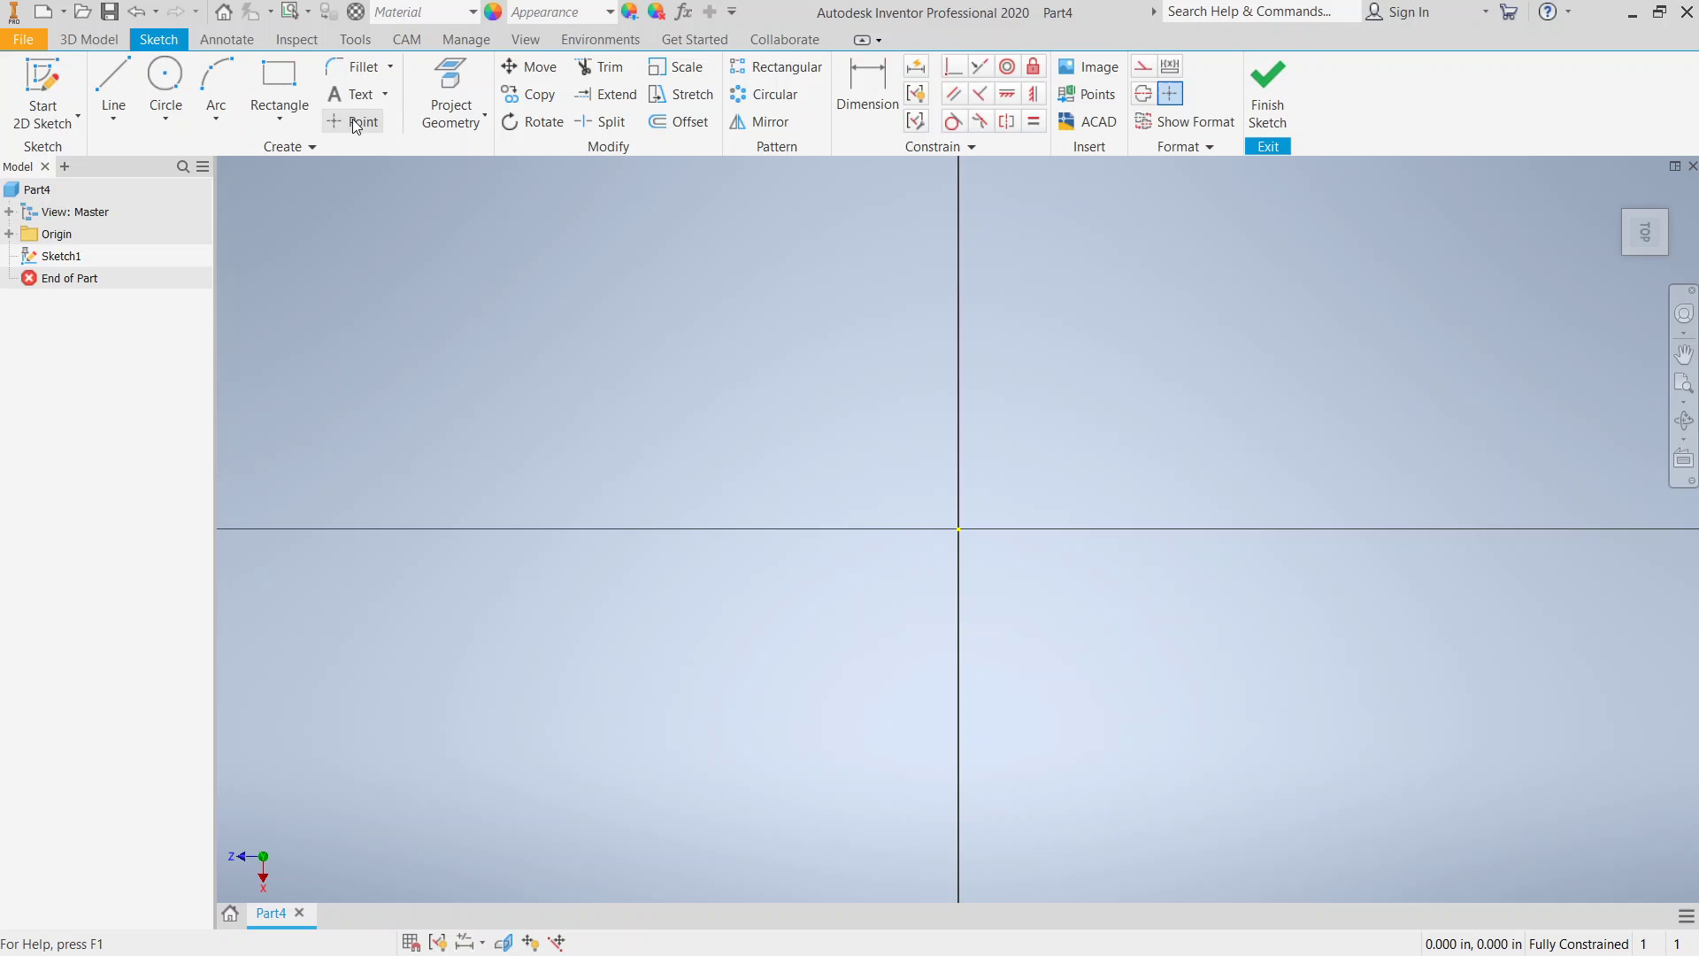
Step: Draw a two-point rectangle to the left of the origin
click(276, 85)
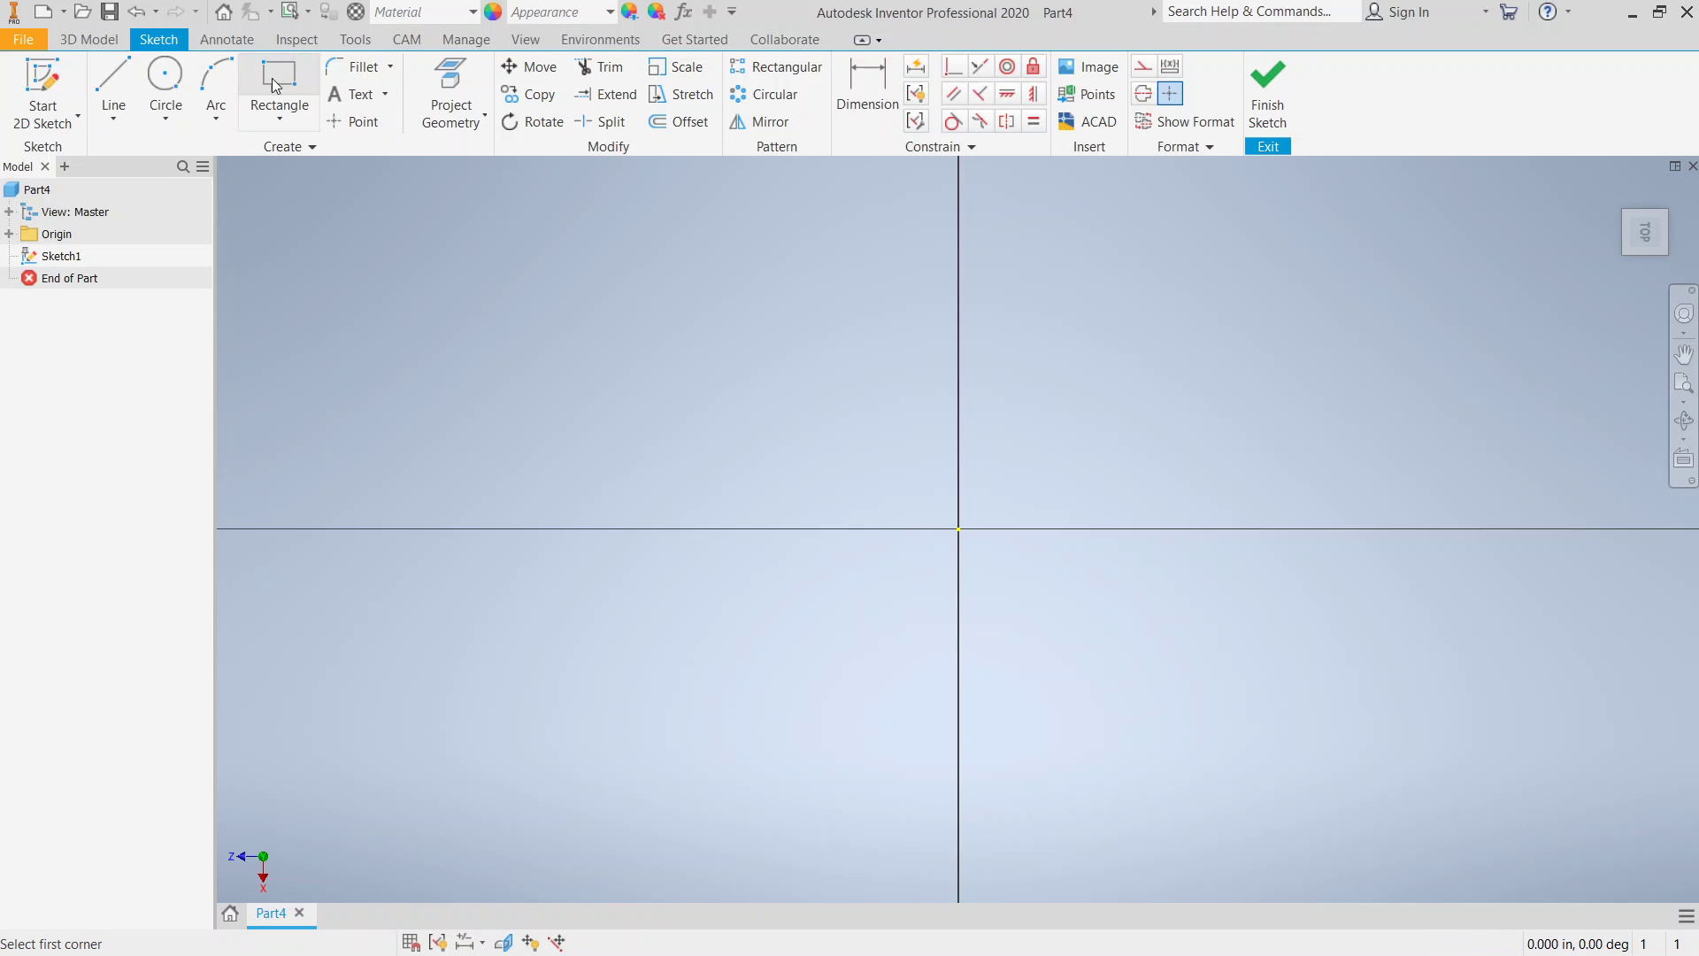
click(469, 270)
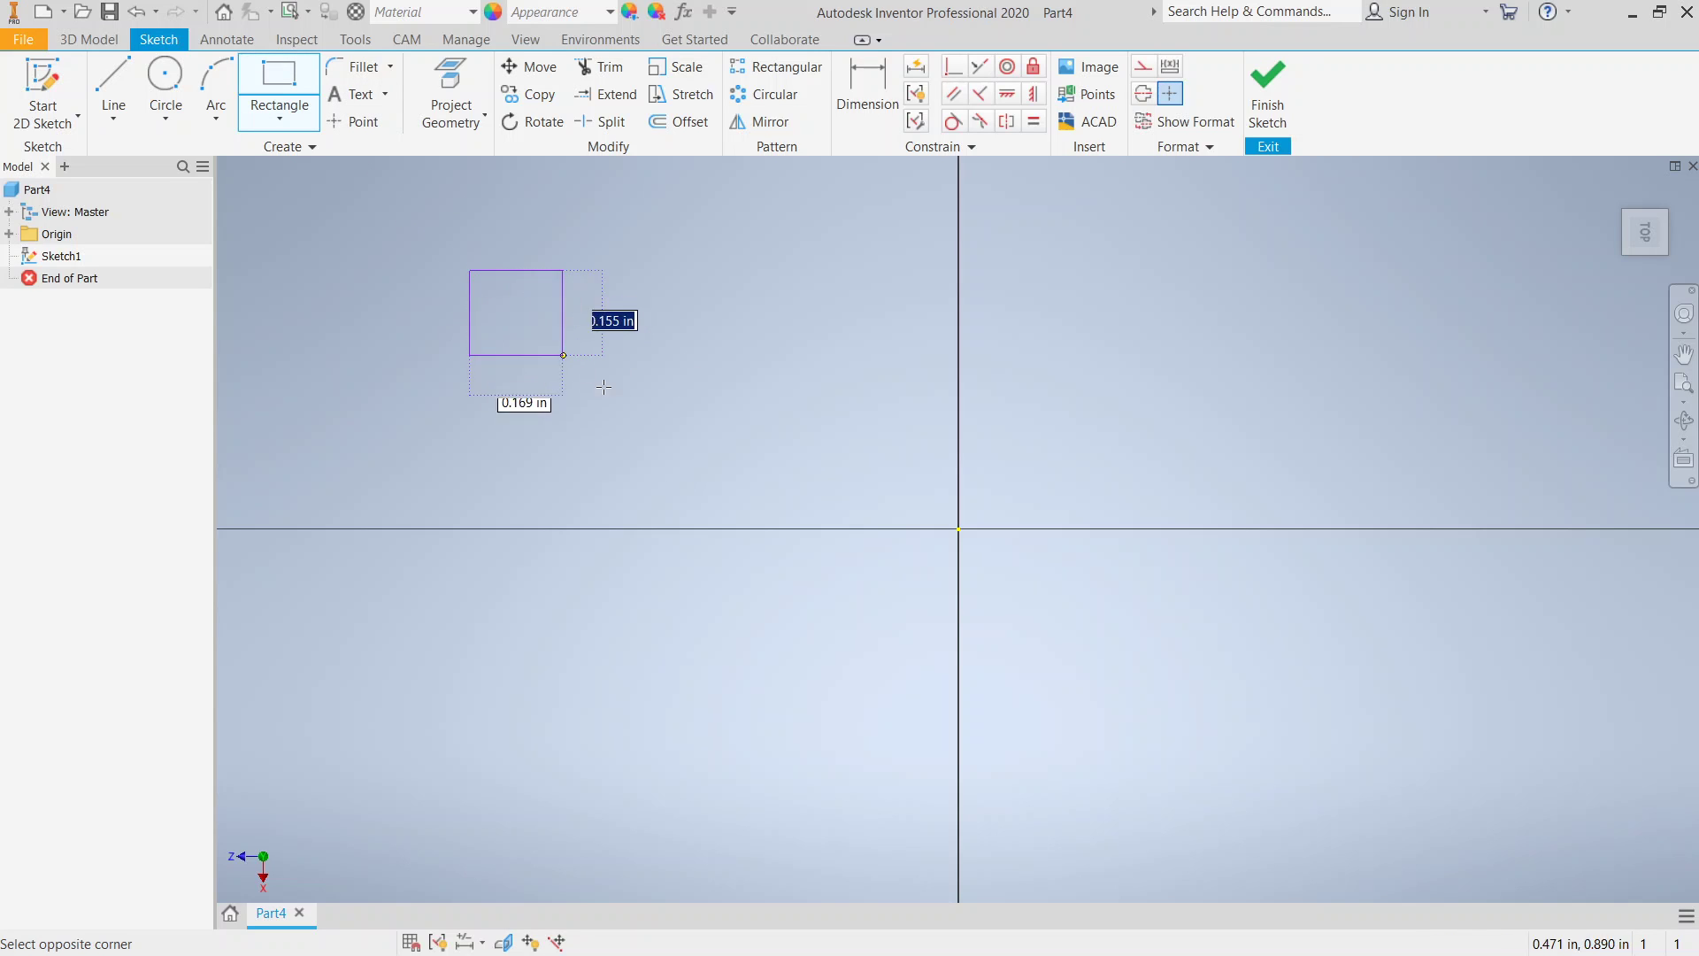
click(728, 429)
right_click(854, 418)
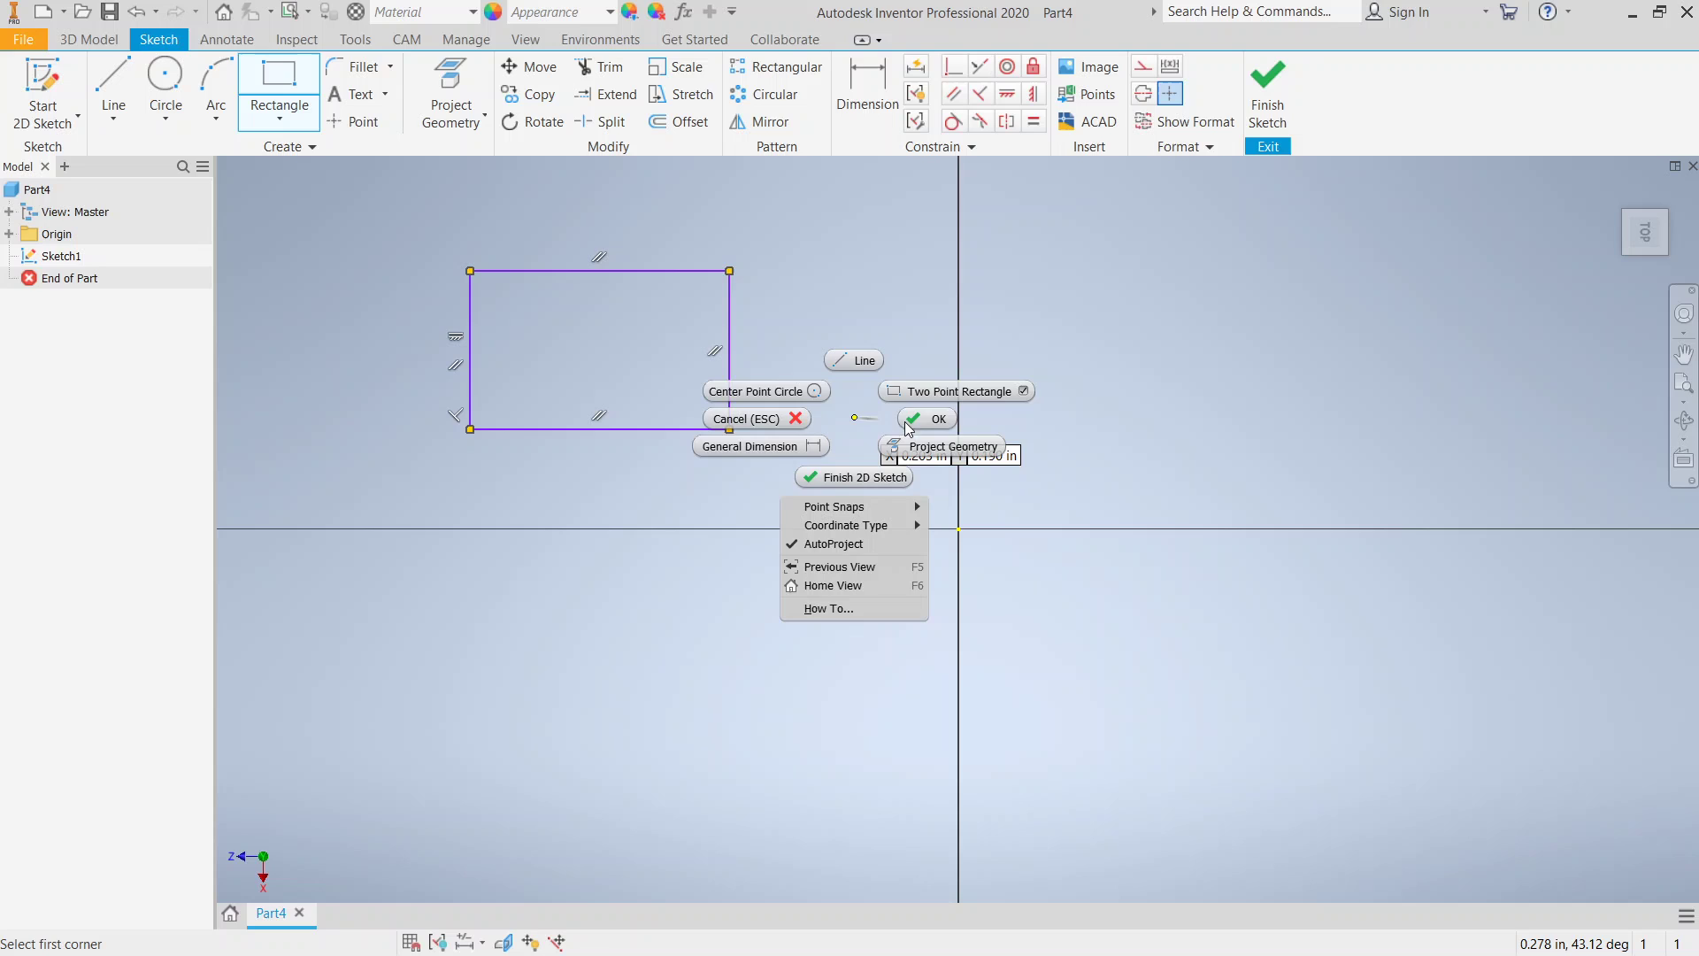
click(917, 419)
Step: Move the rectangle by its lower-right corner to just below the horizontal axis
click(528, 73)
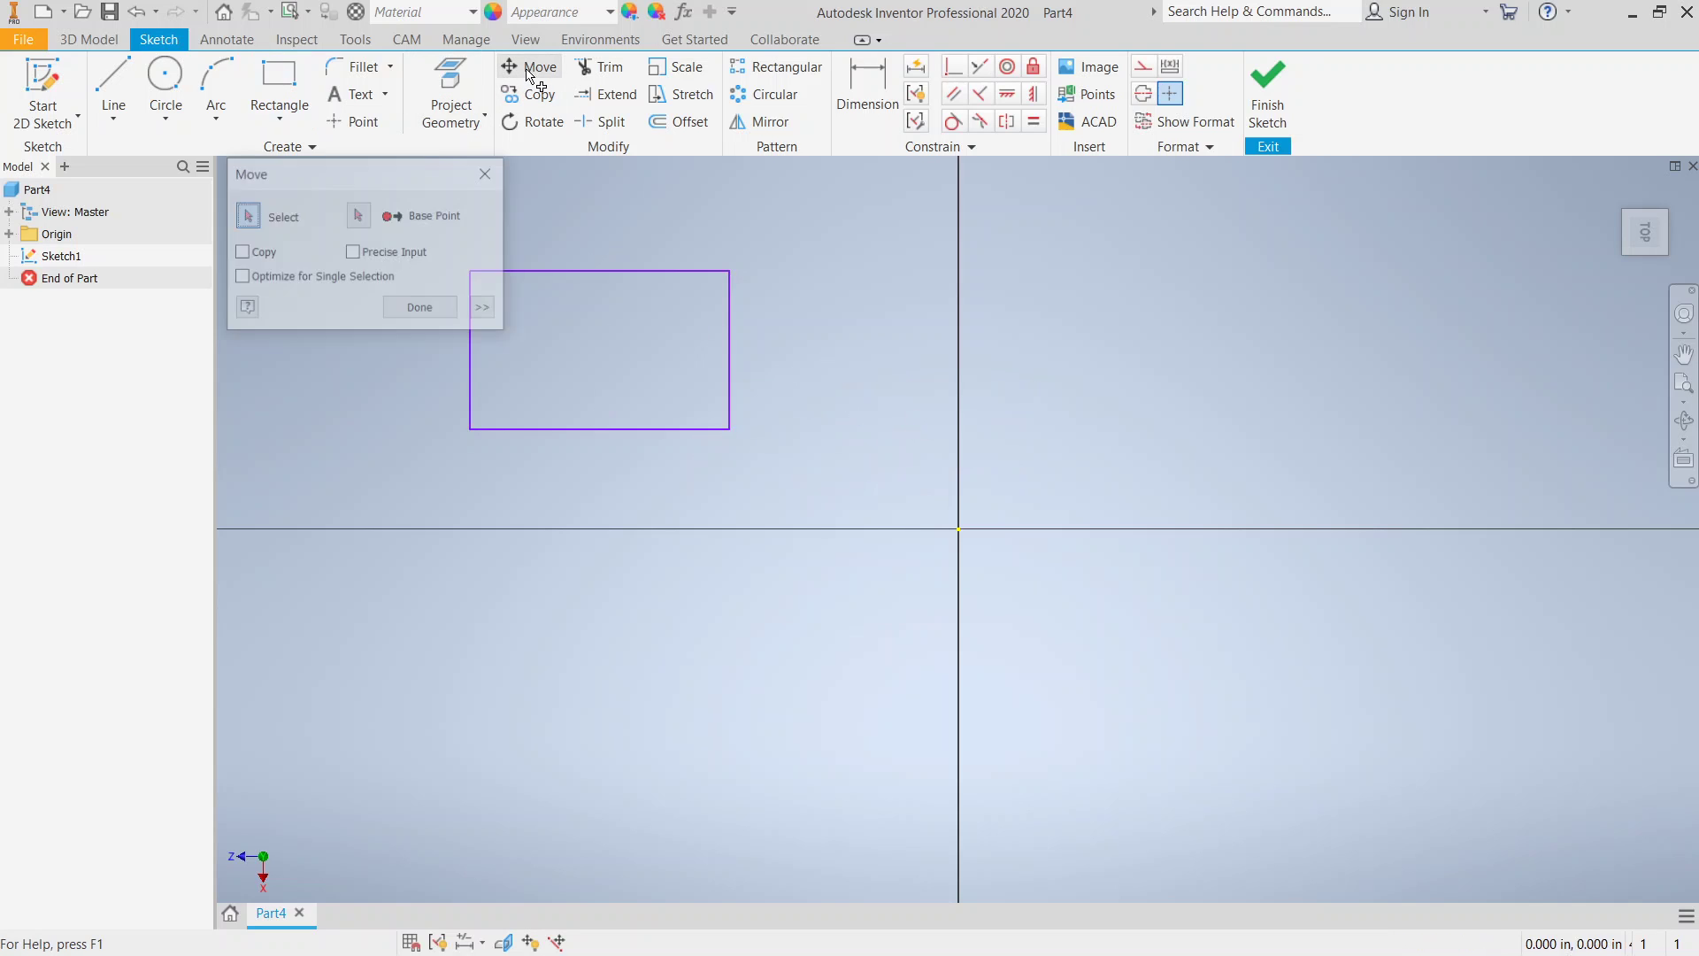
drag(404, 176, 1151, 208)
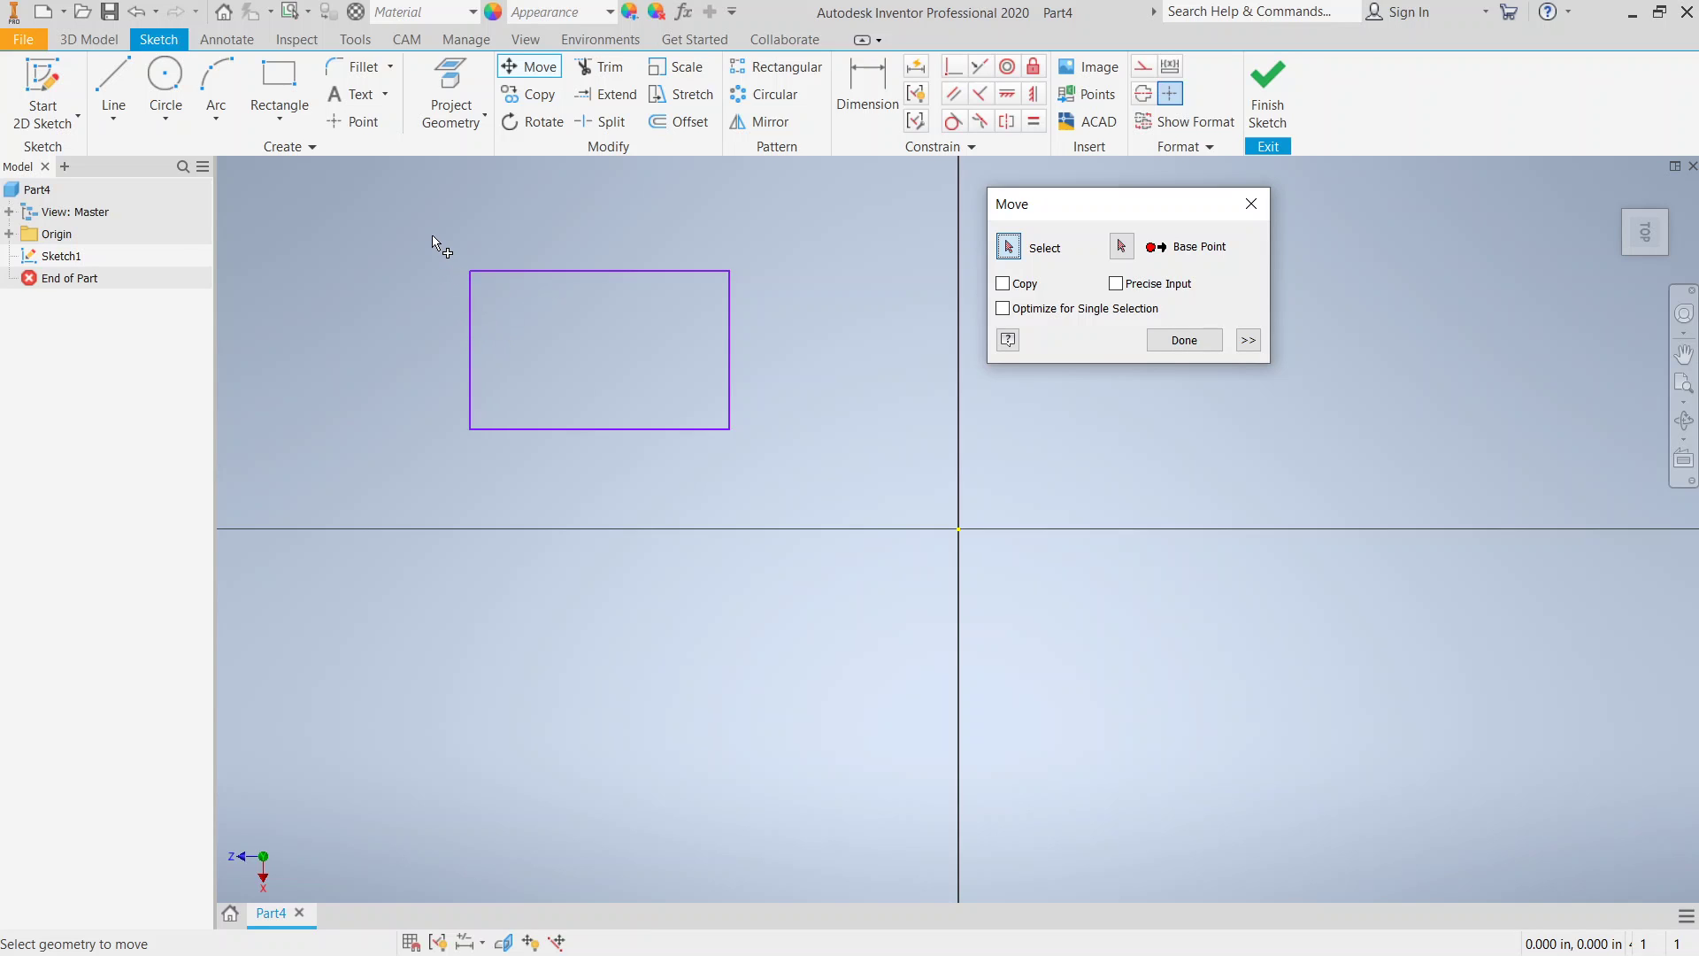
drag(433, 241, 865, 499)
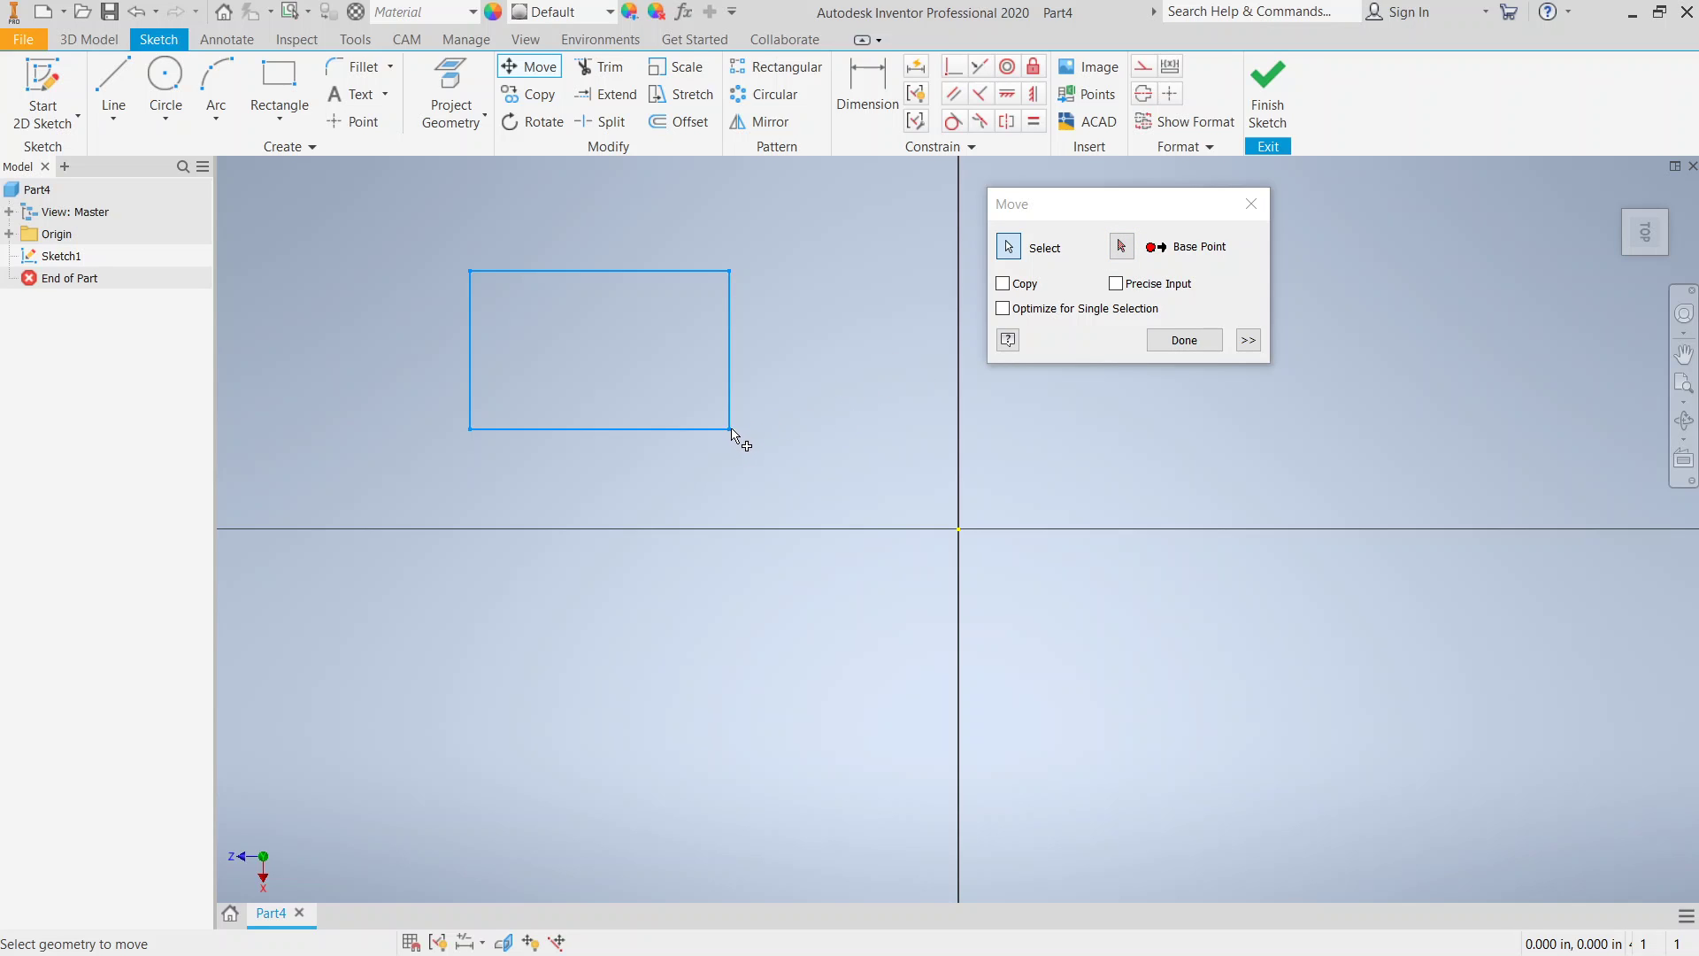
click(1122, 249)
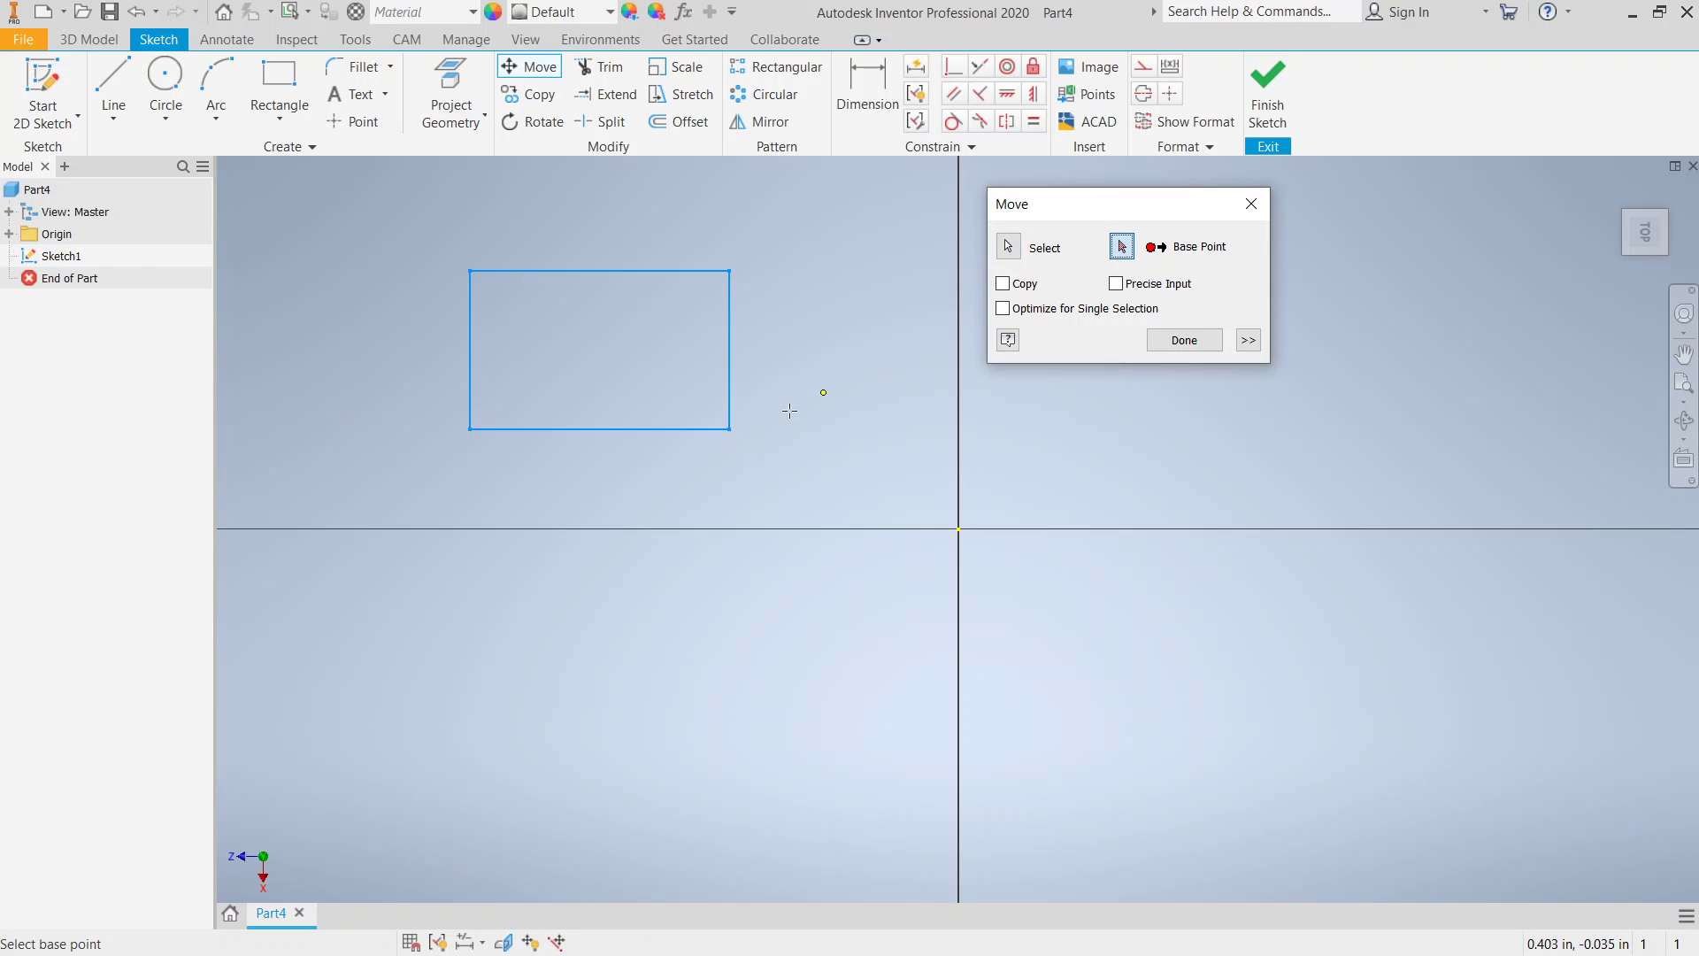
click(729, 429)
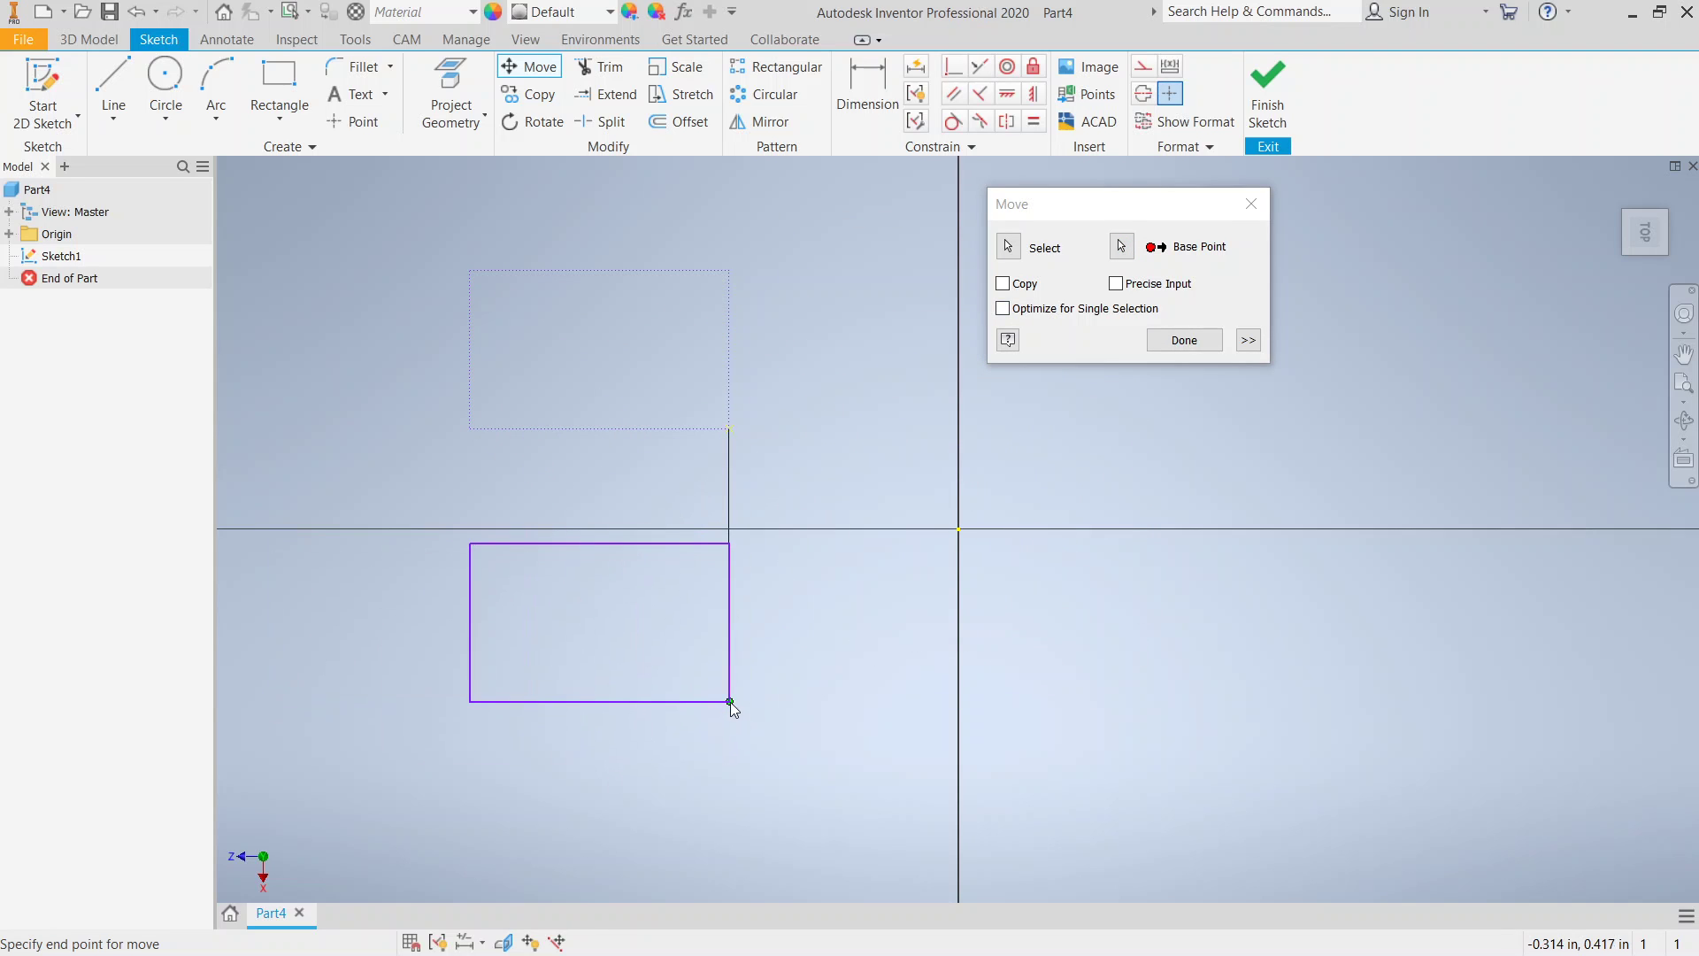
click(729, 700)
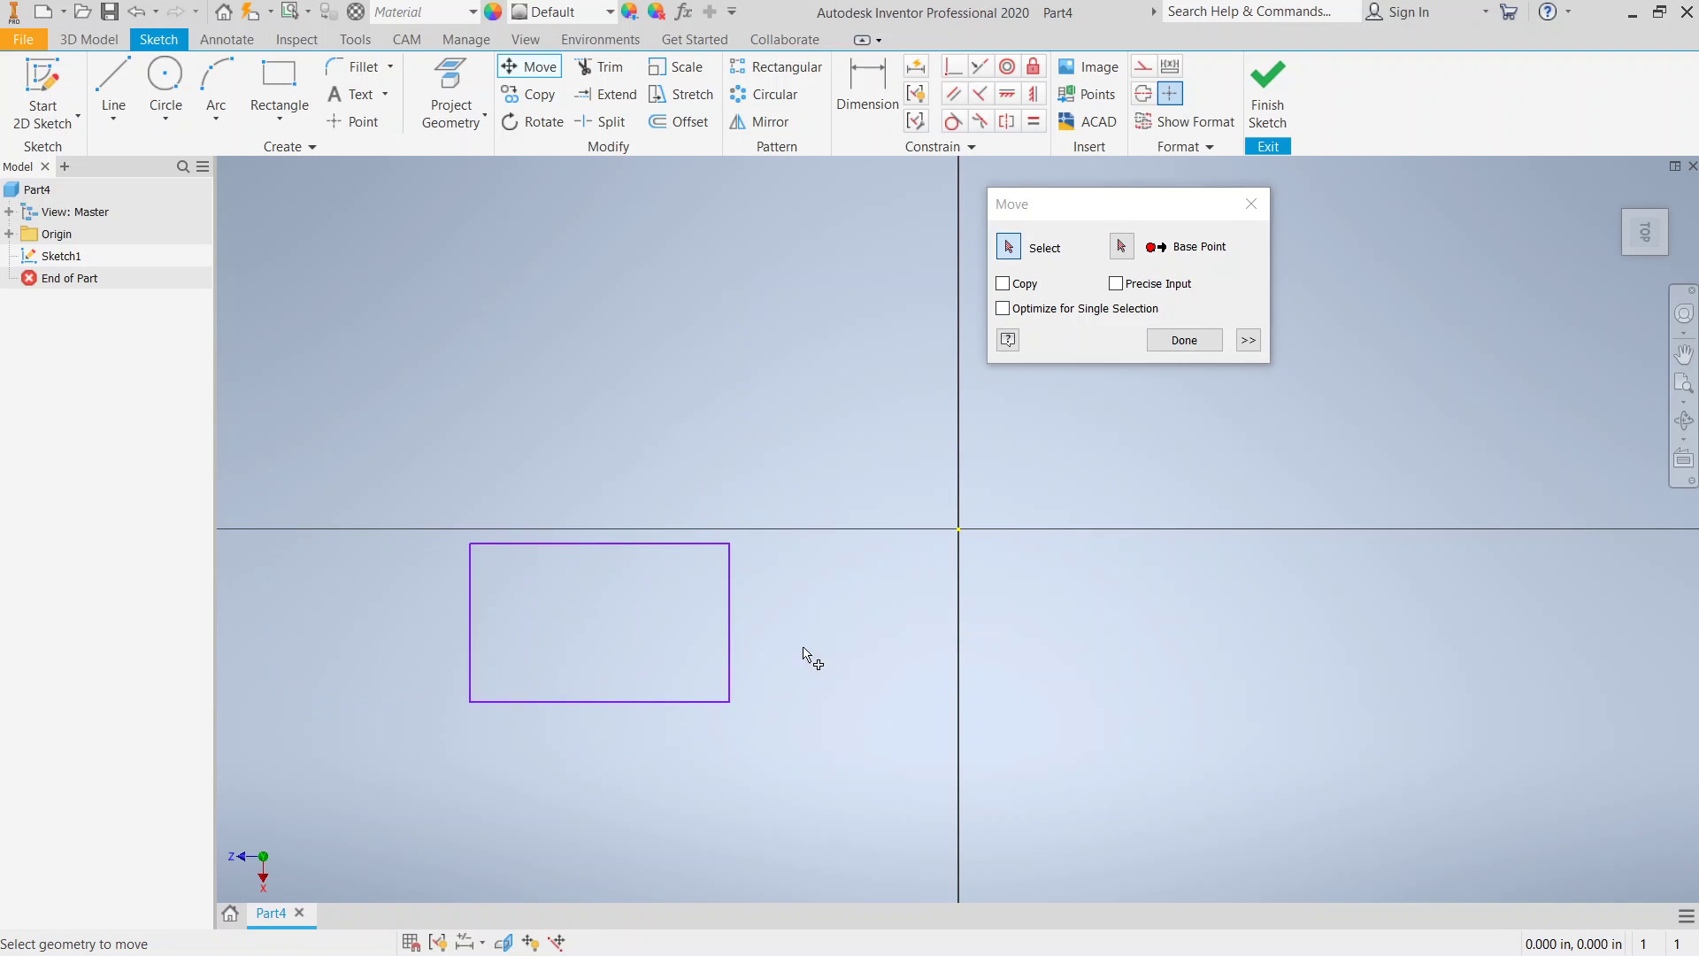
click(1184, 341)
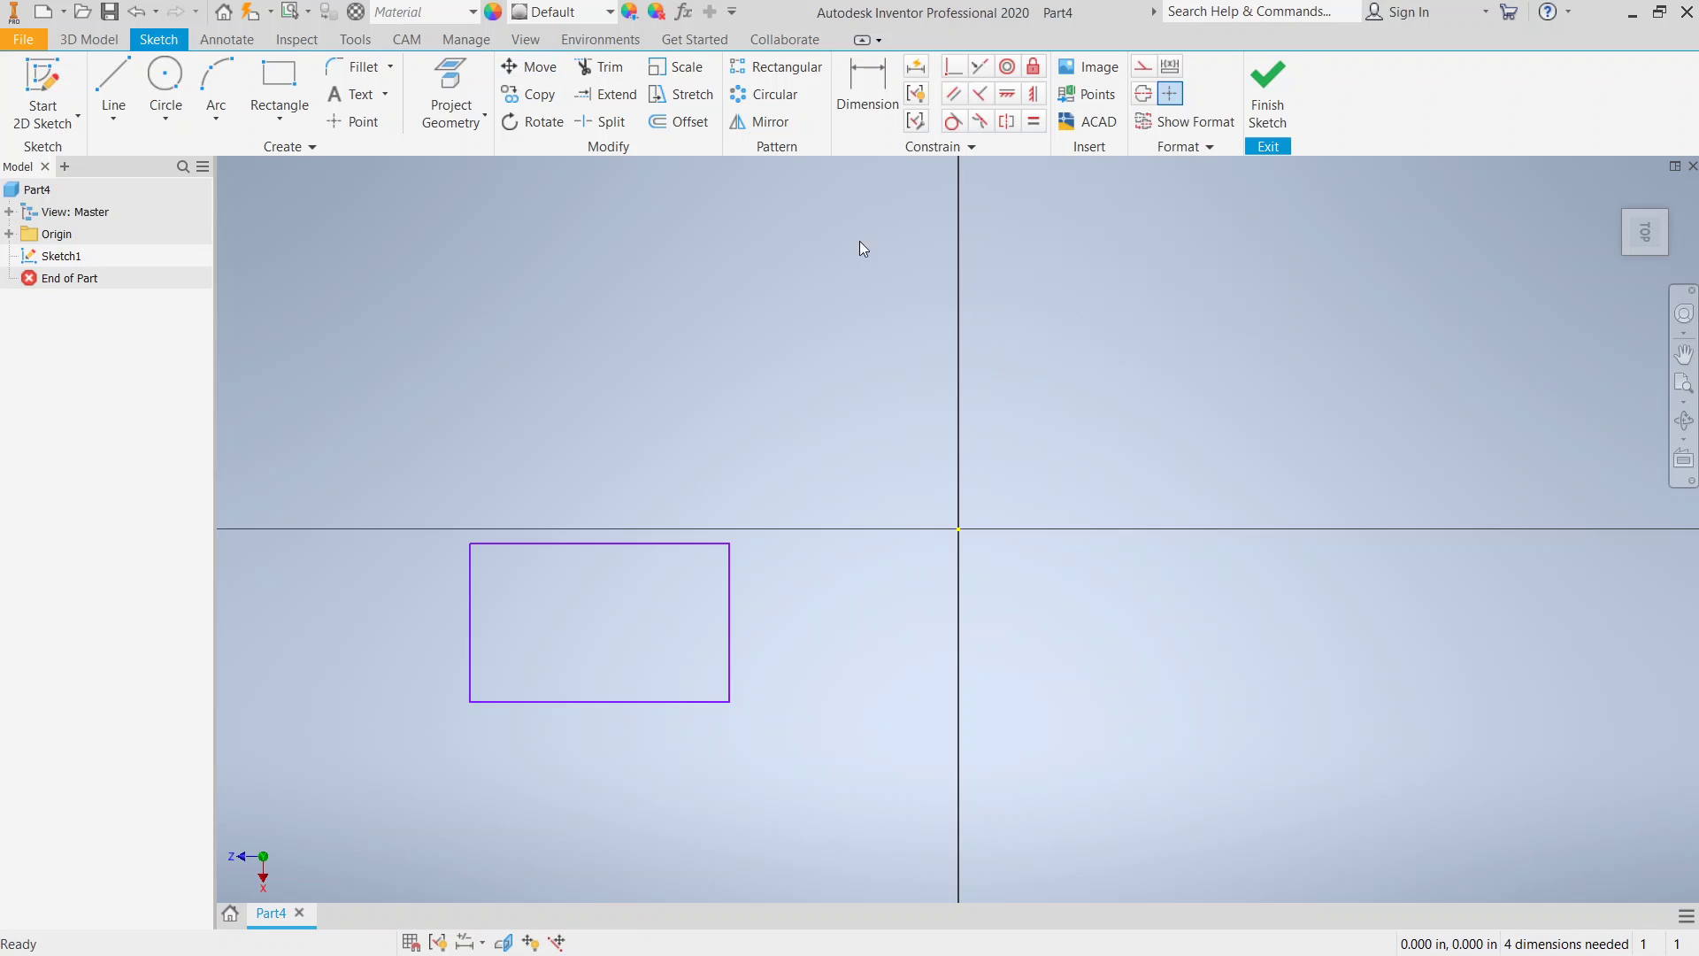
Step: Draw a three-point arc from the rectangle's lower-left corner to its upper-right corner
click(168, 82)
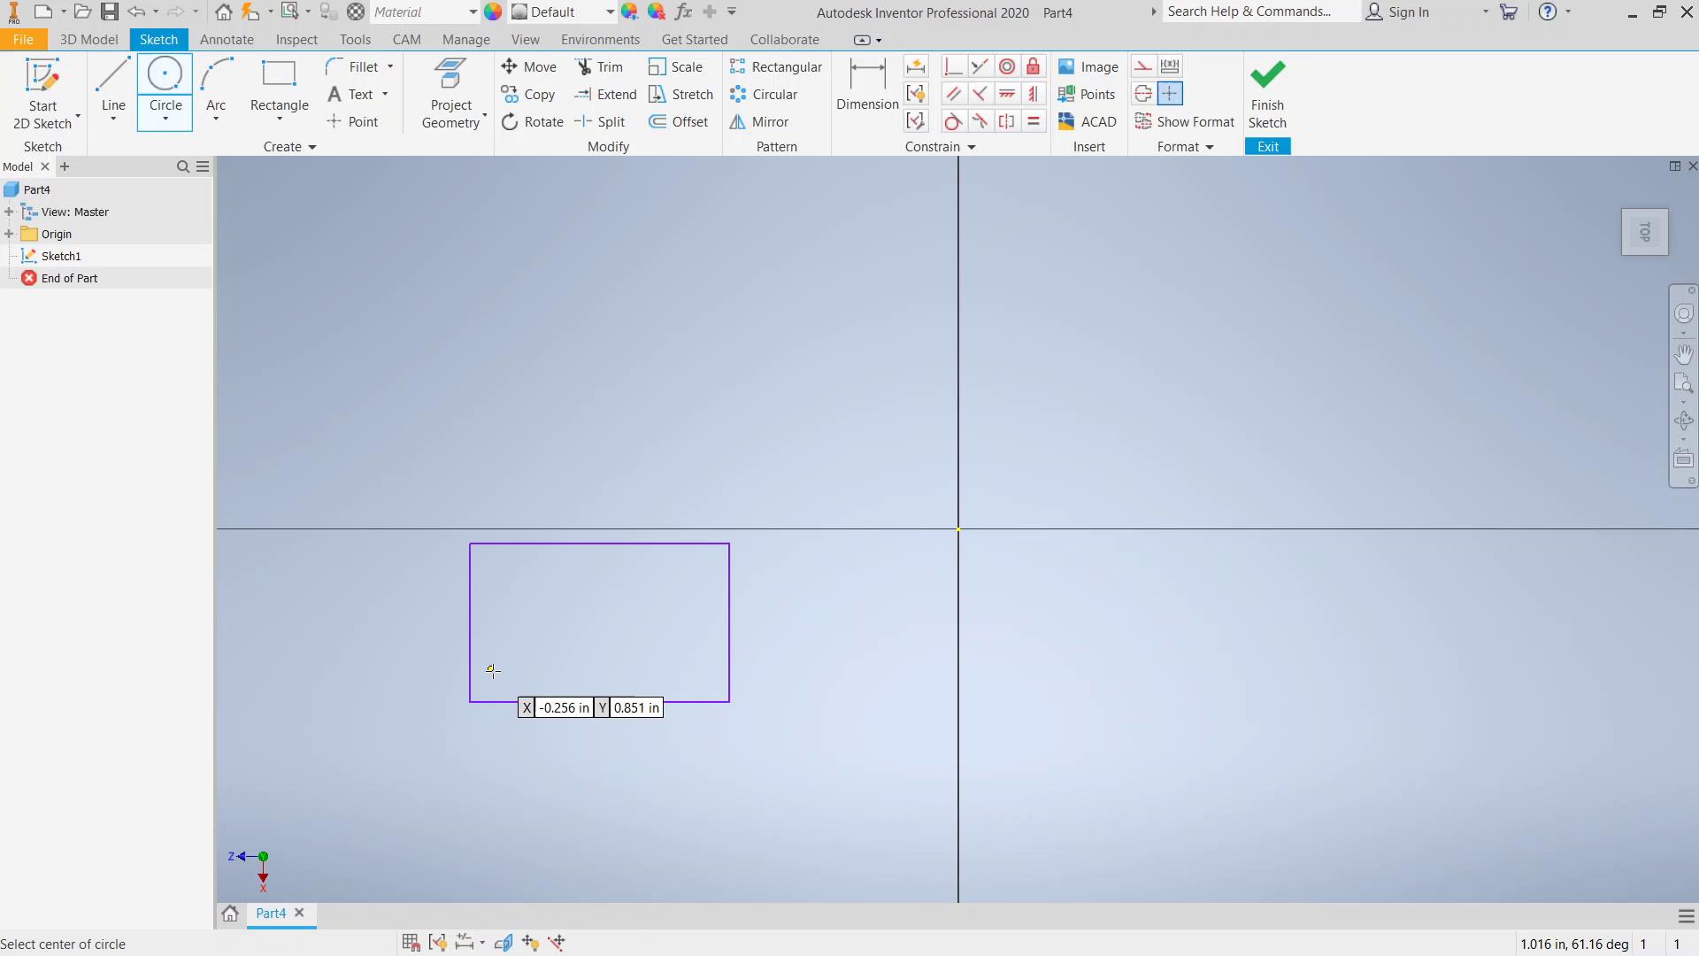
click(216, 89)
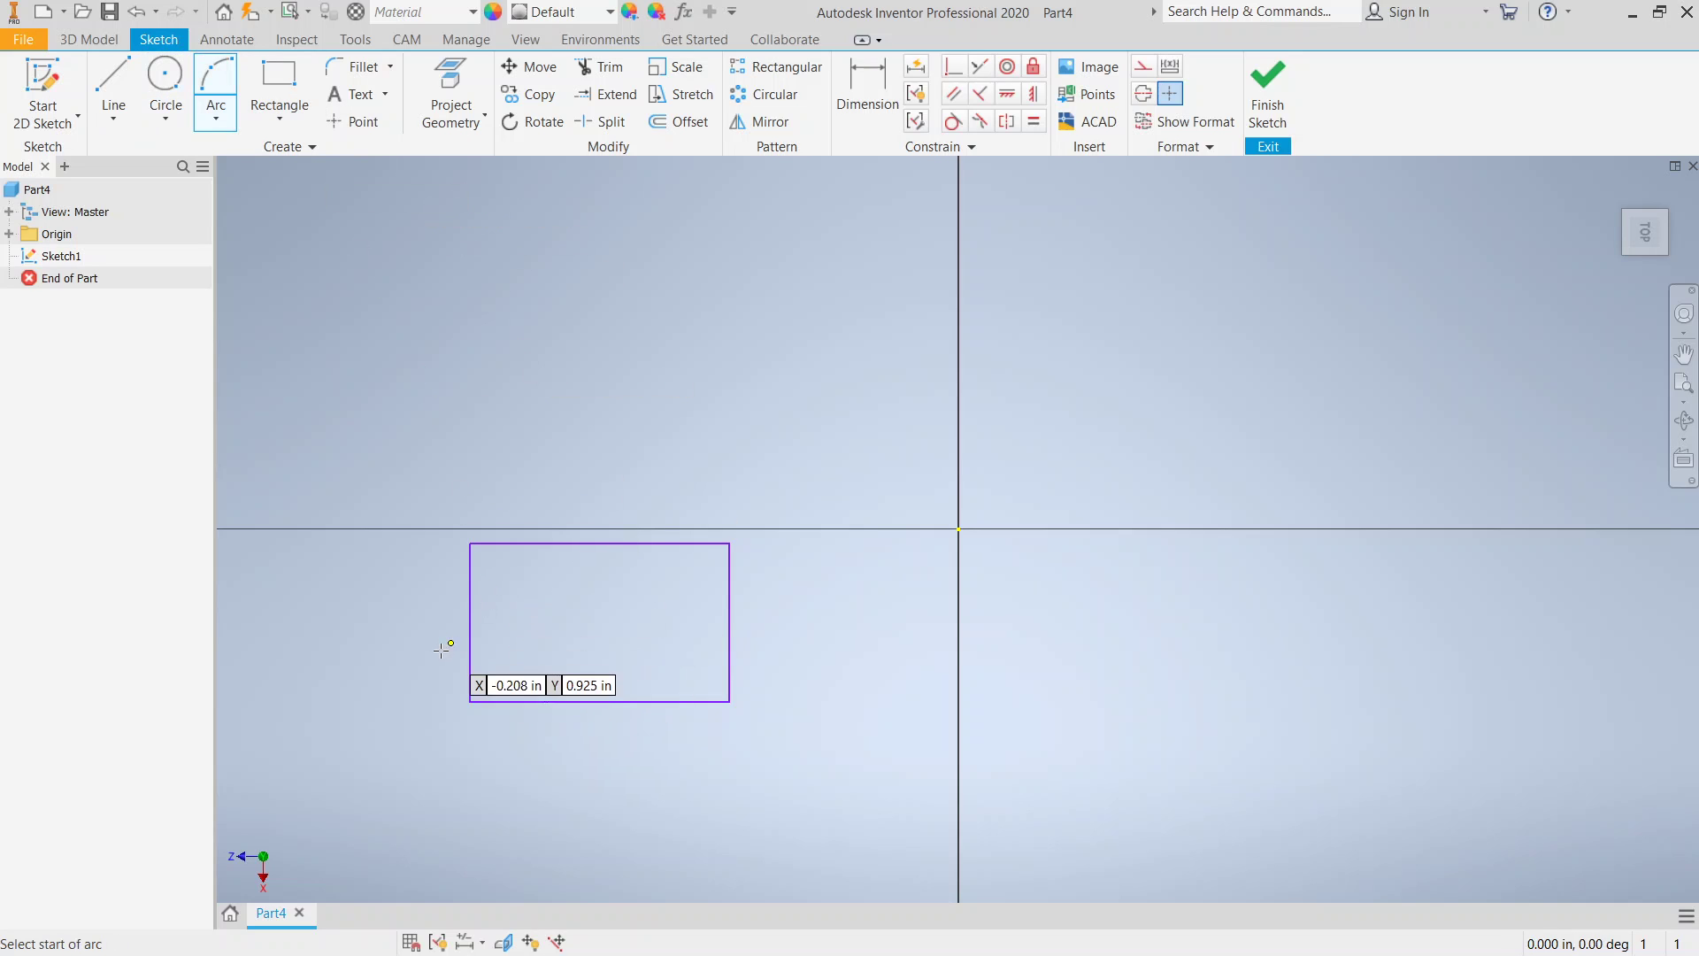
click(470, 700)
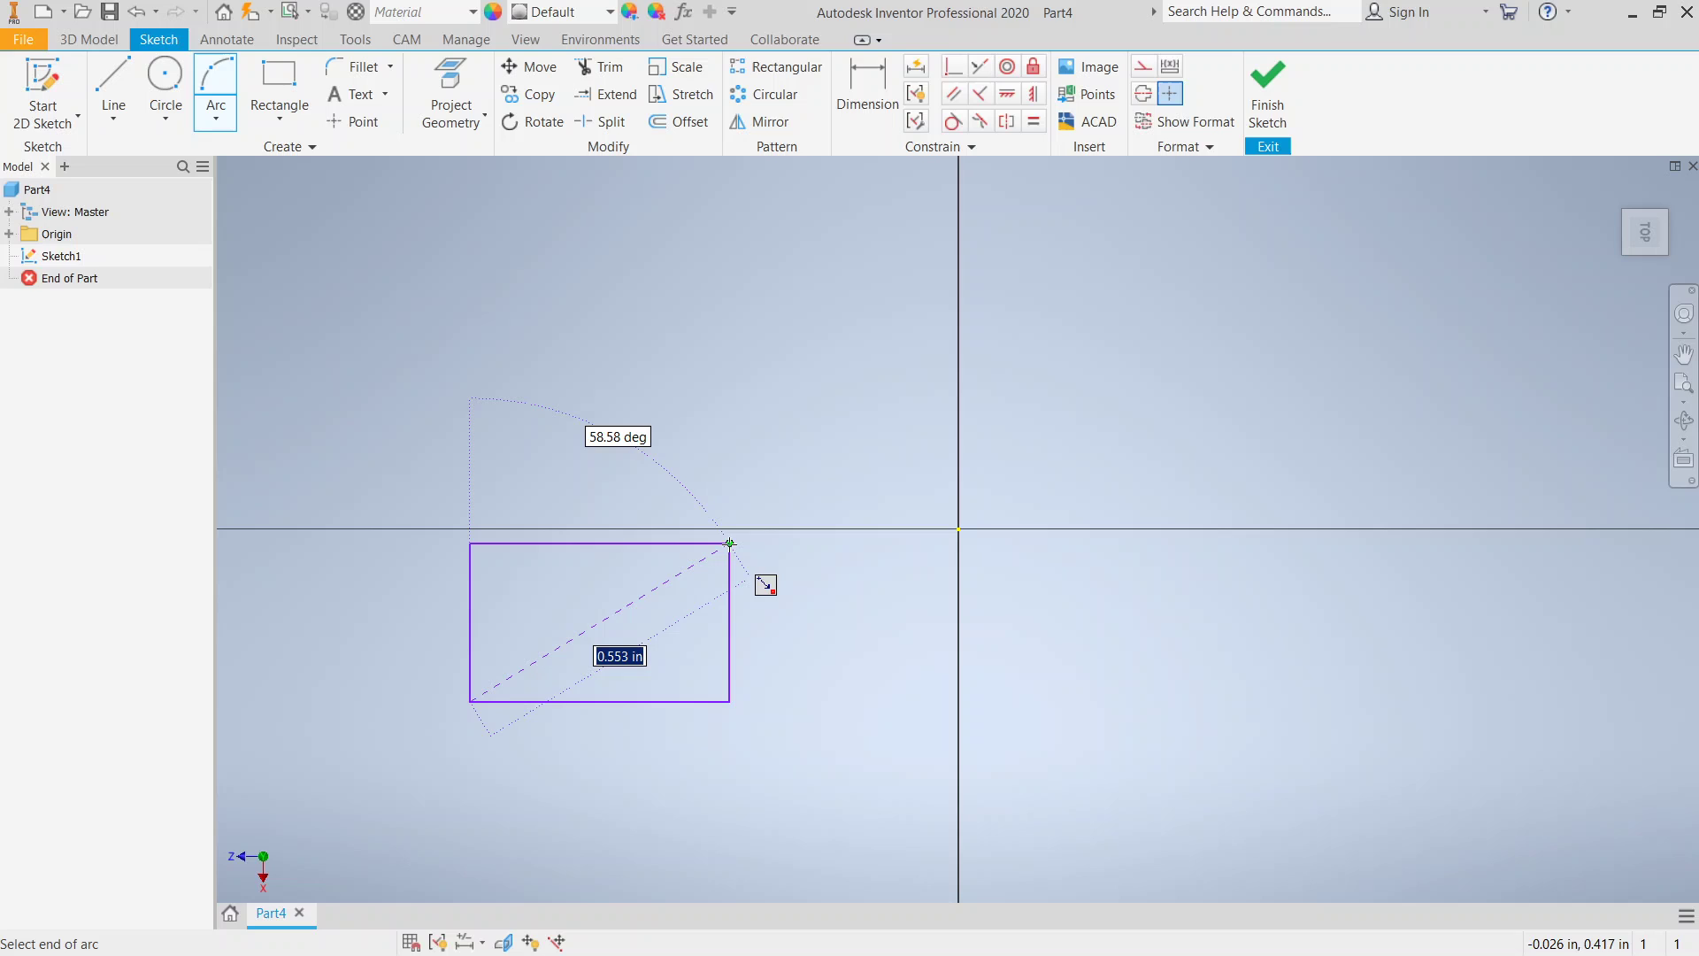
click(729, 543)
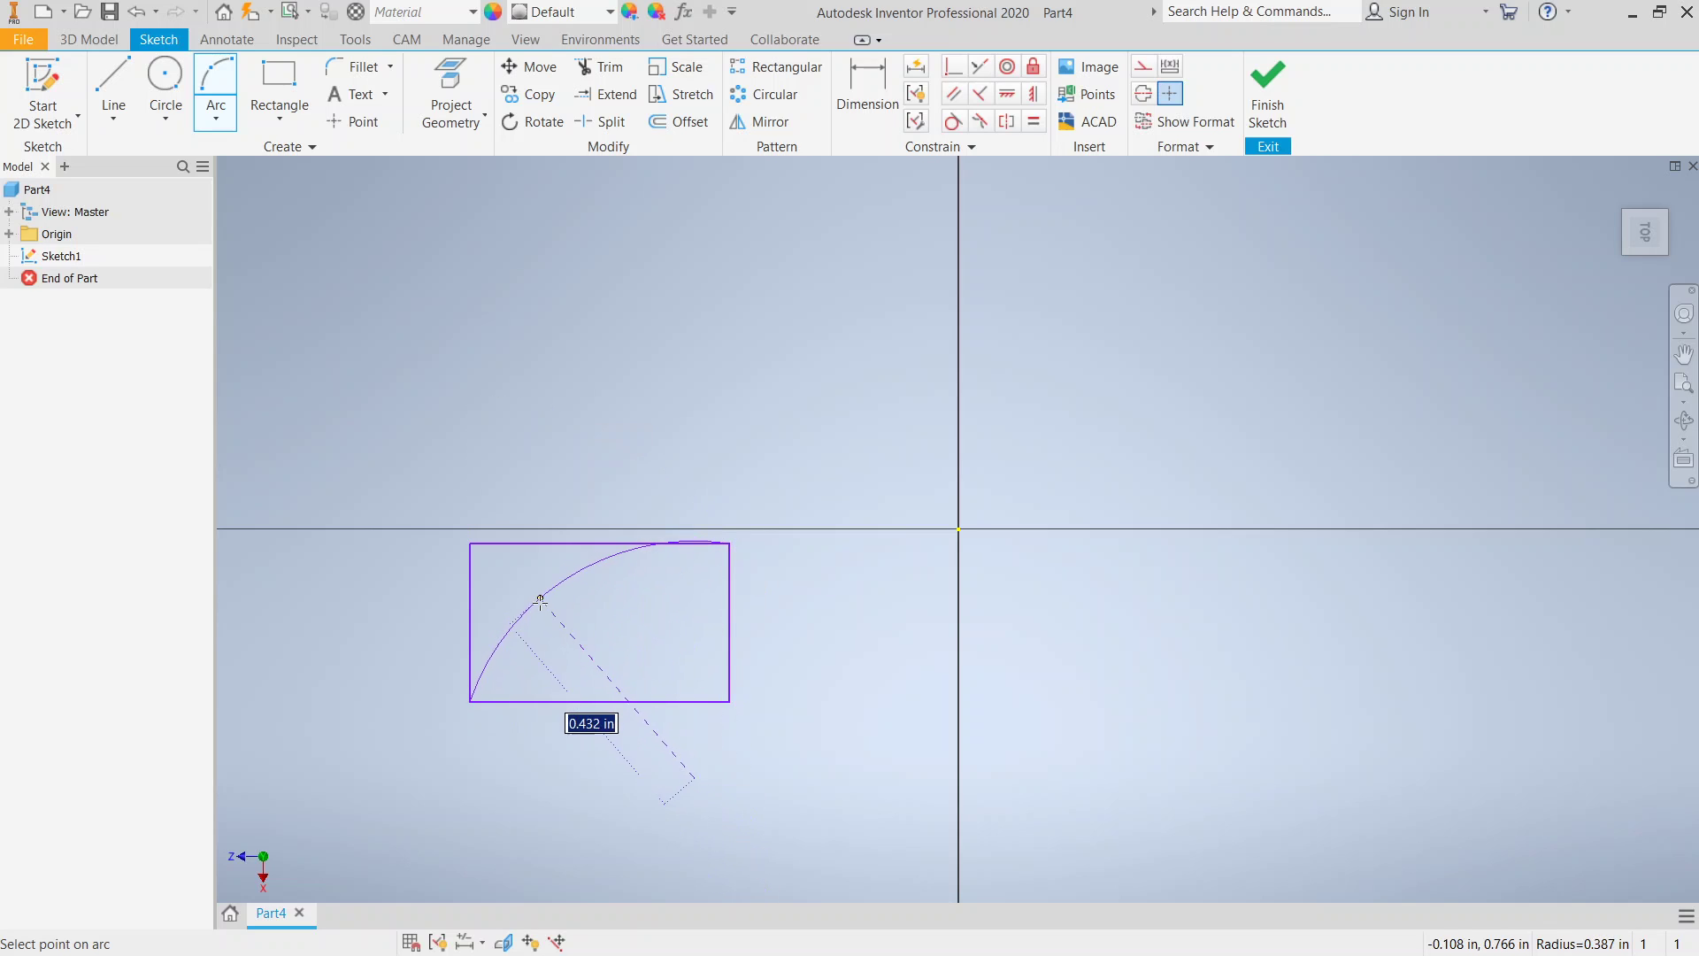
click(552, 620)
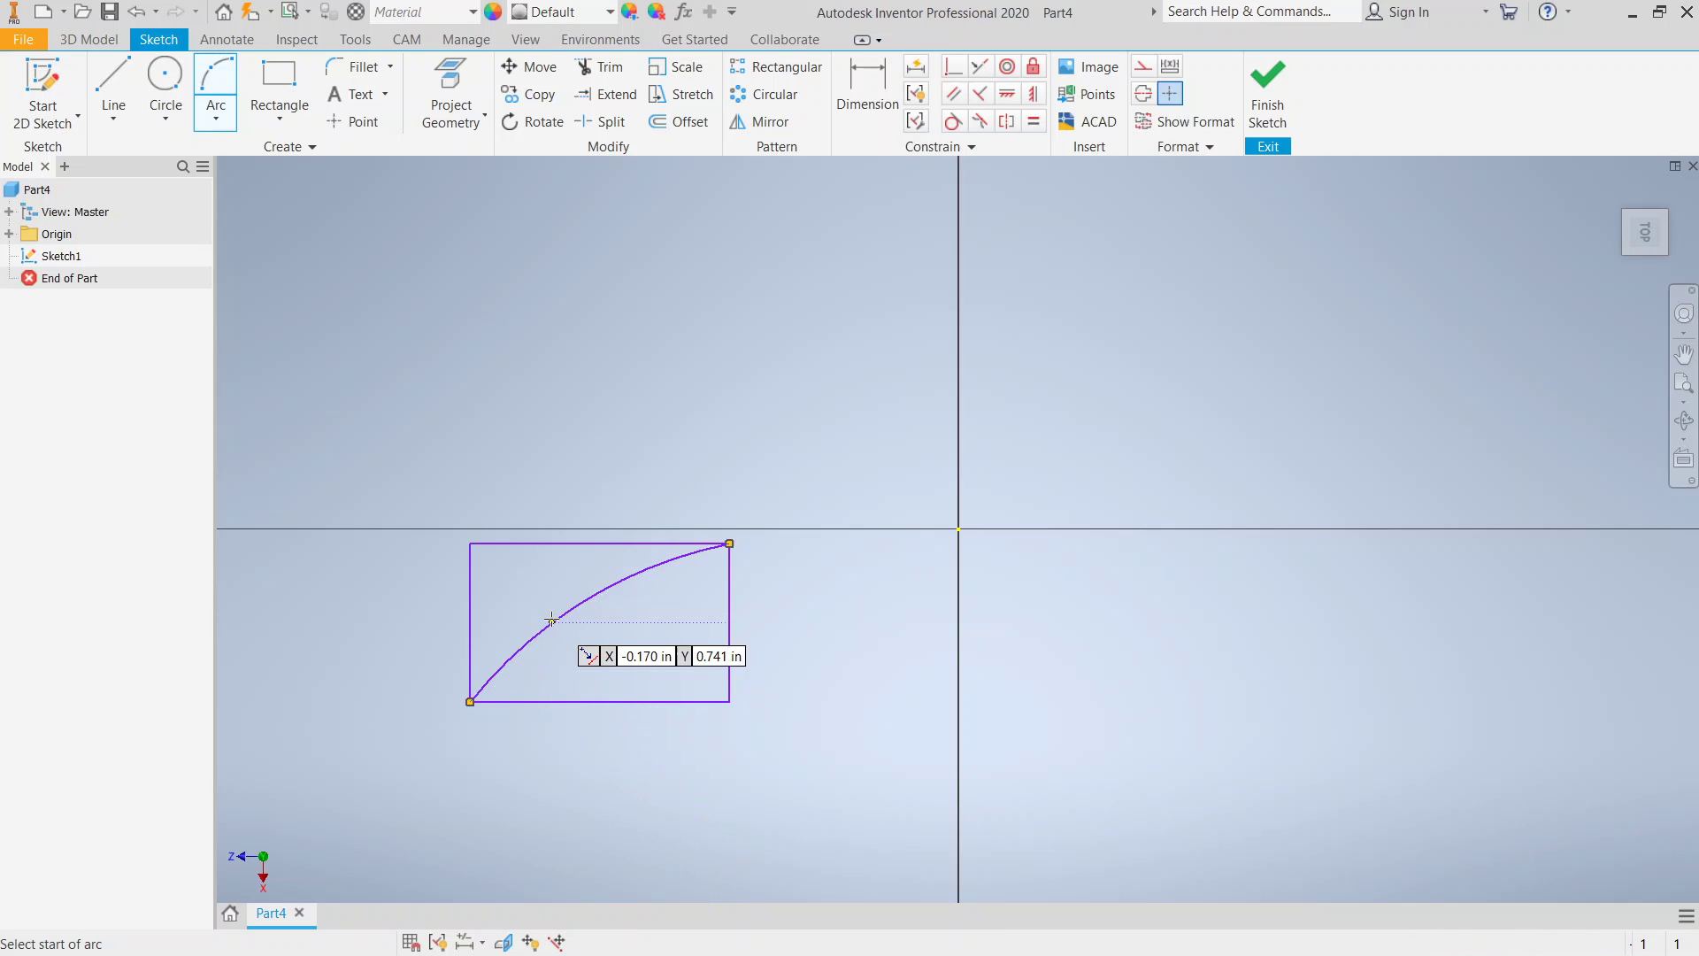
right_click(841, 525)
key(Escape)
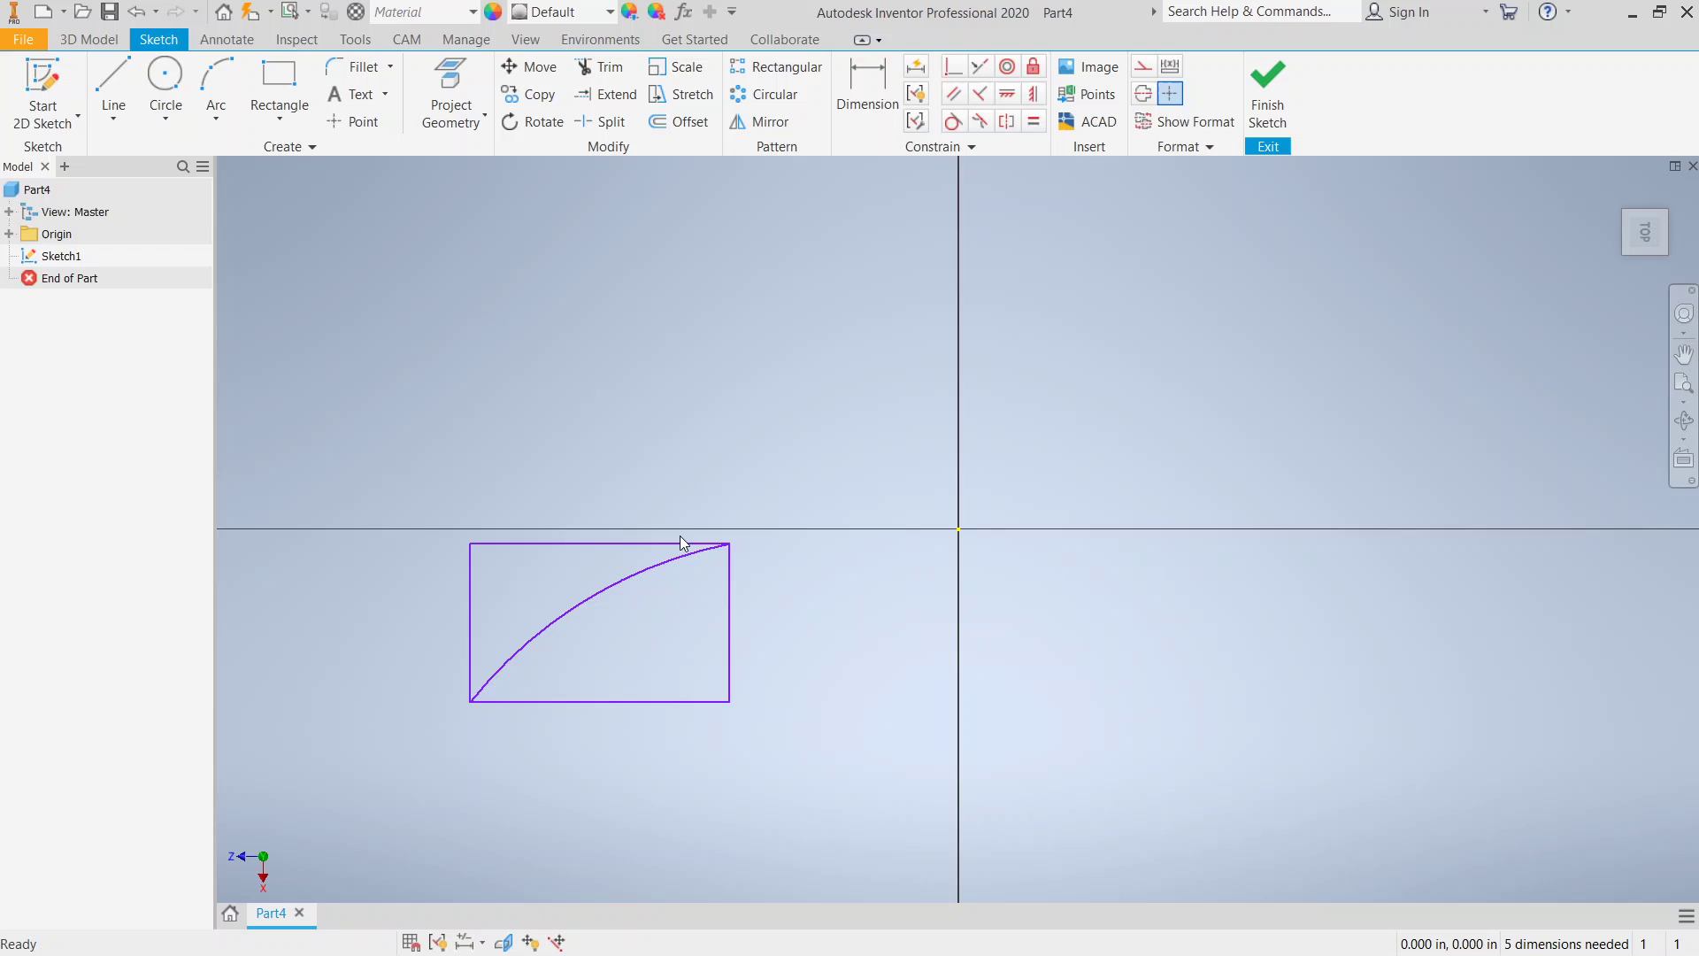
Step: Draw a second rectangle from the top edge down past the first rectangle
click(270, 88)
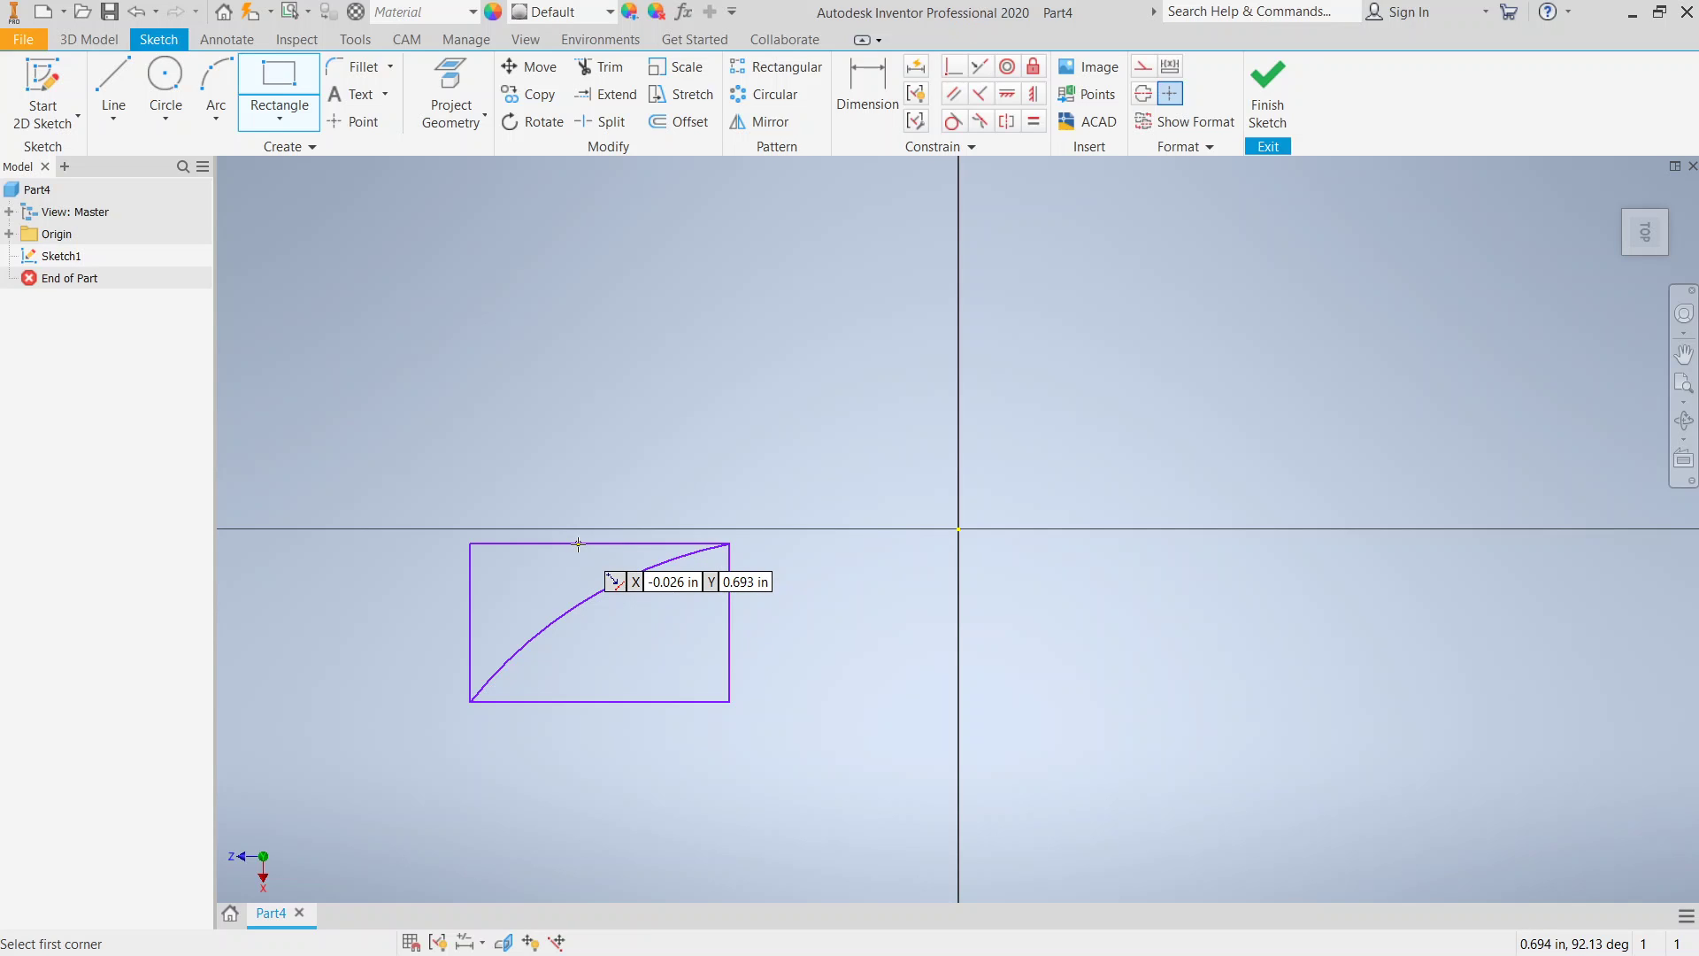
click(578, 545)
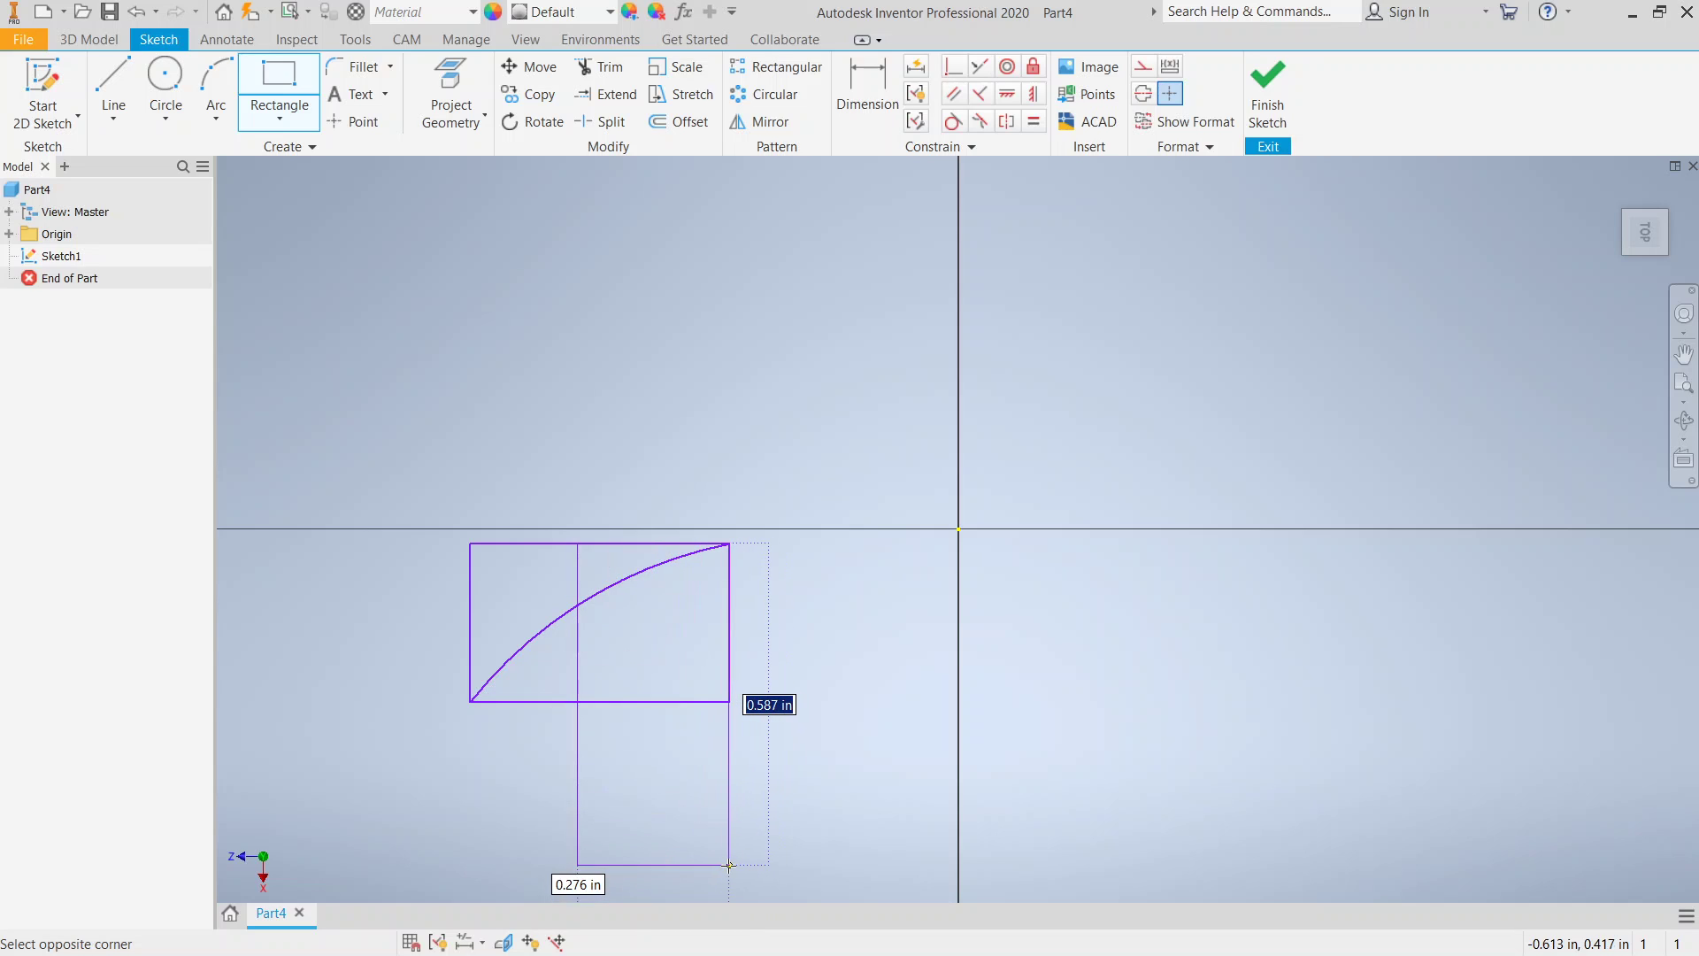
click(723, 865)
right_click(845, 716)
click(931, 723)
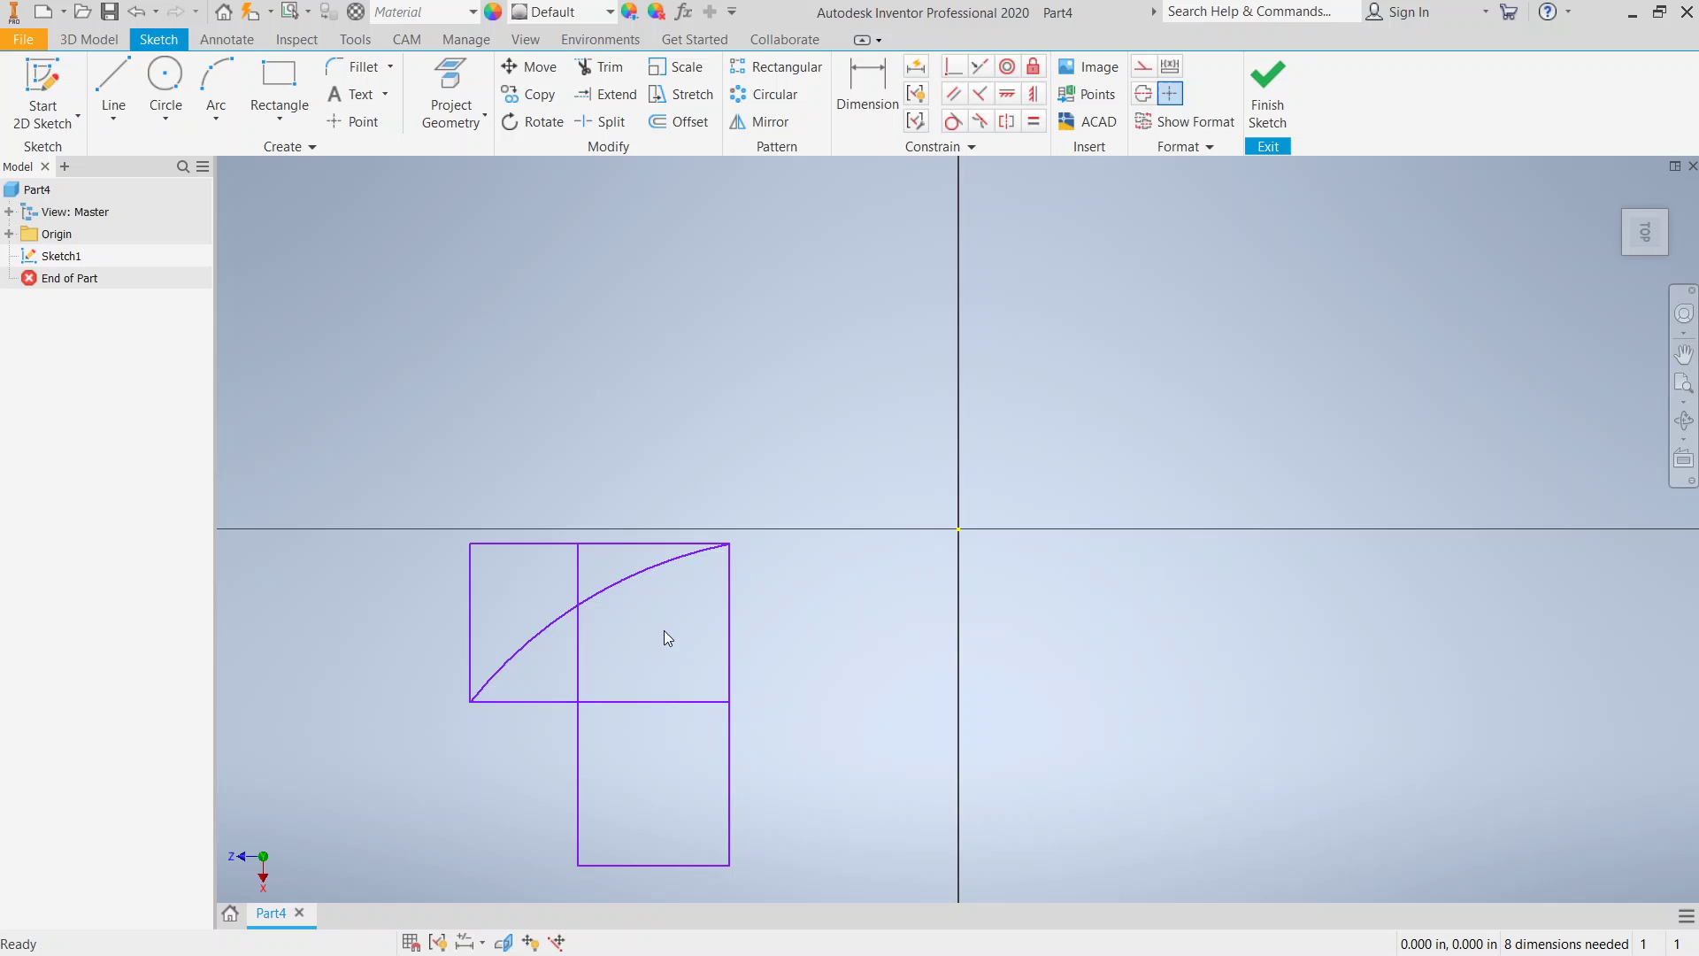
Step: Trim the two vertical segments, the top line's left part, and the leftover left line
click(601, 67)
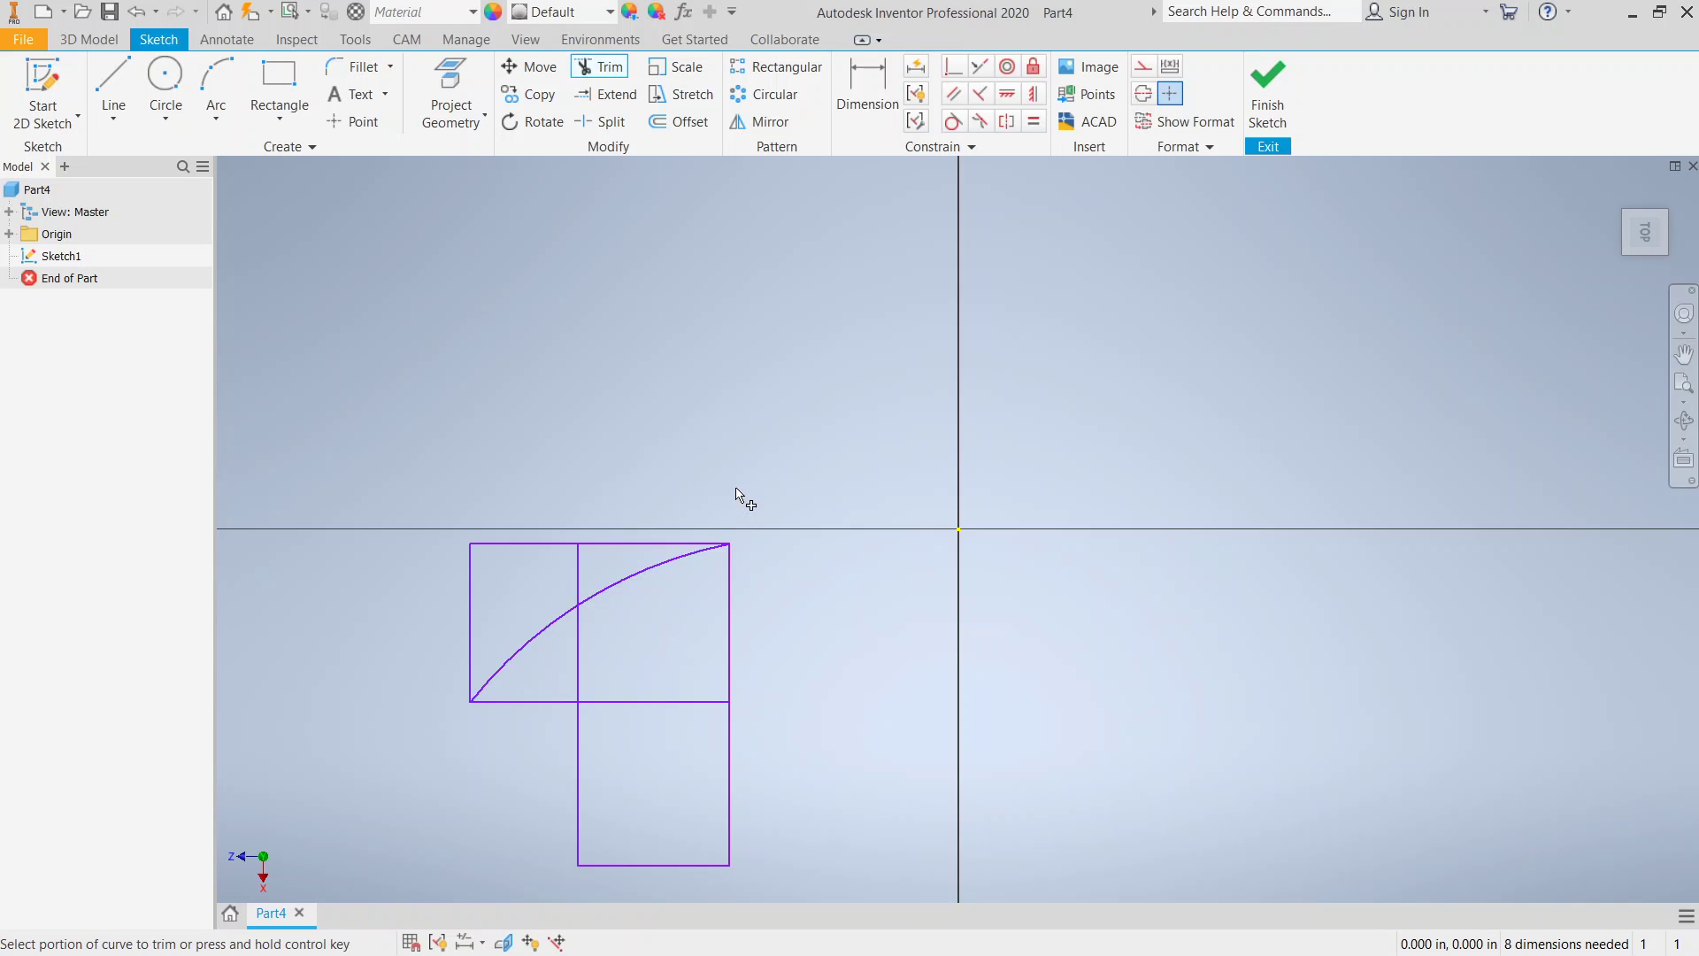
click(580, 660)
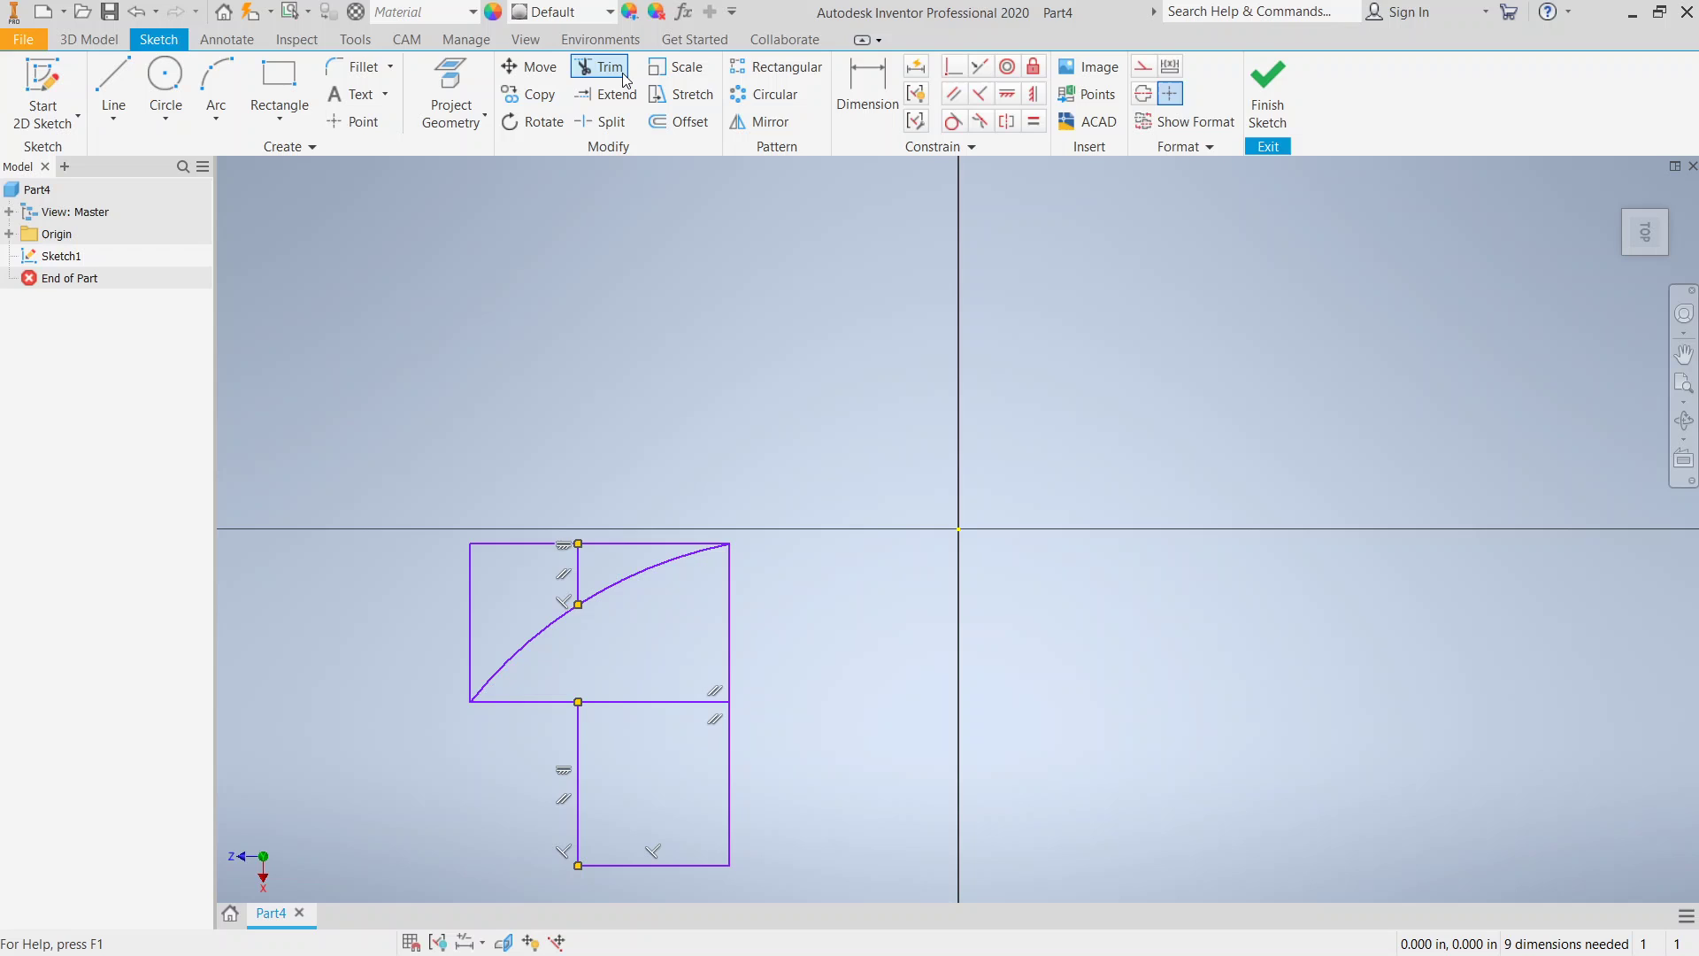
click(579, 582)
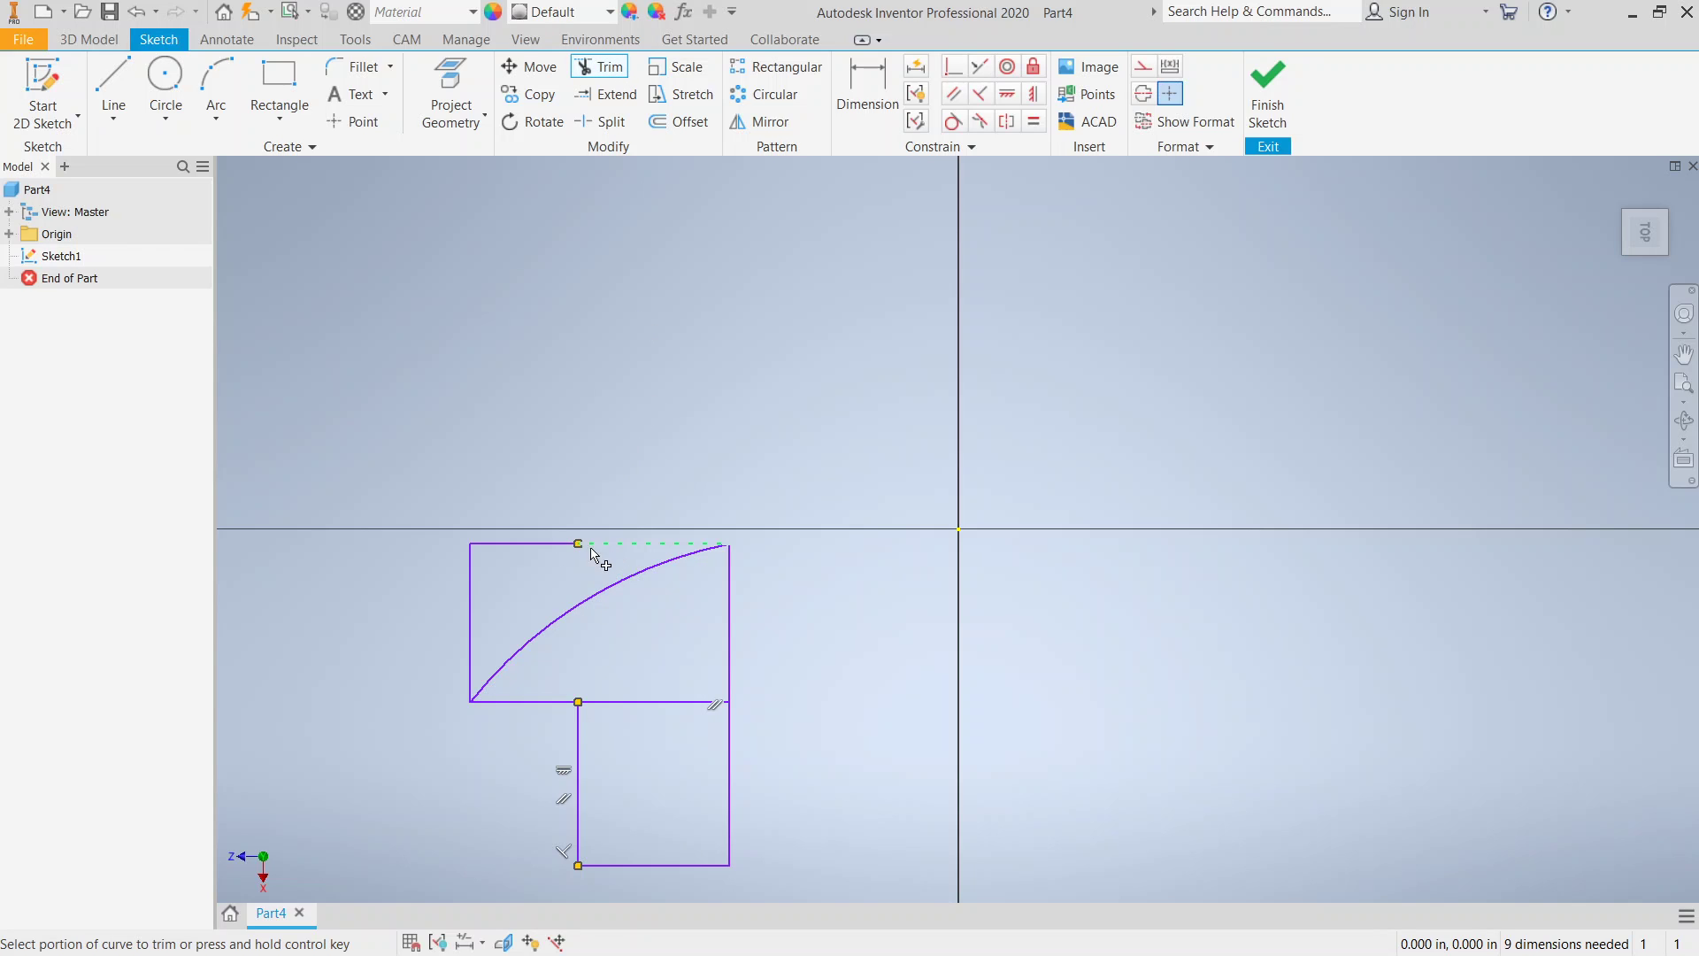
click(544, 553)
click(476, 598)
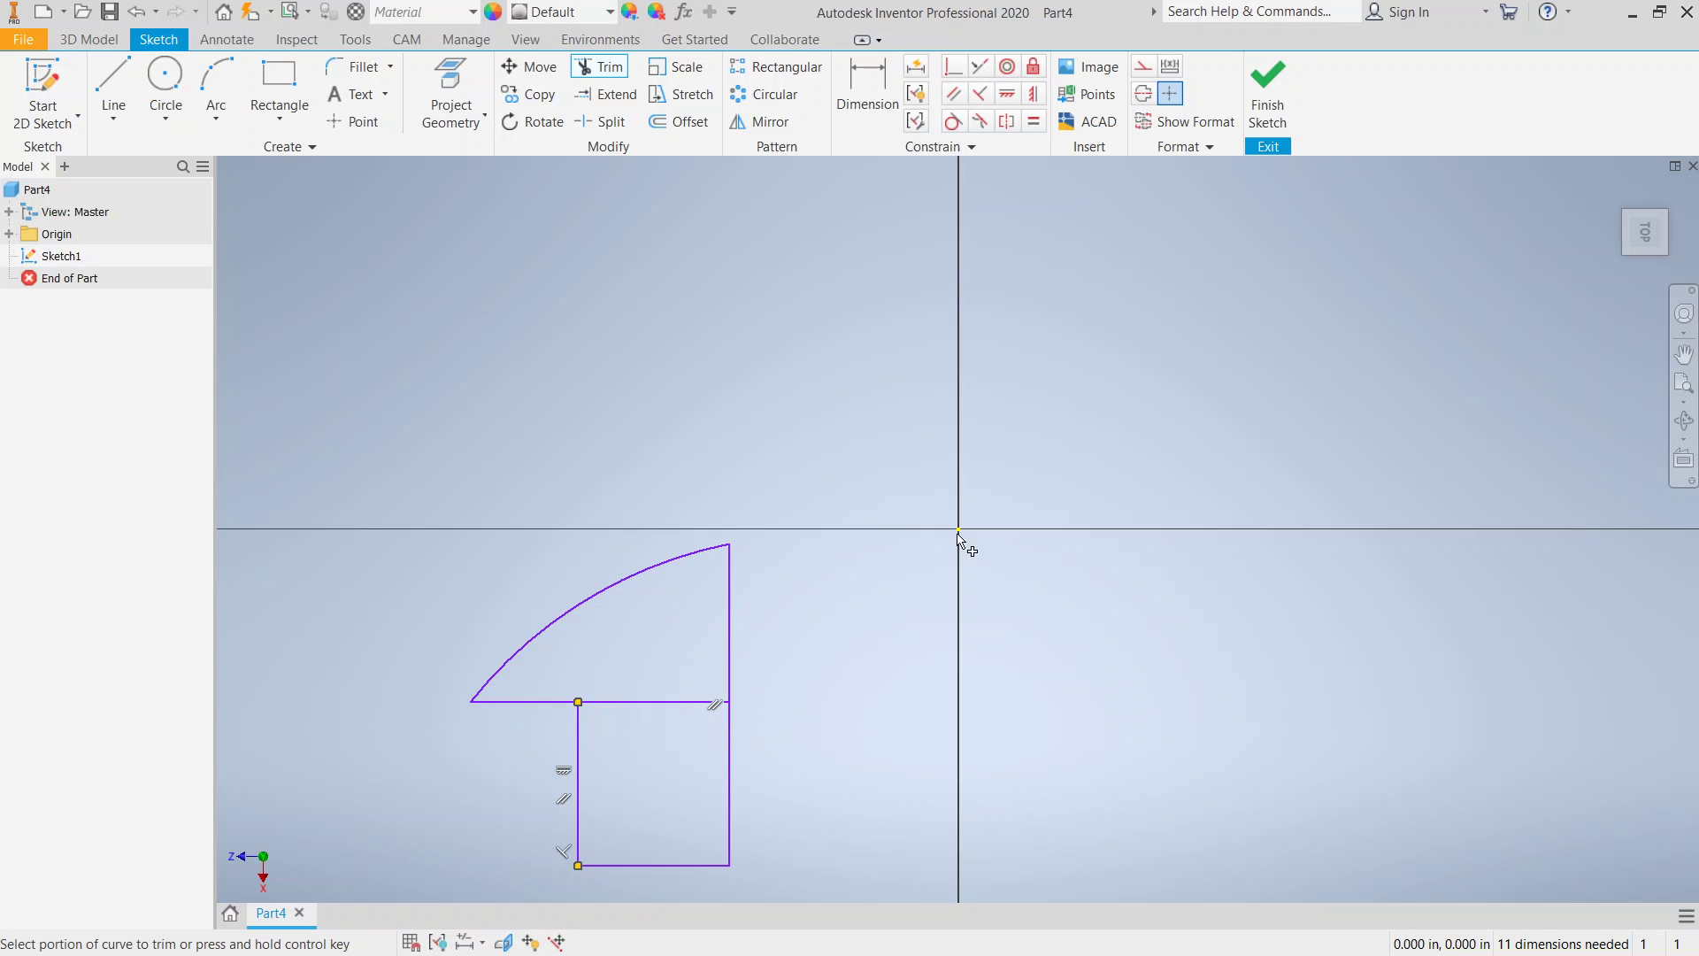
Step: Add a 0.472 width dimension to the horizontal line
click(851, 112)
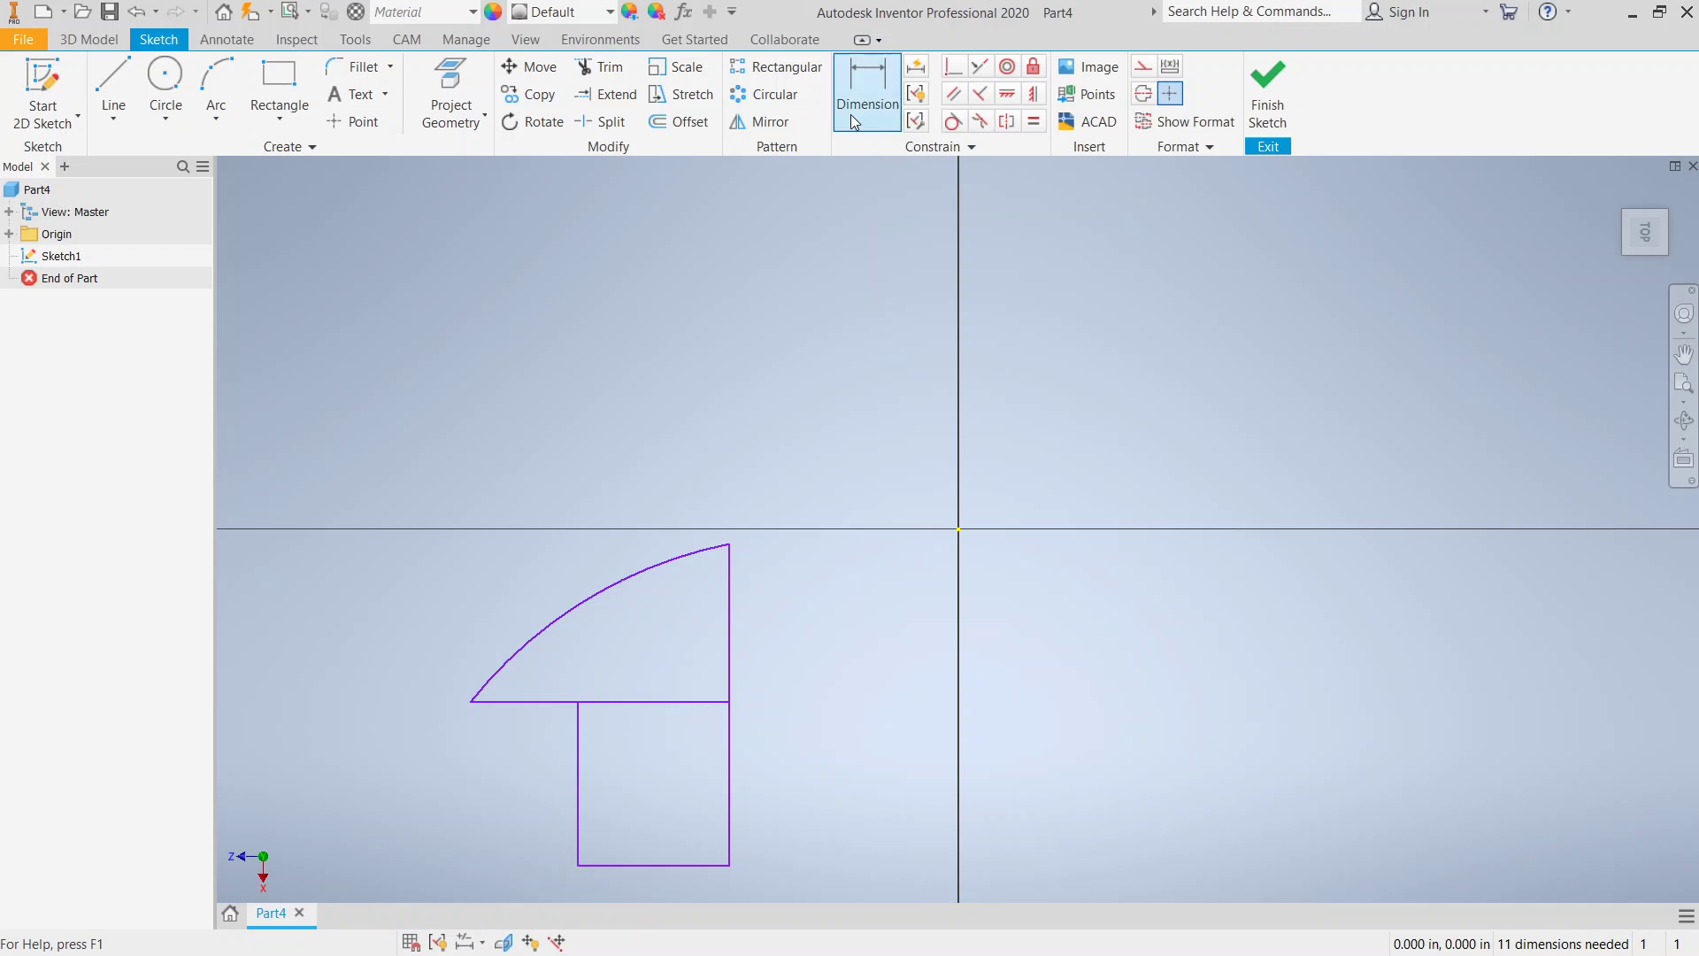
click(647, 704)
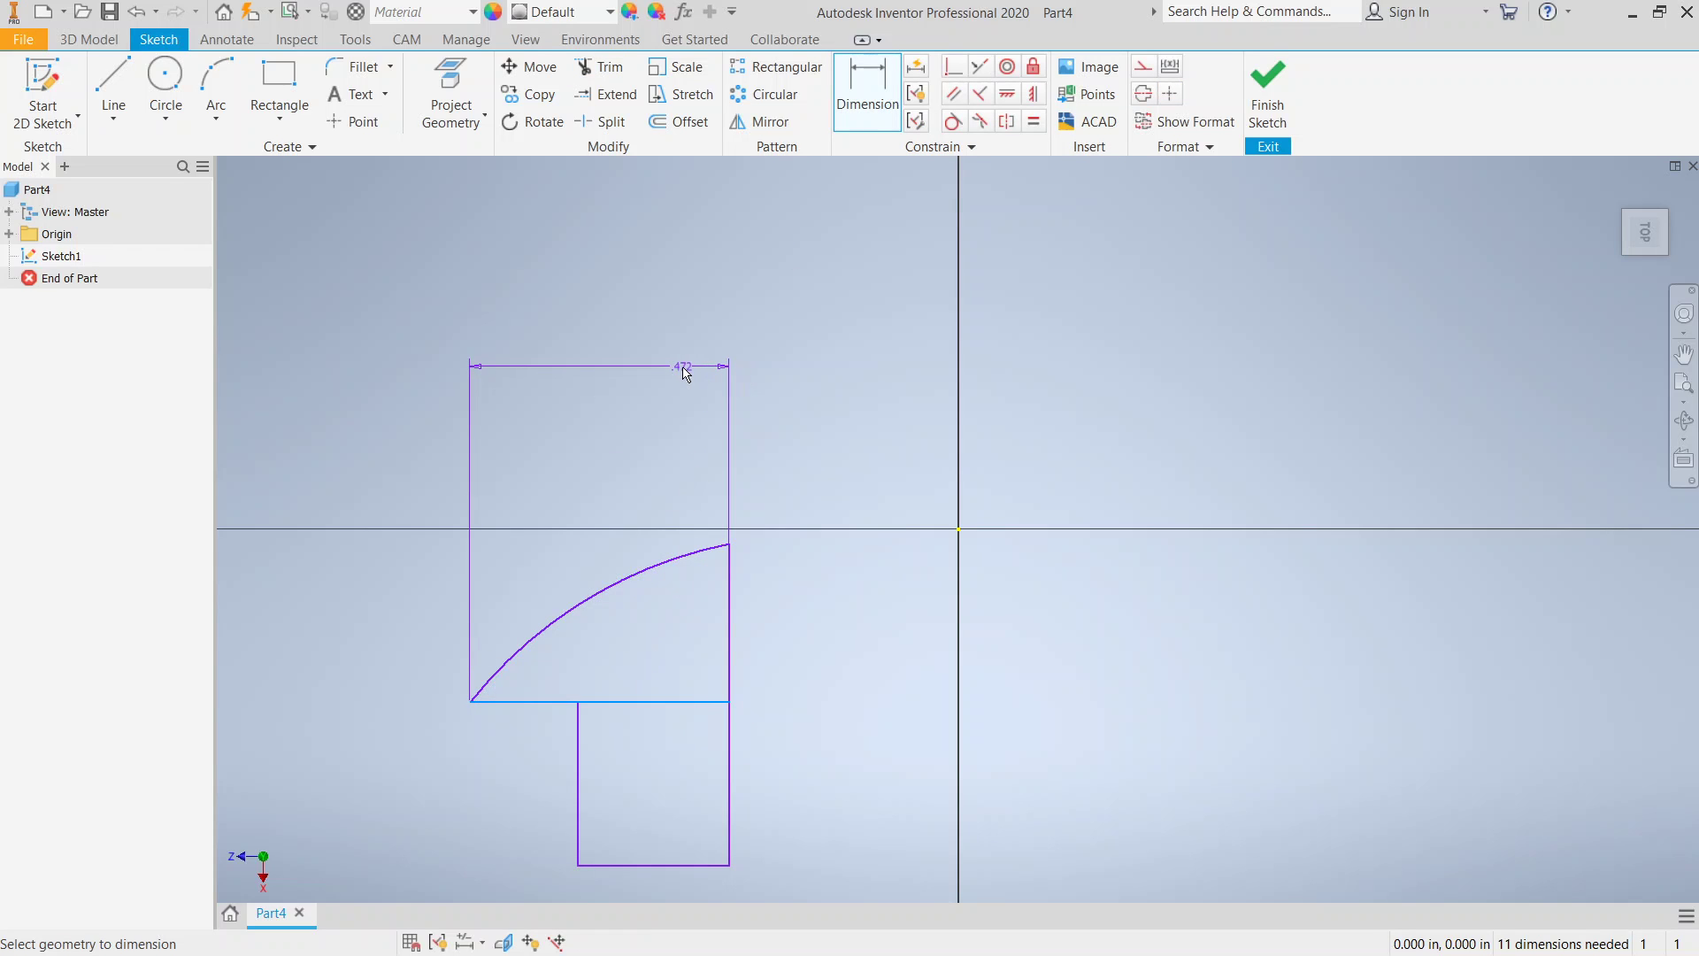
click(625, 362)
click(676, 444)
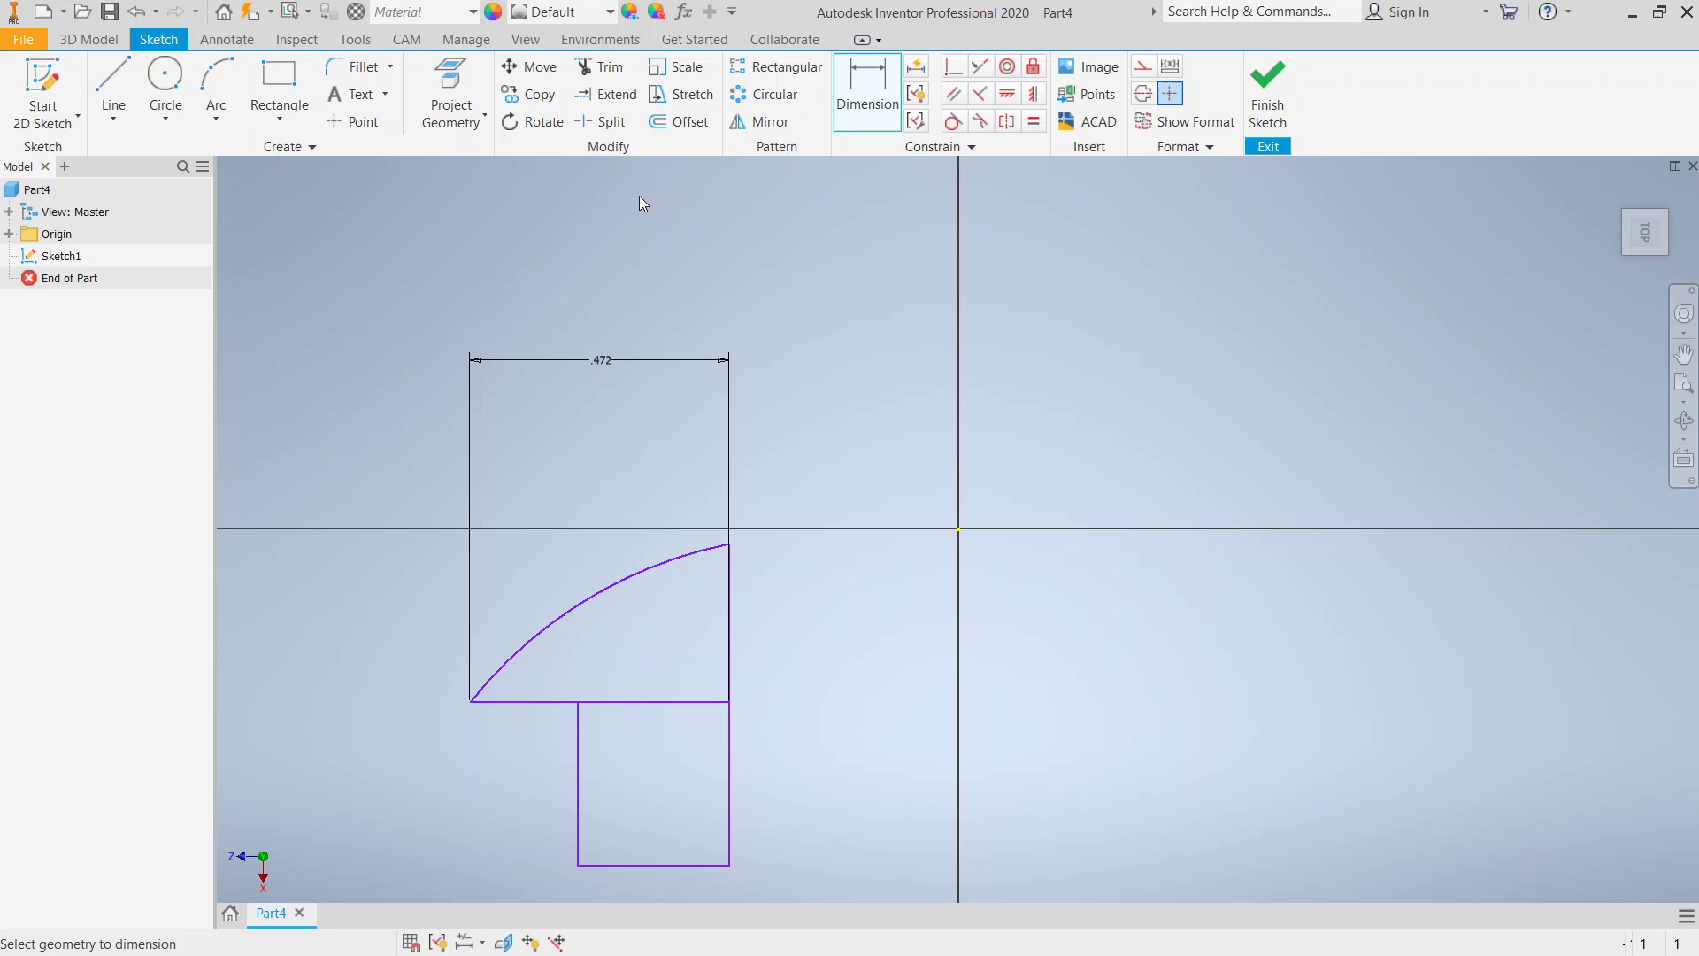
Step: Trim the inner horizontal line, dismiss the warning, and delete the 0.472 dimension
click(602, 67)
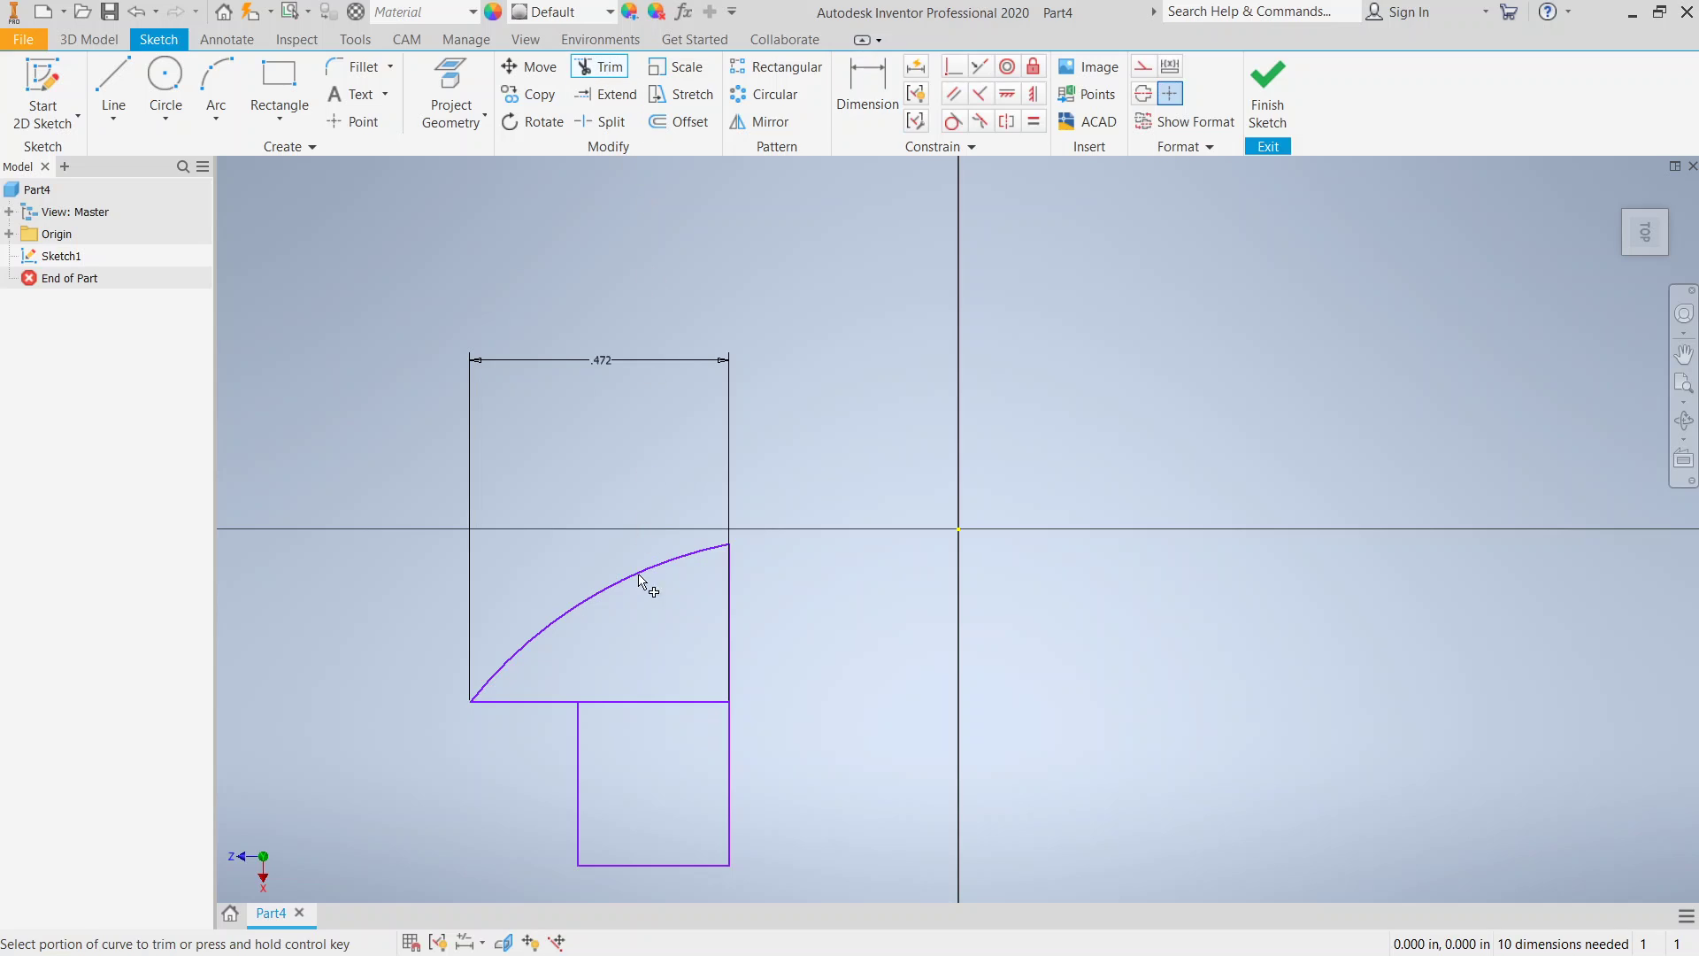
click(642, 696)
click(504, 701)
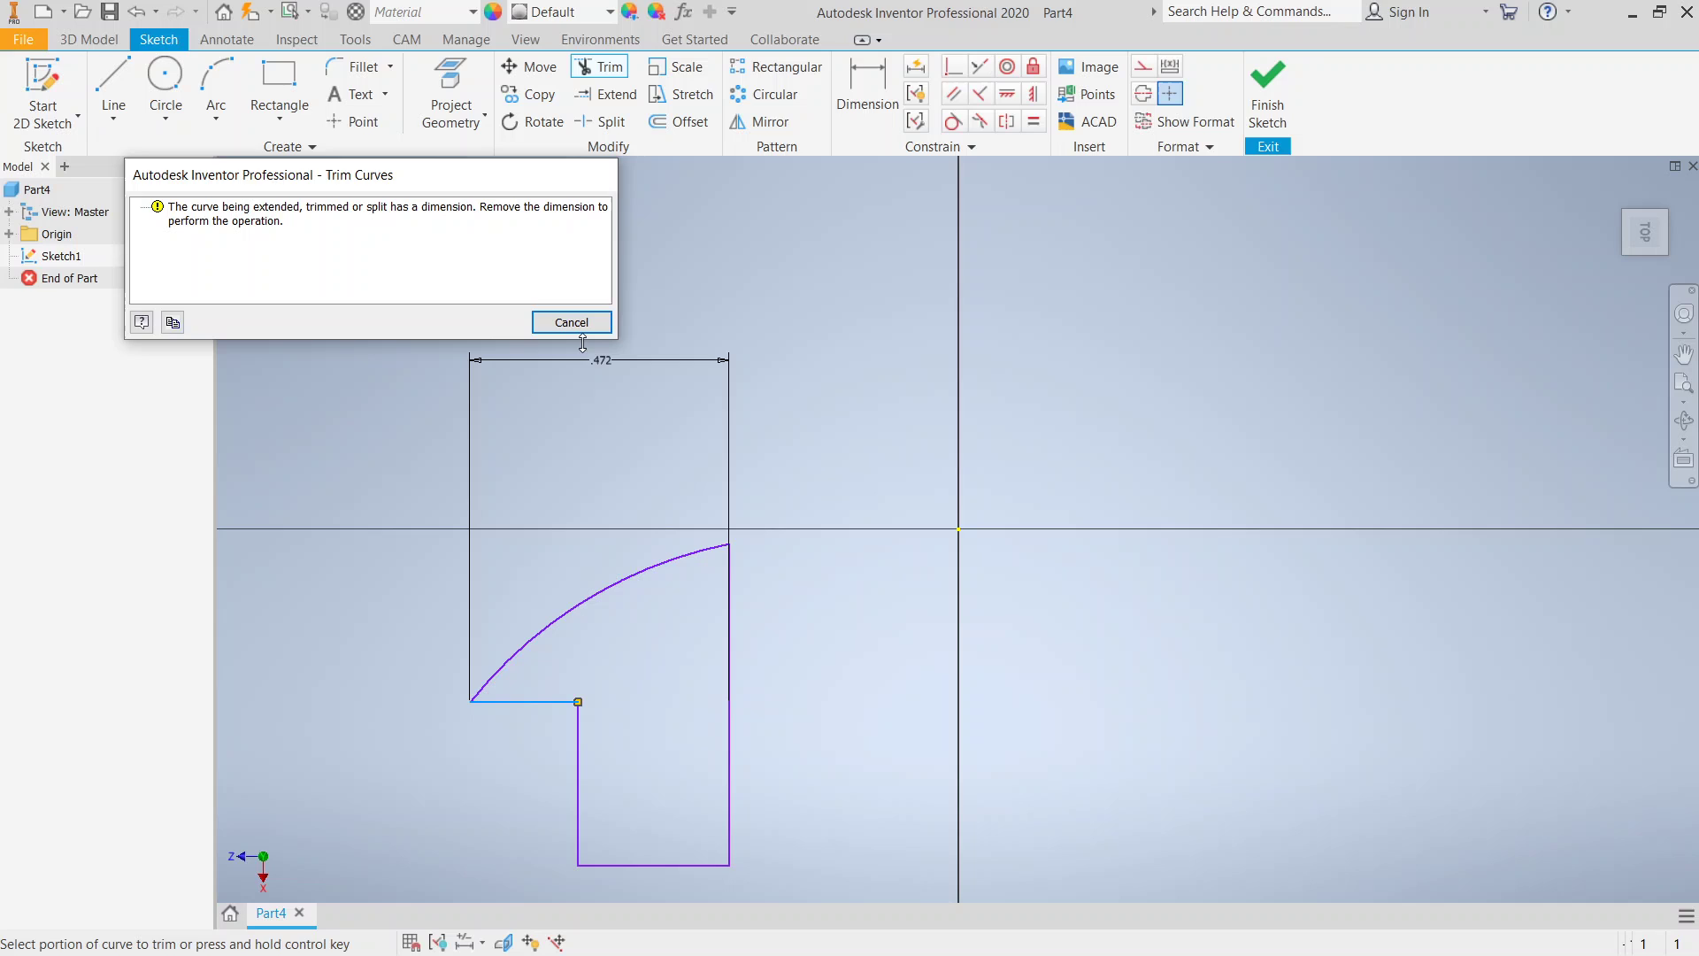
click(584, 329)
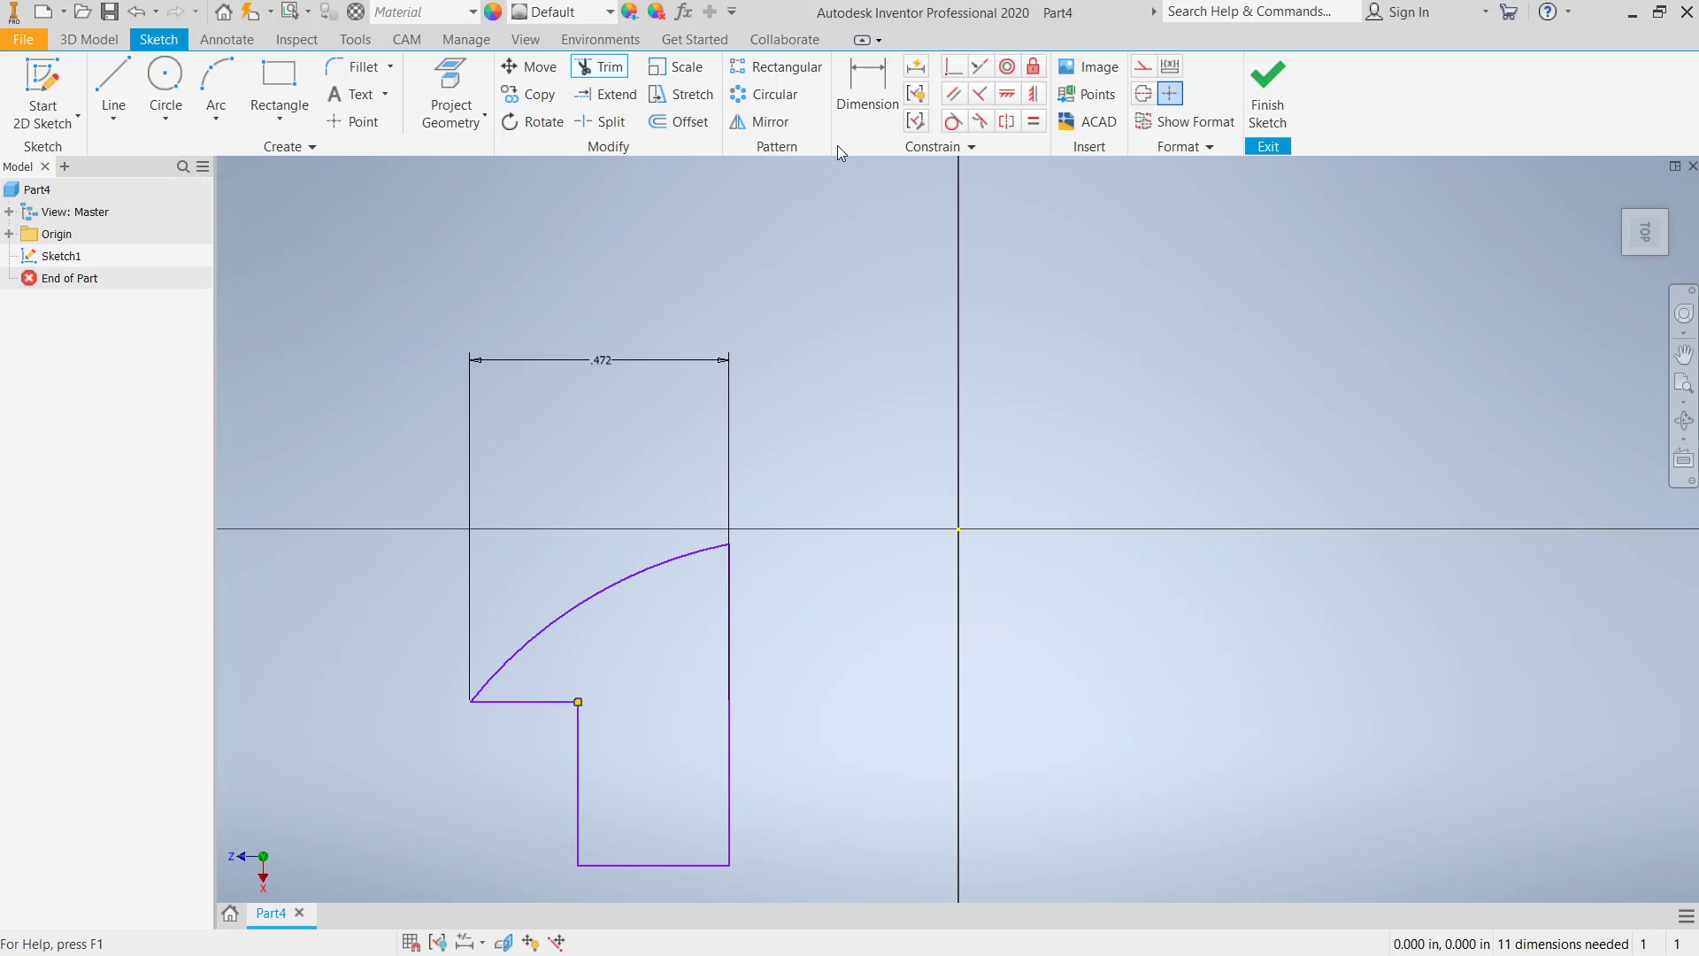
right_click(720, 265)
click(780, 270)
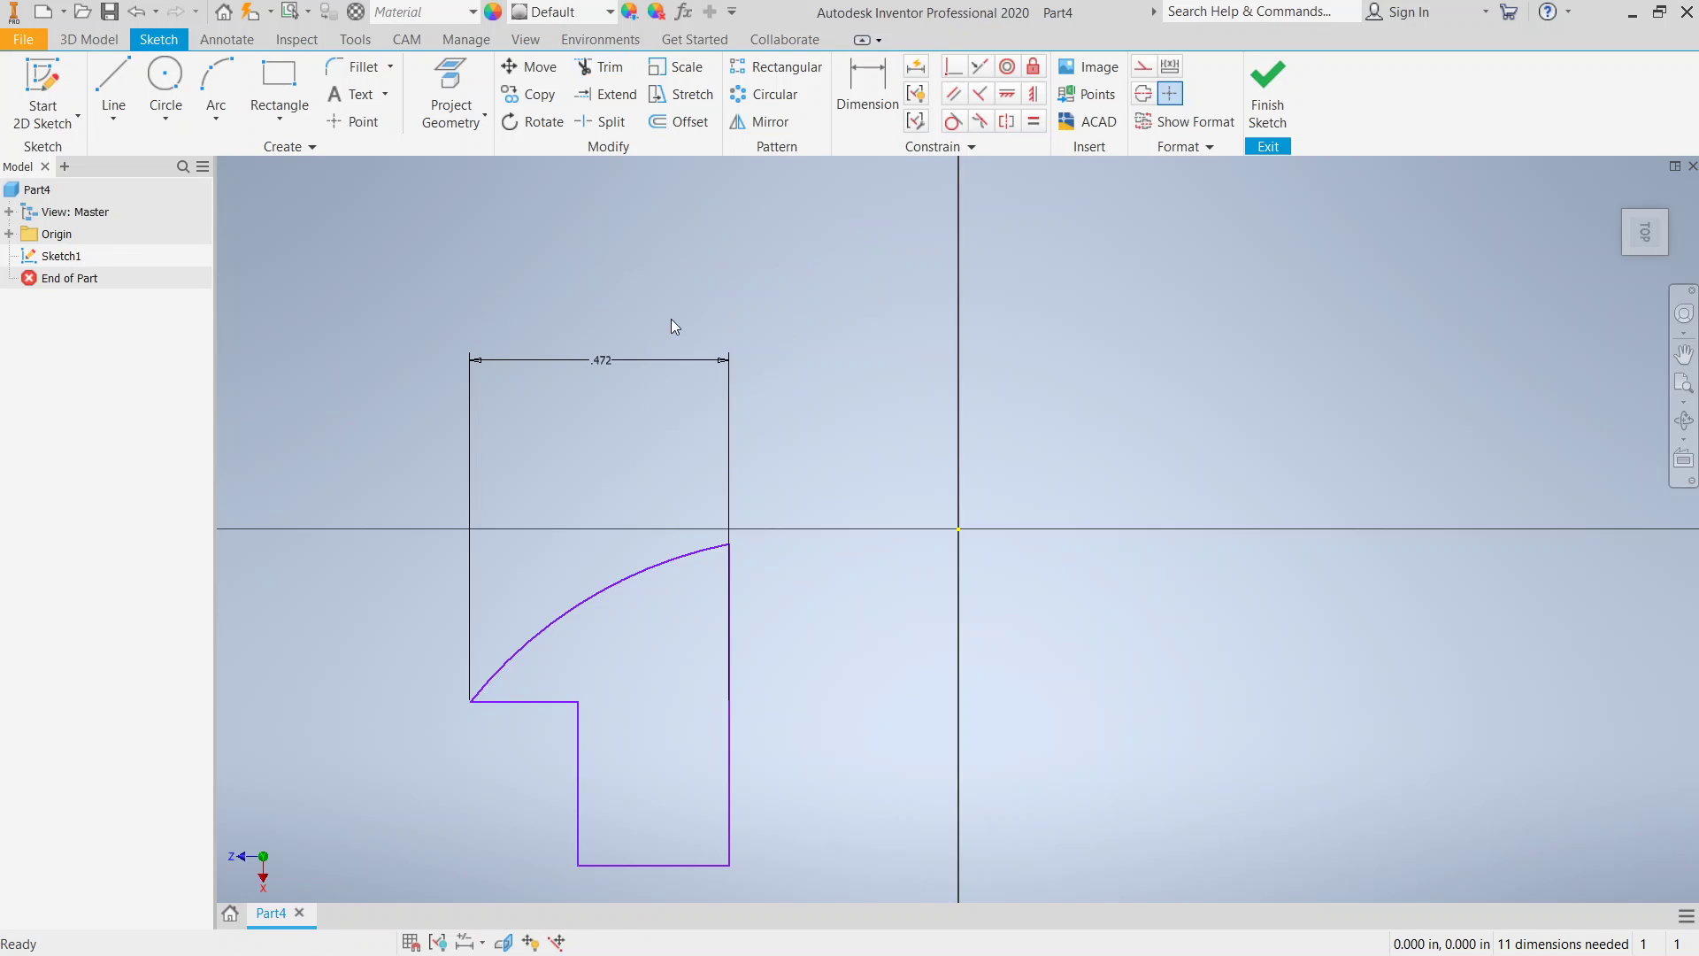
click(639, 367)
key(Delete)
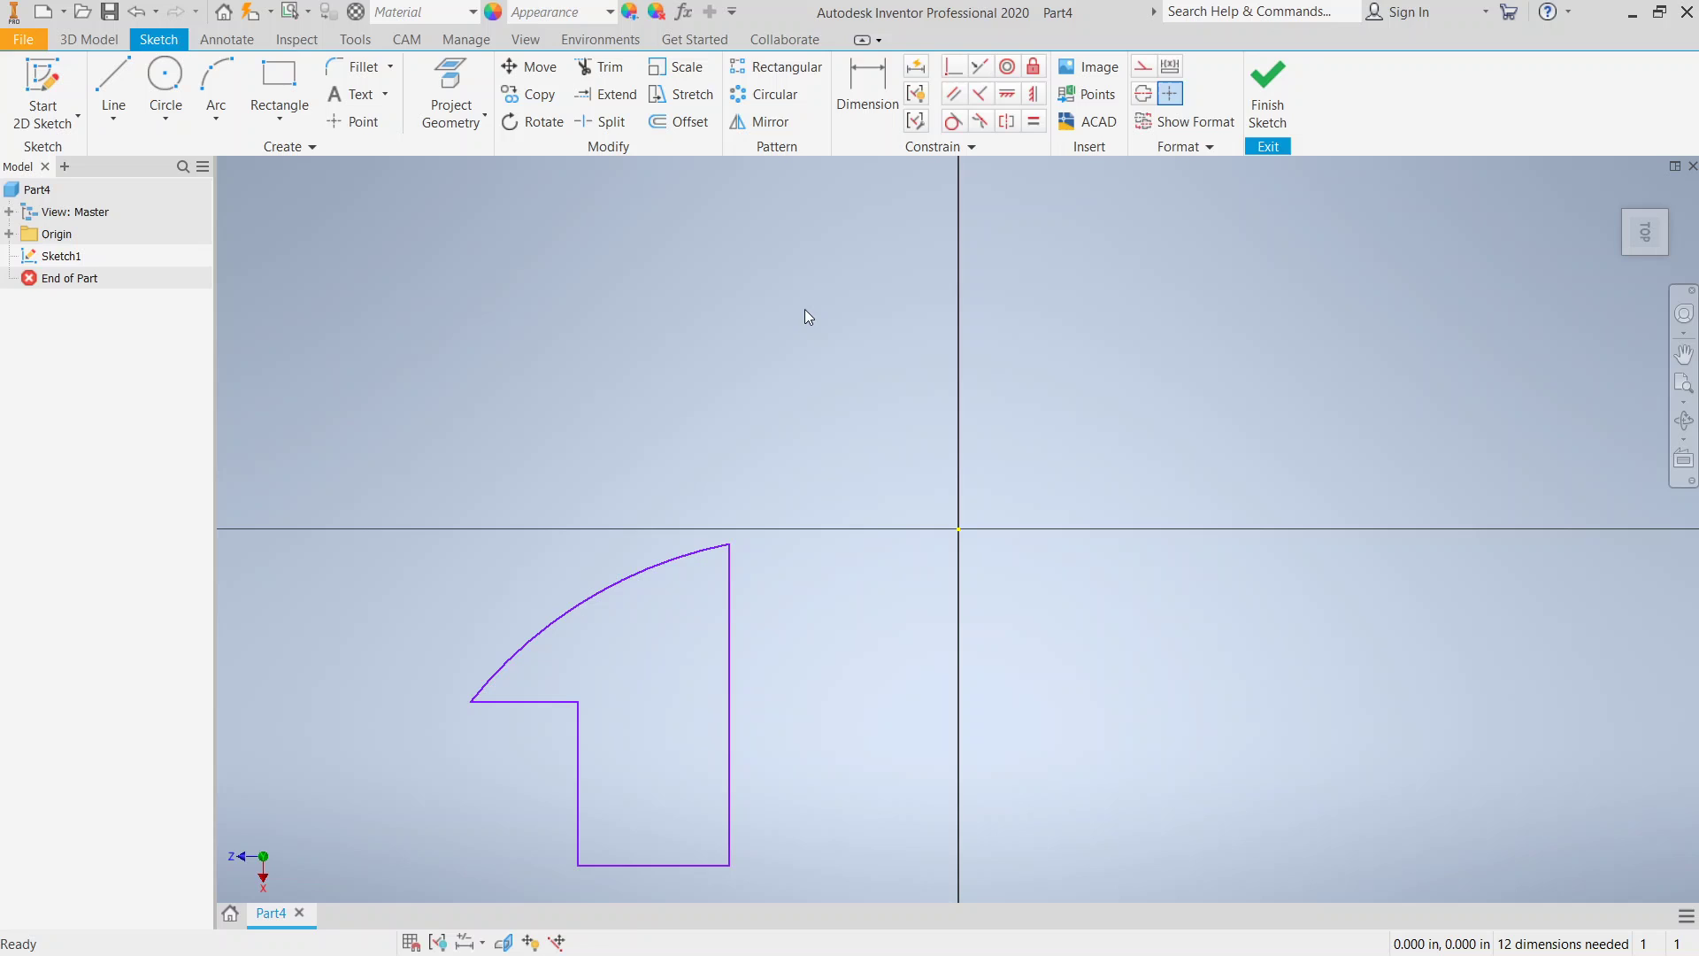
click(678, 66)
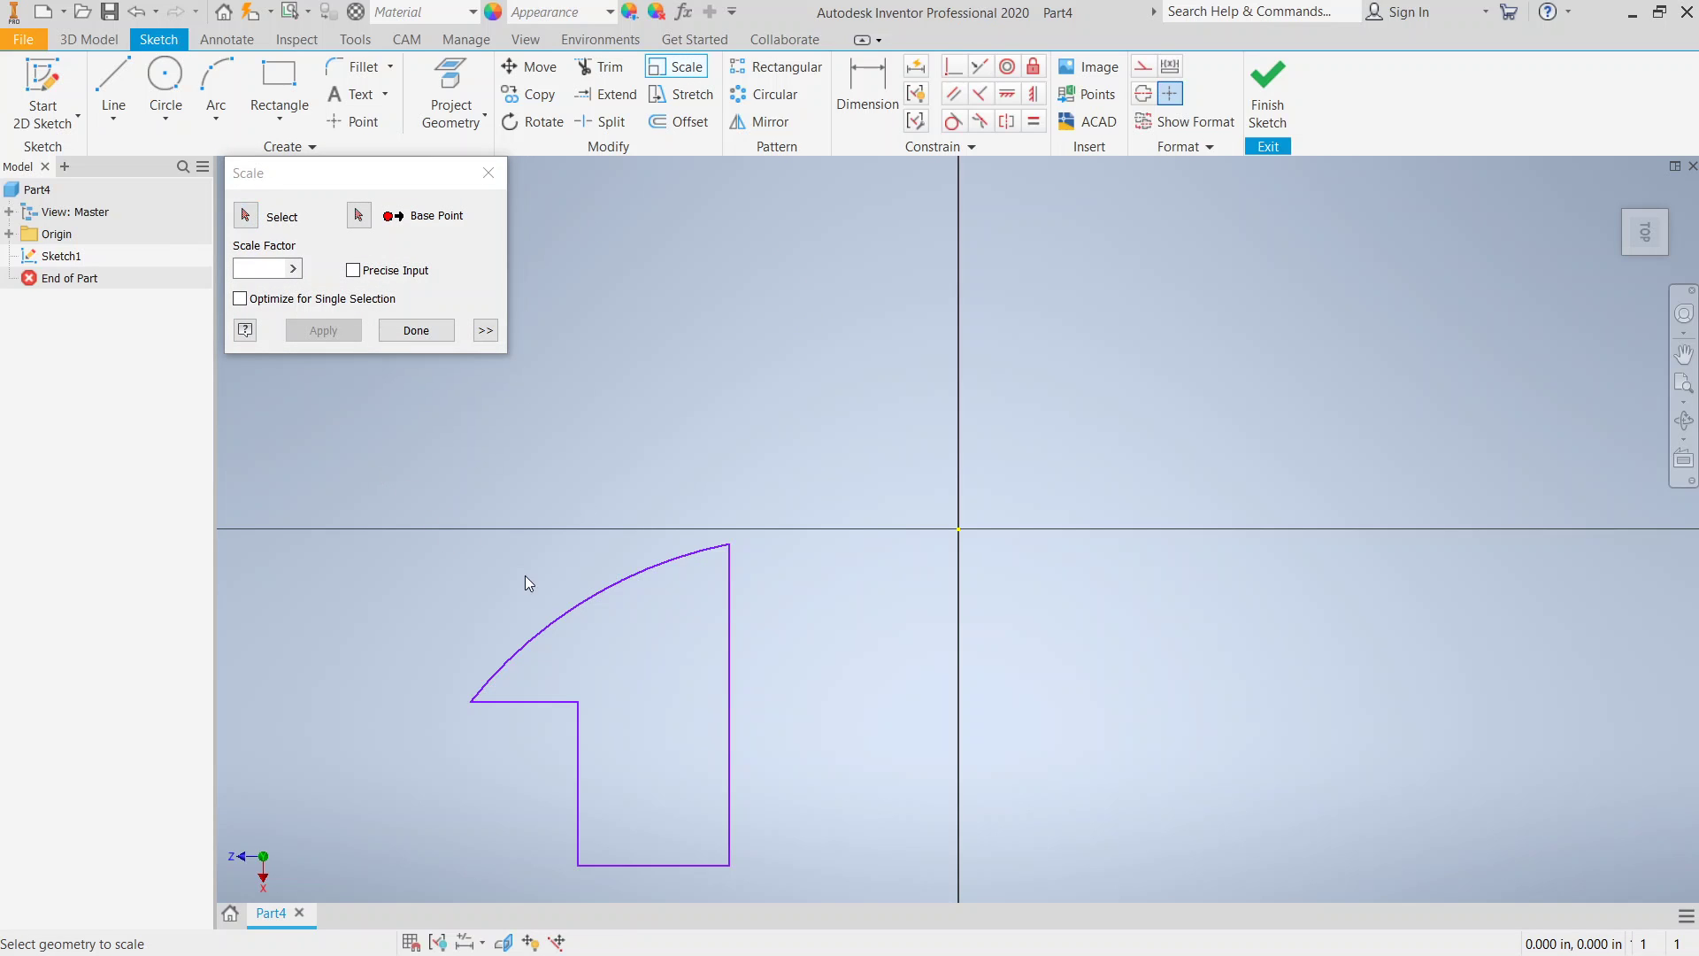
drag(378, 456, 841, 884)
click(359, 216)
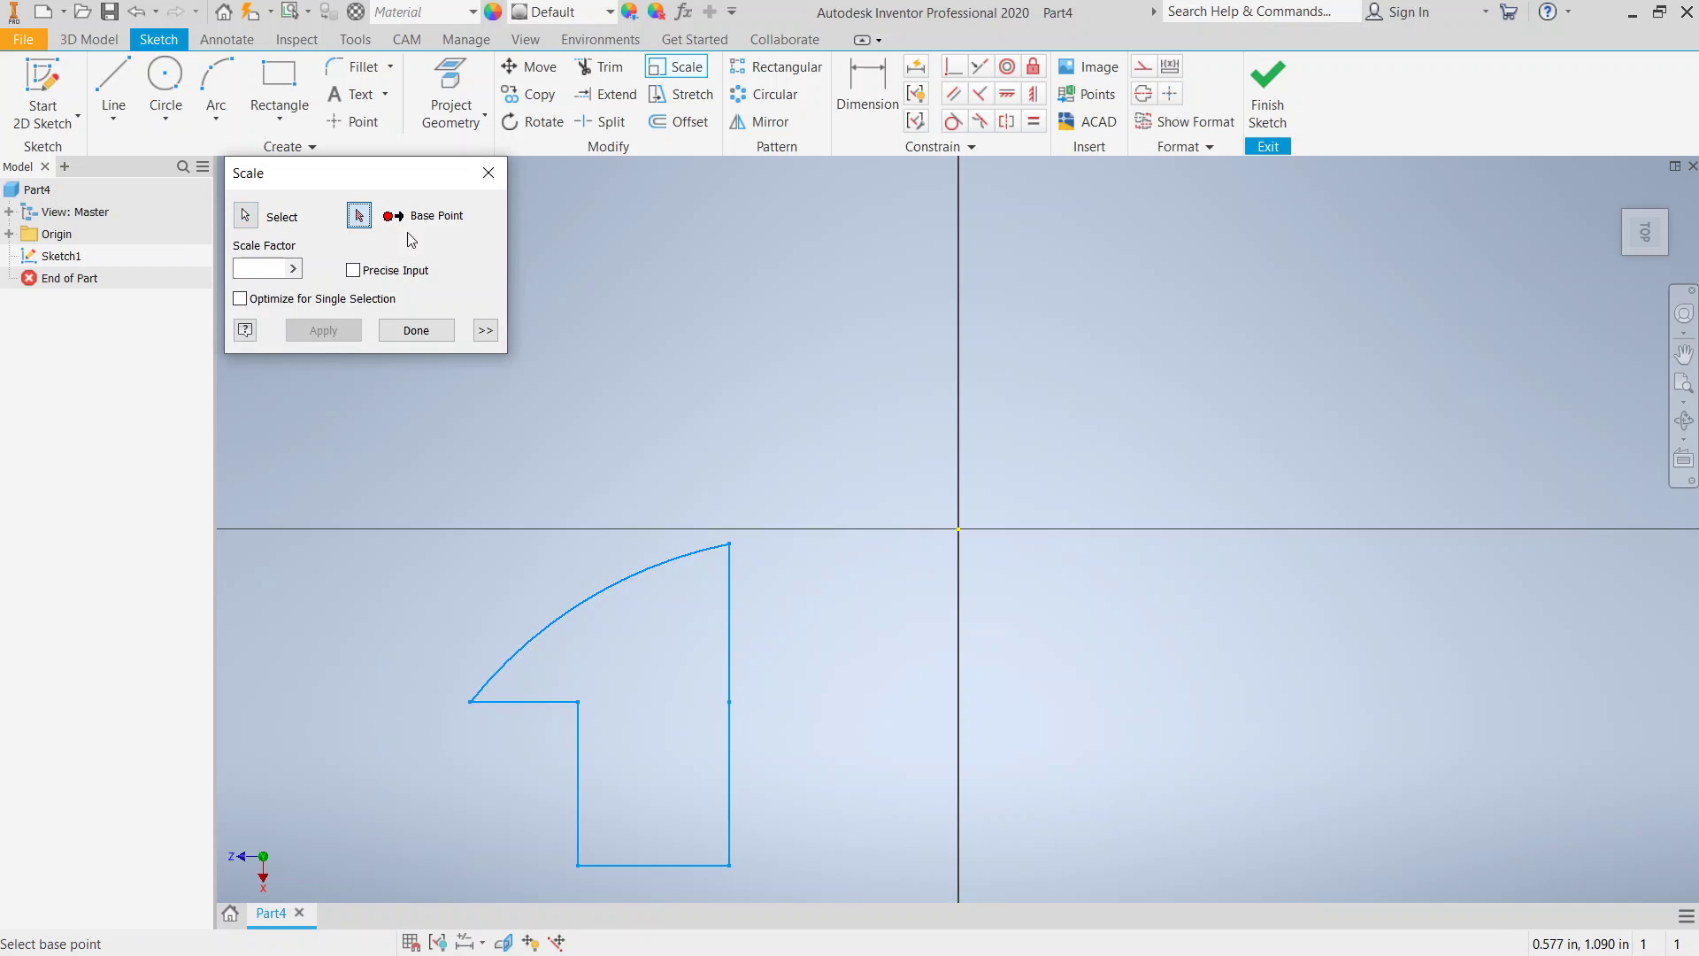
click(729, 542)
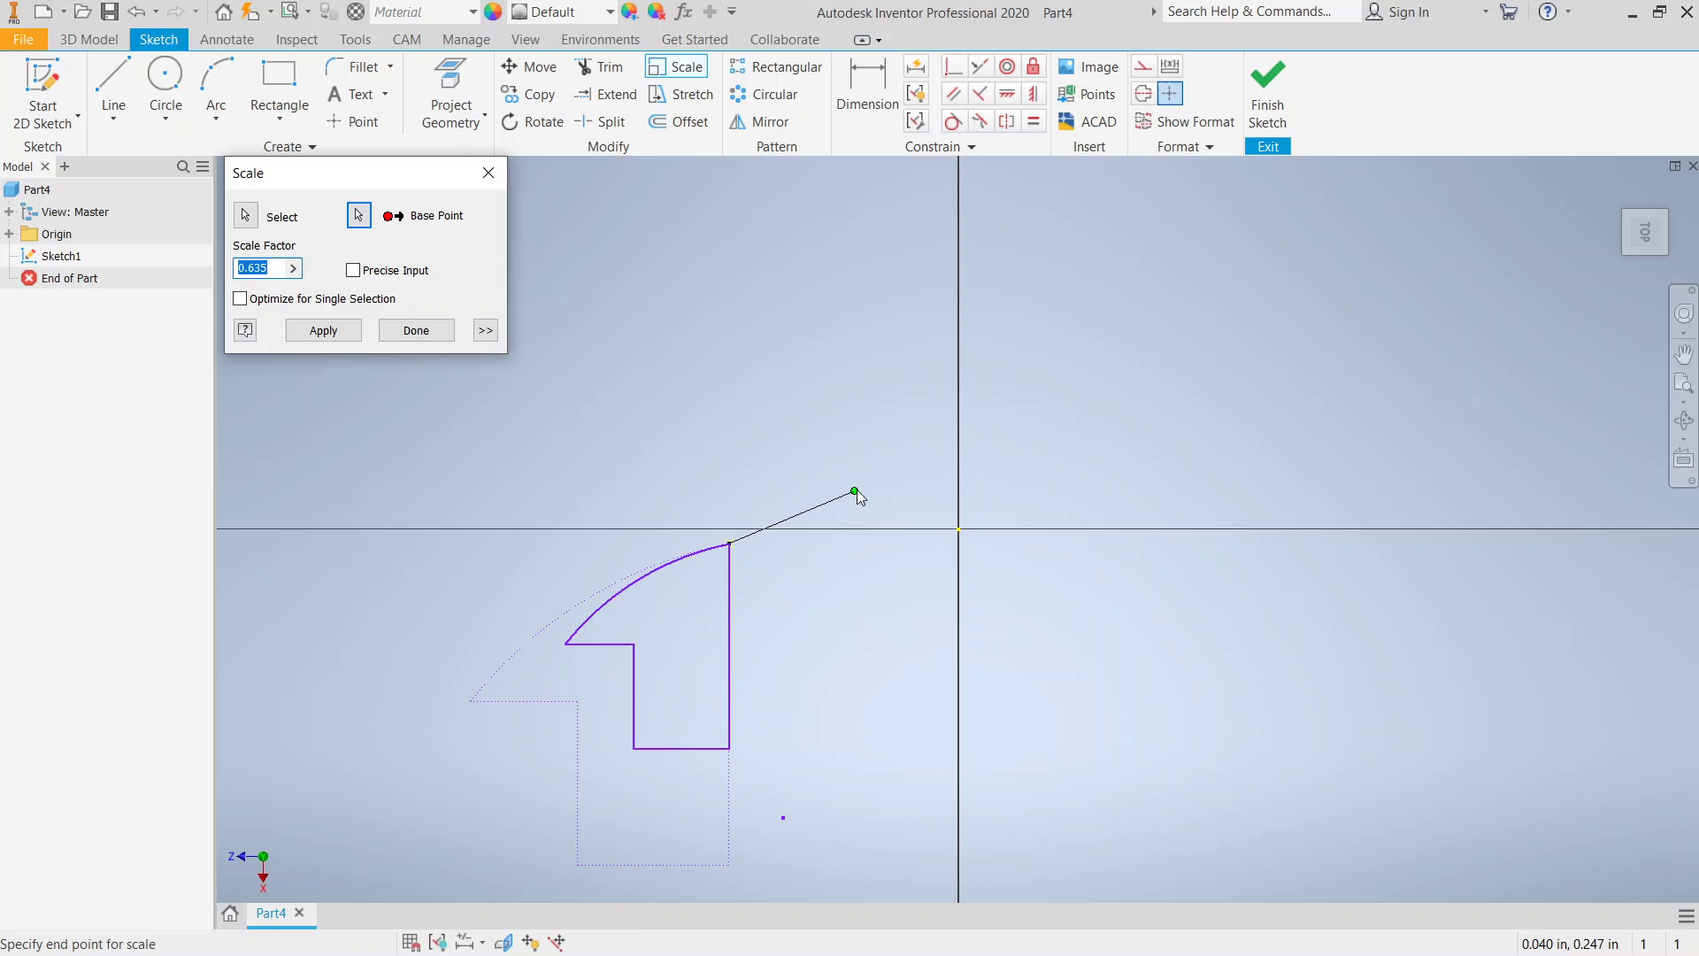
click(269, 268)
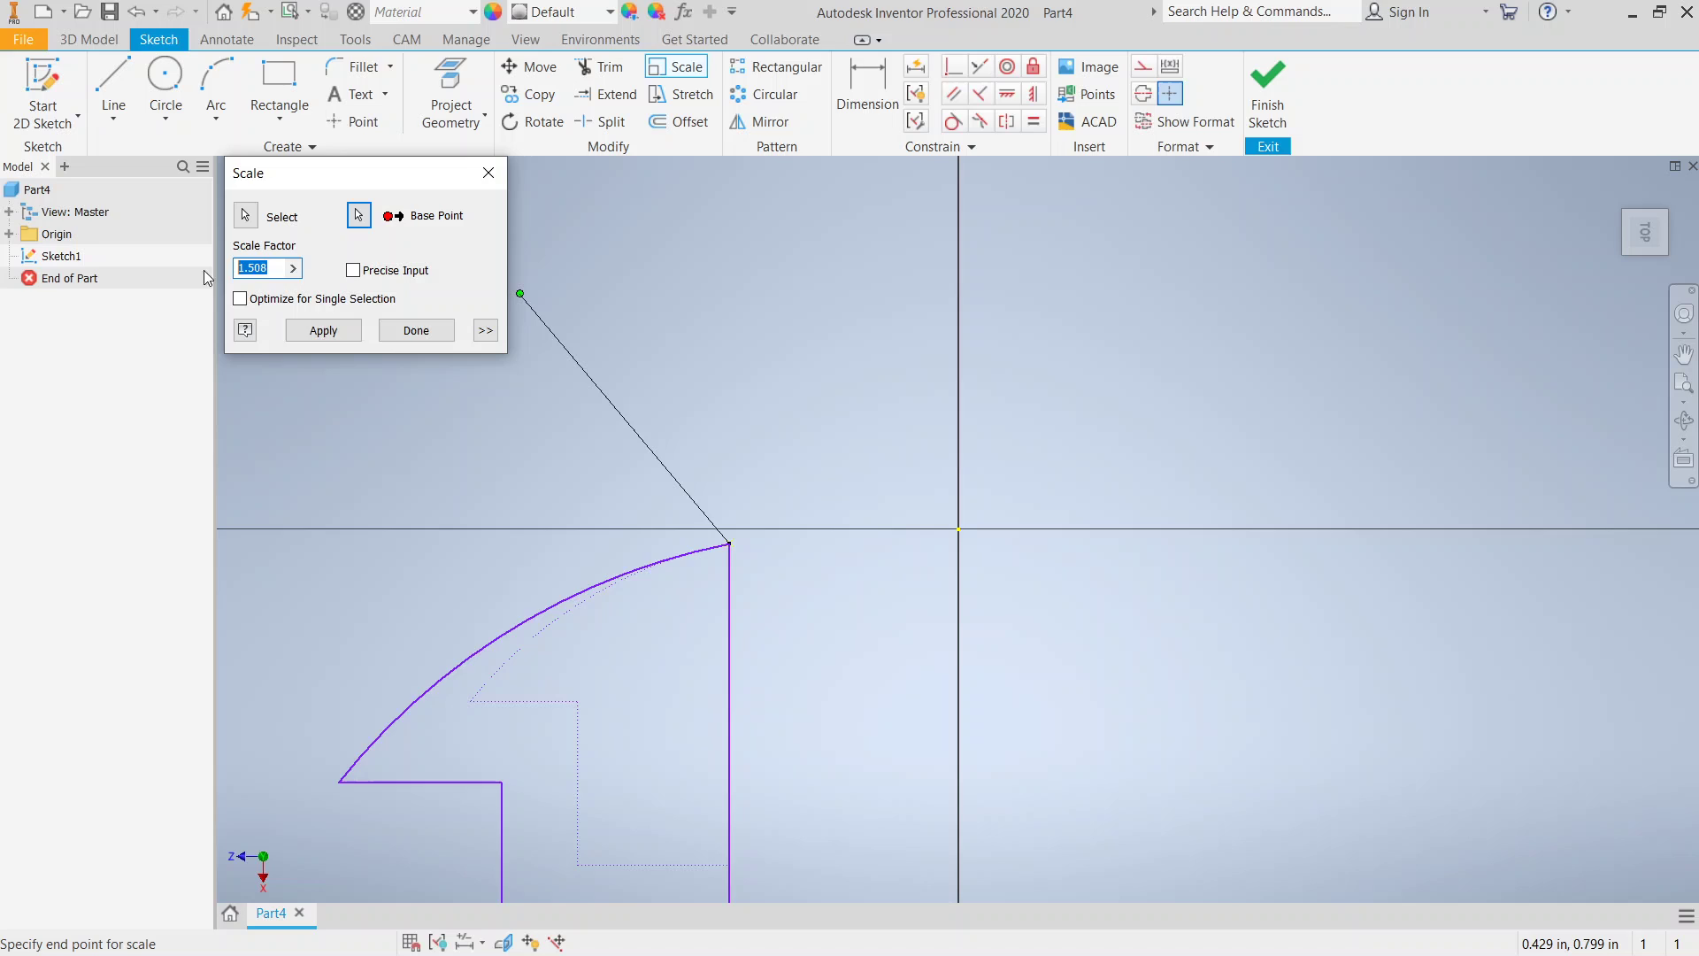
text(.5)
key(BackSpace)
key(BackSpace)
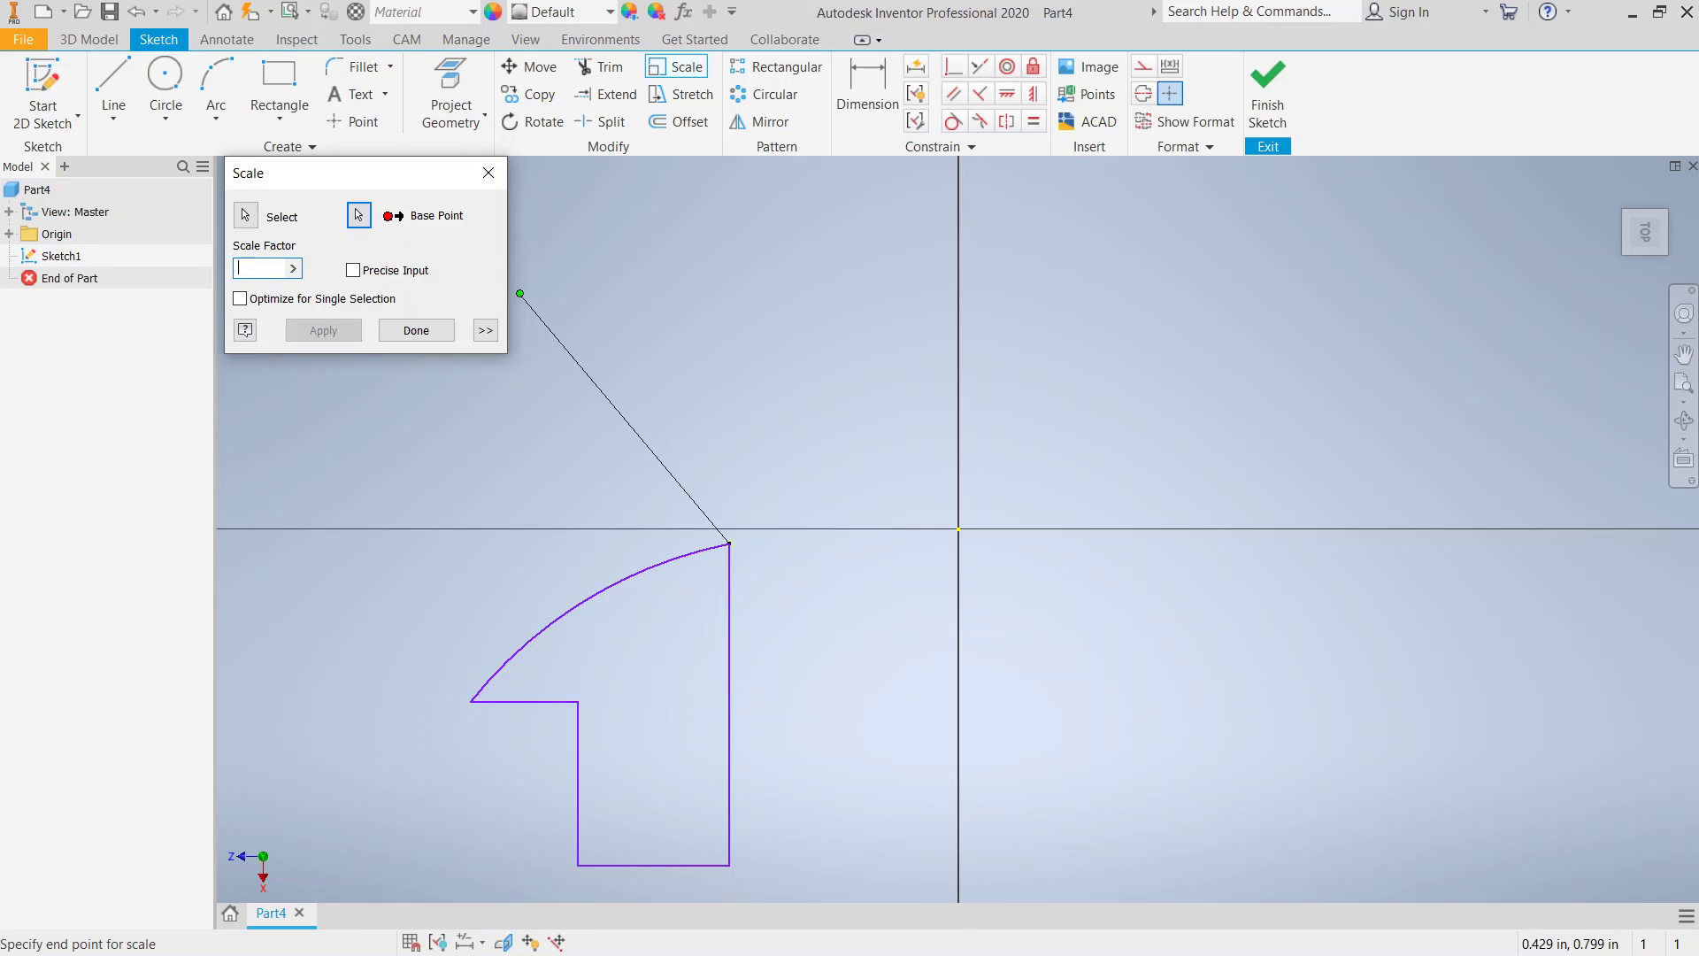
text(2)
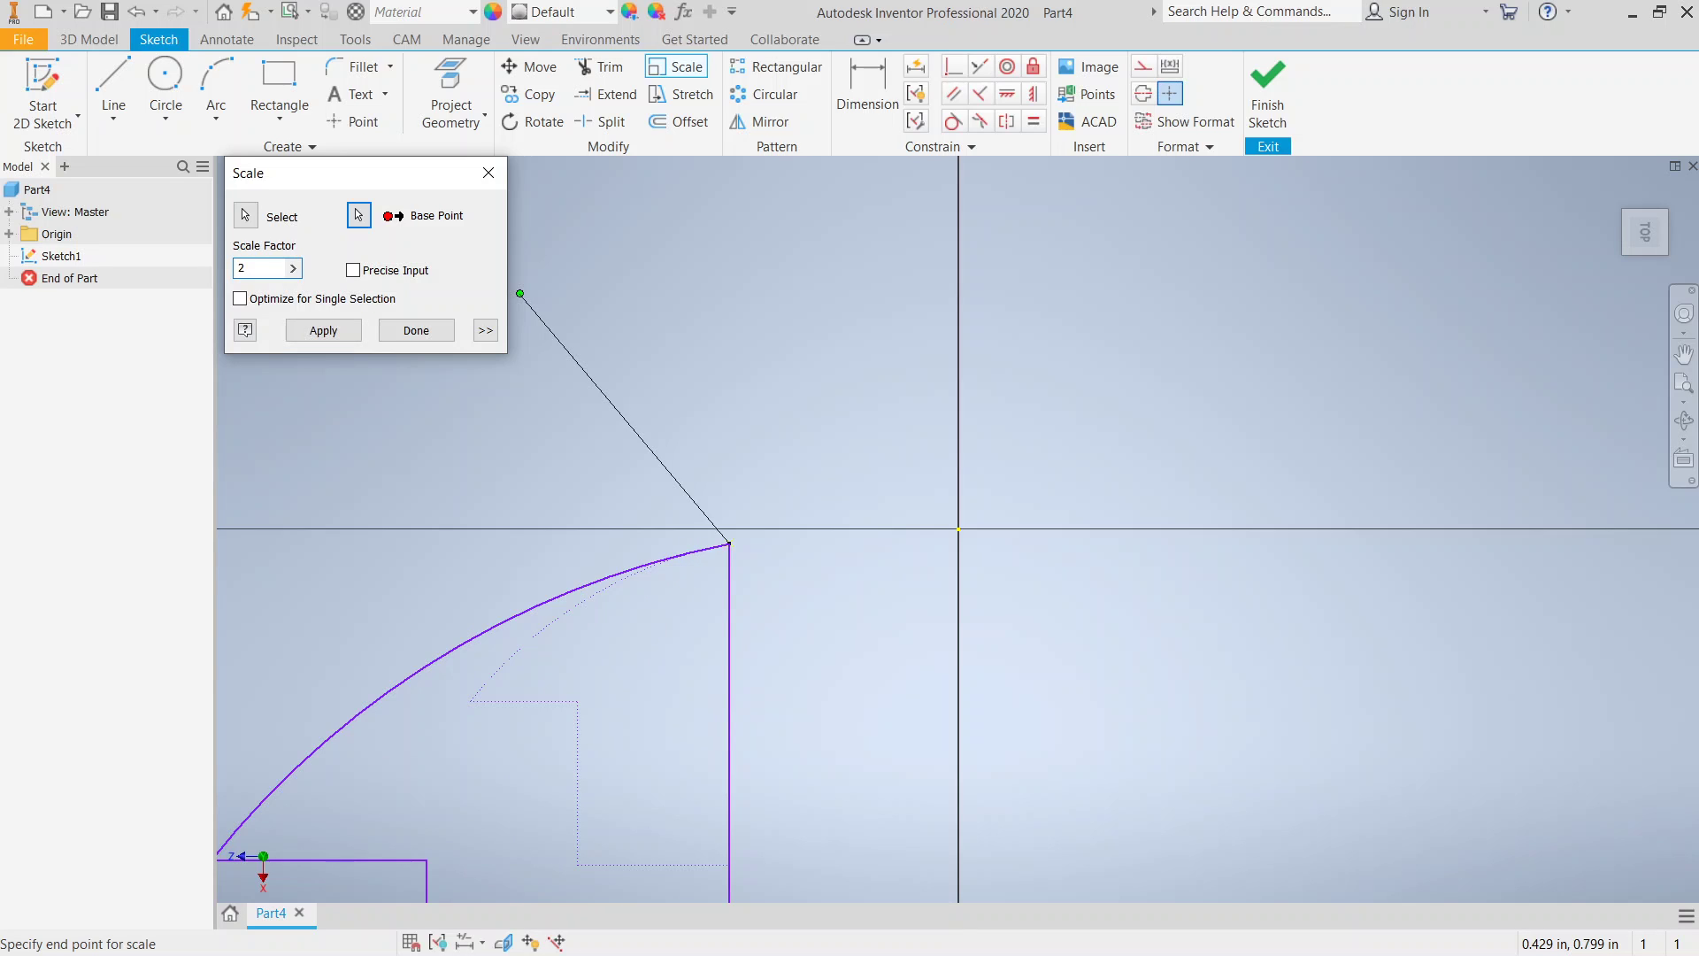
click(437, 330)
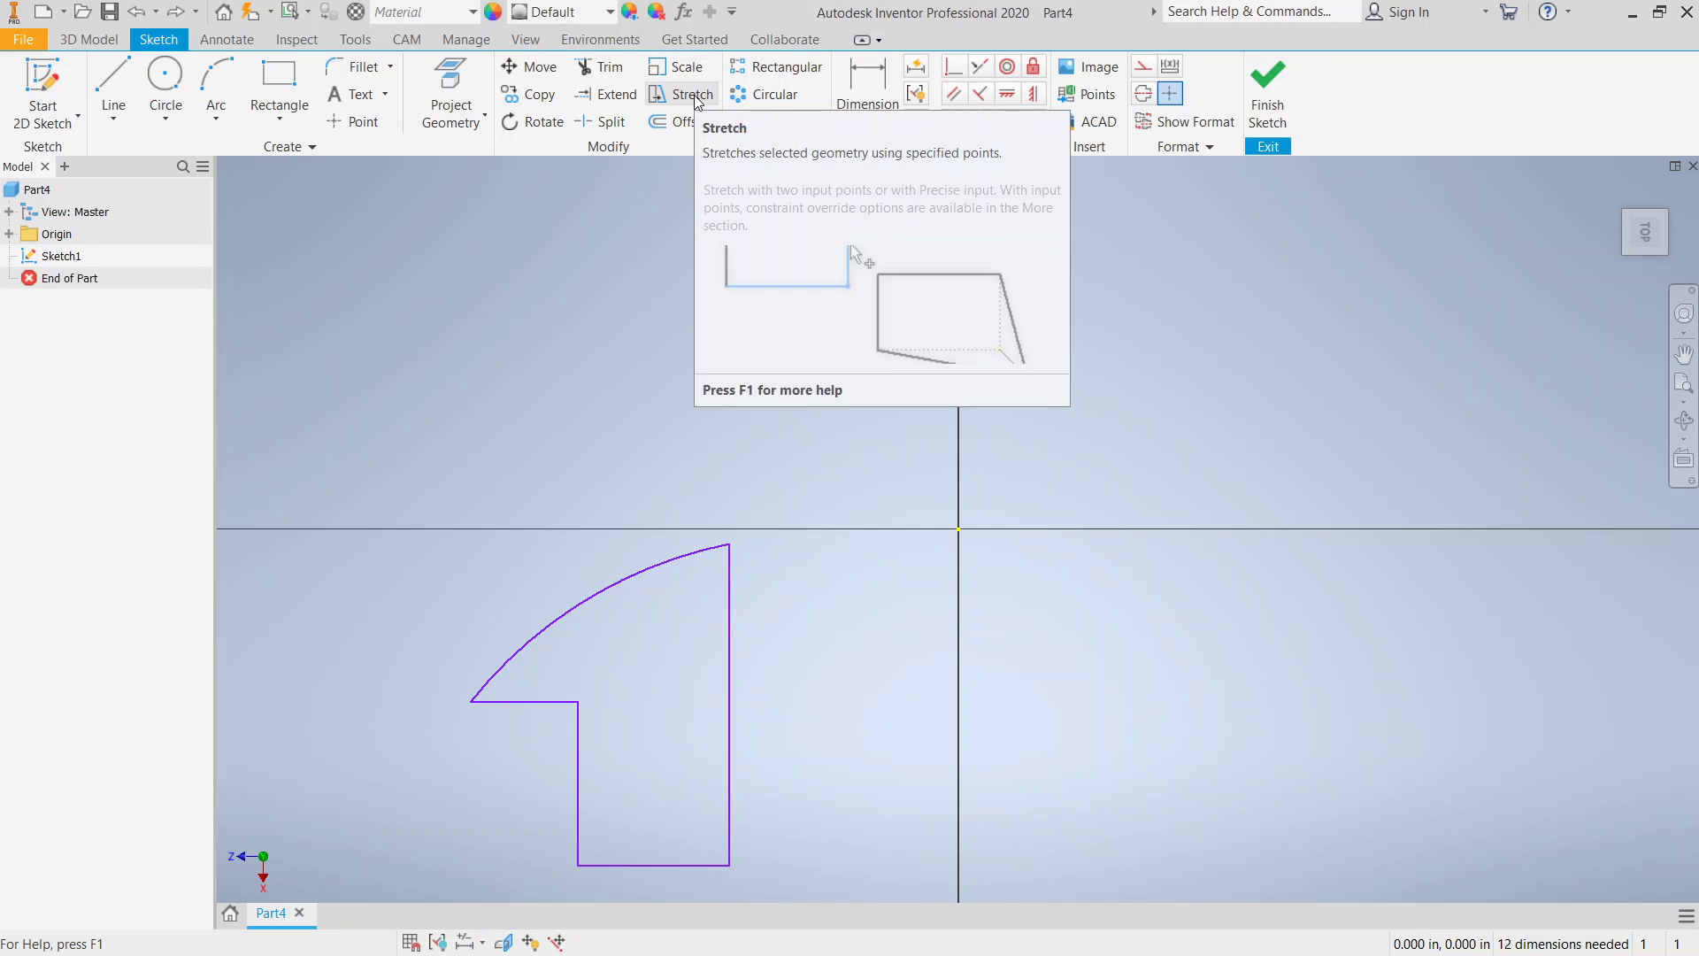
Step: Stretch the arc and right line, moving the arc's top end up and right
click(689, 105)
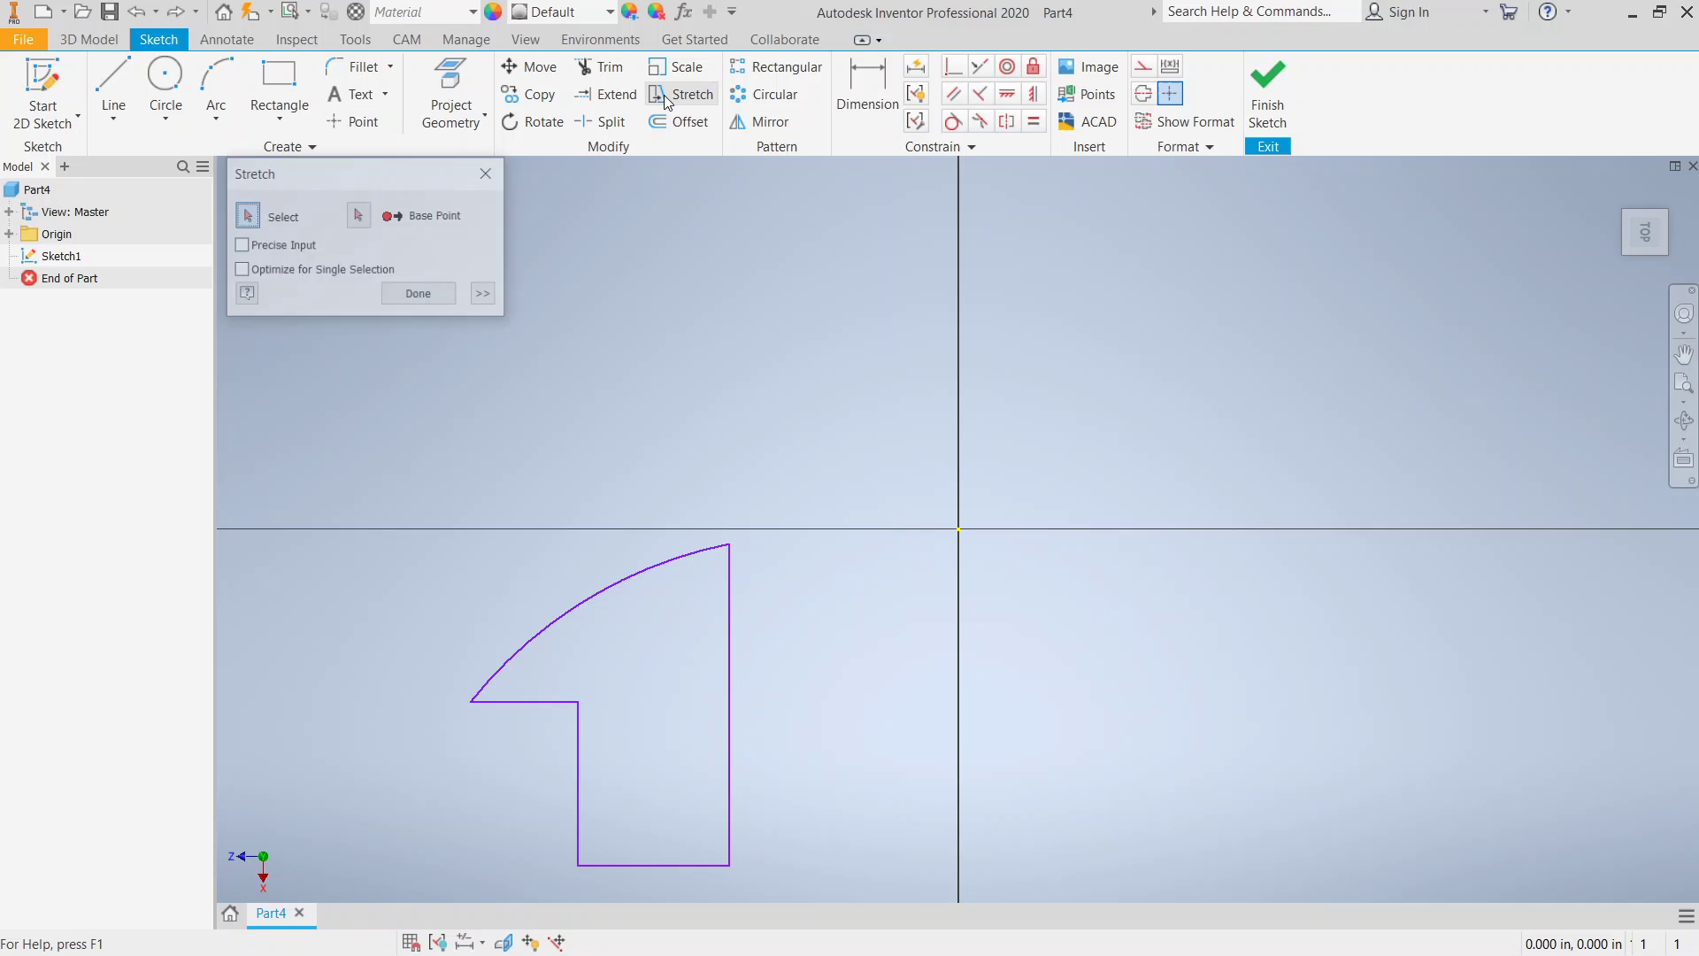
click(654, 573)
click(729, 604)
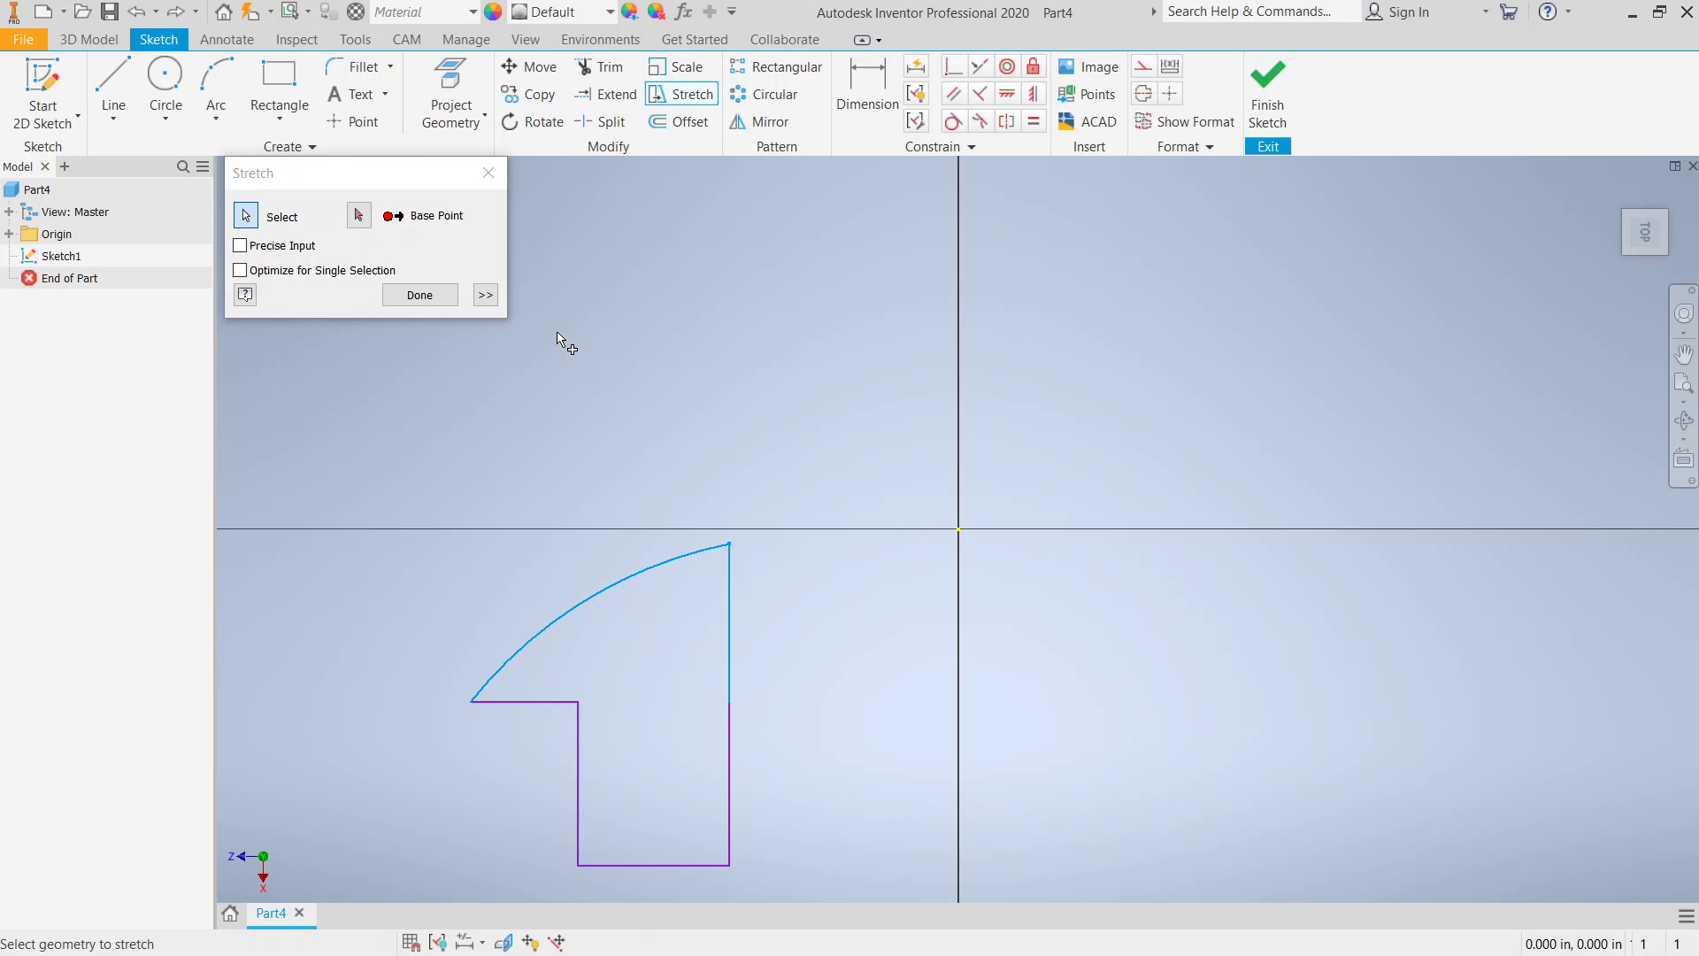
click(358, 215)
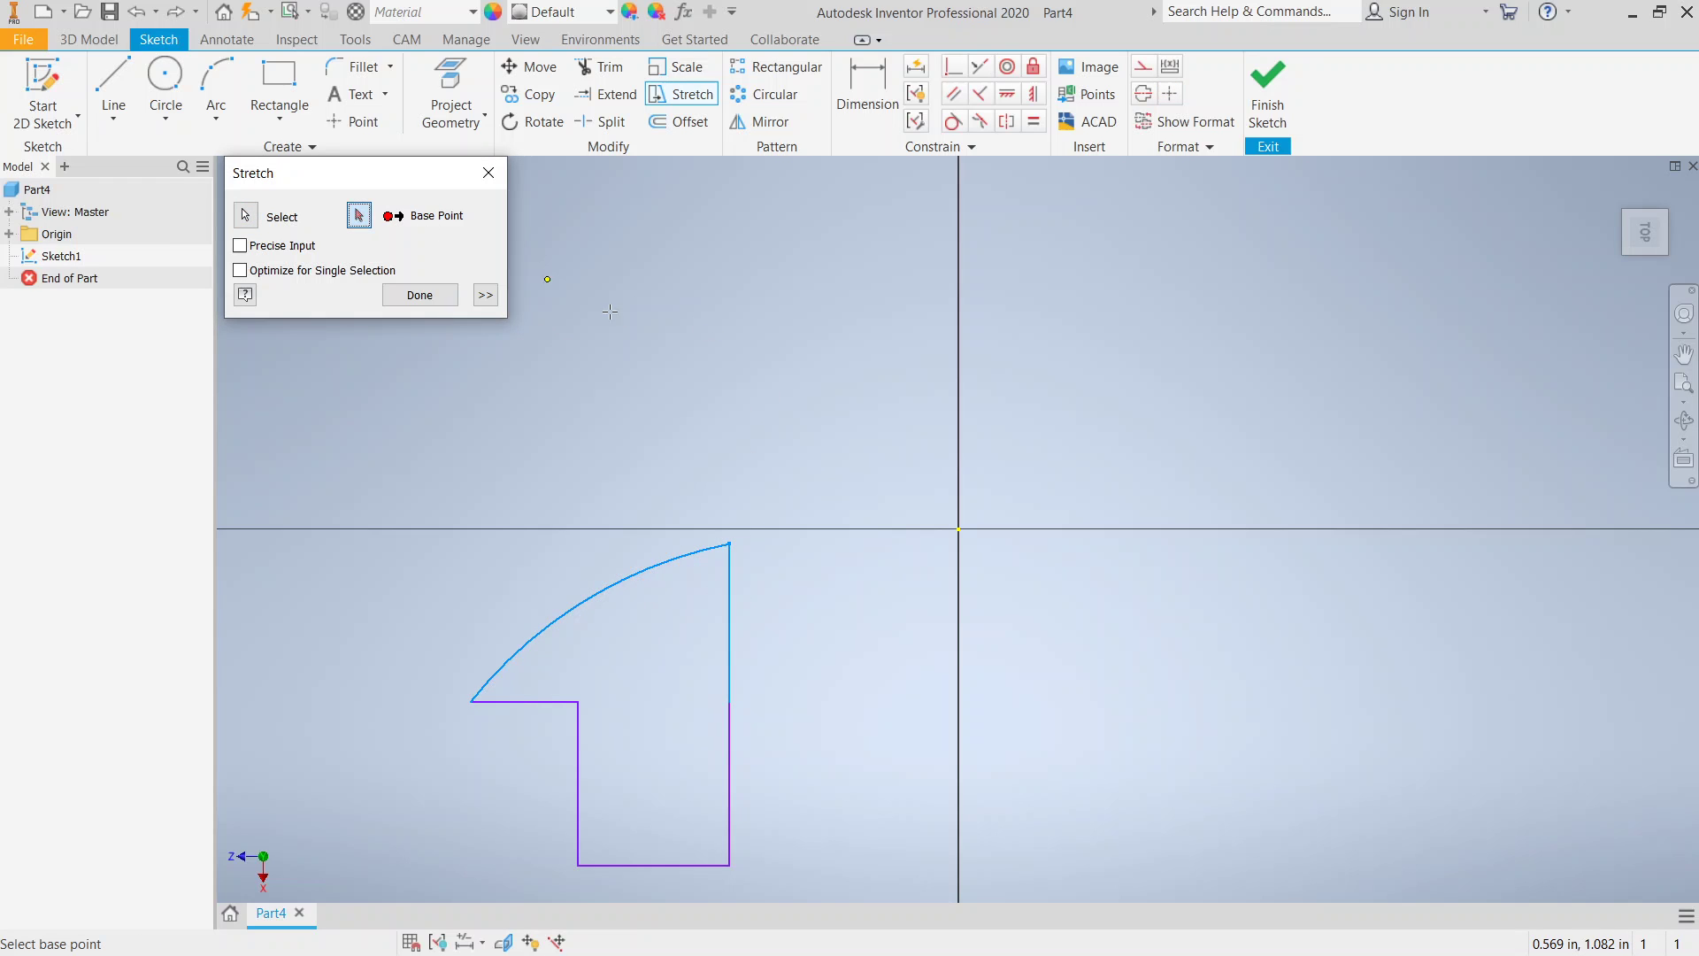
click(733, 542)
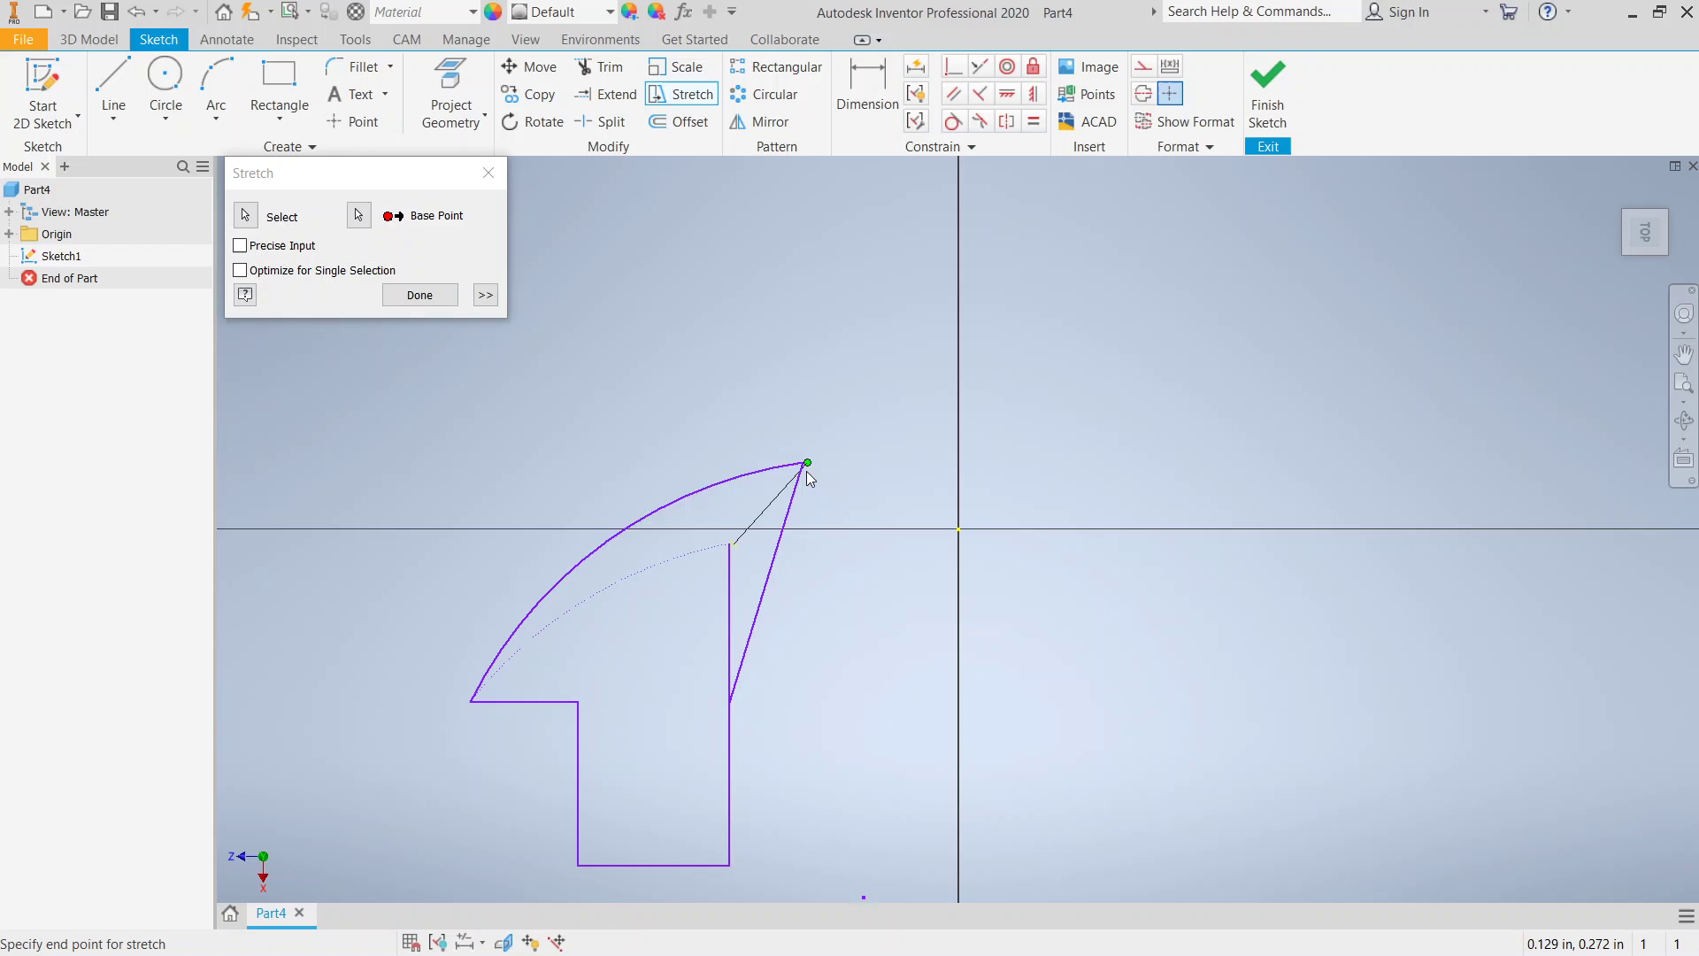
click(806, 471)
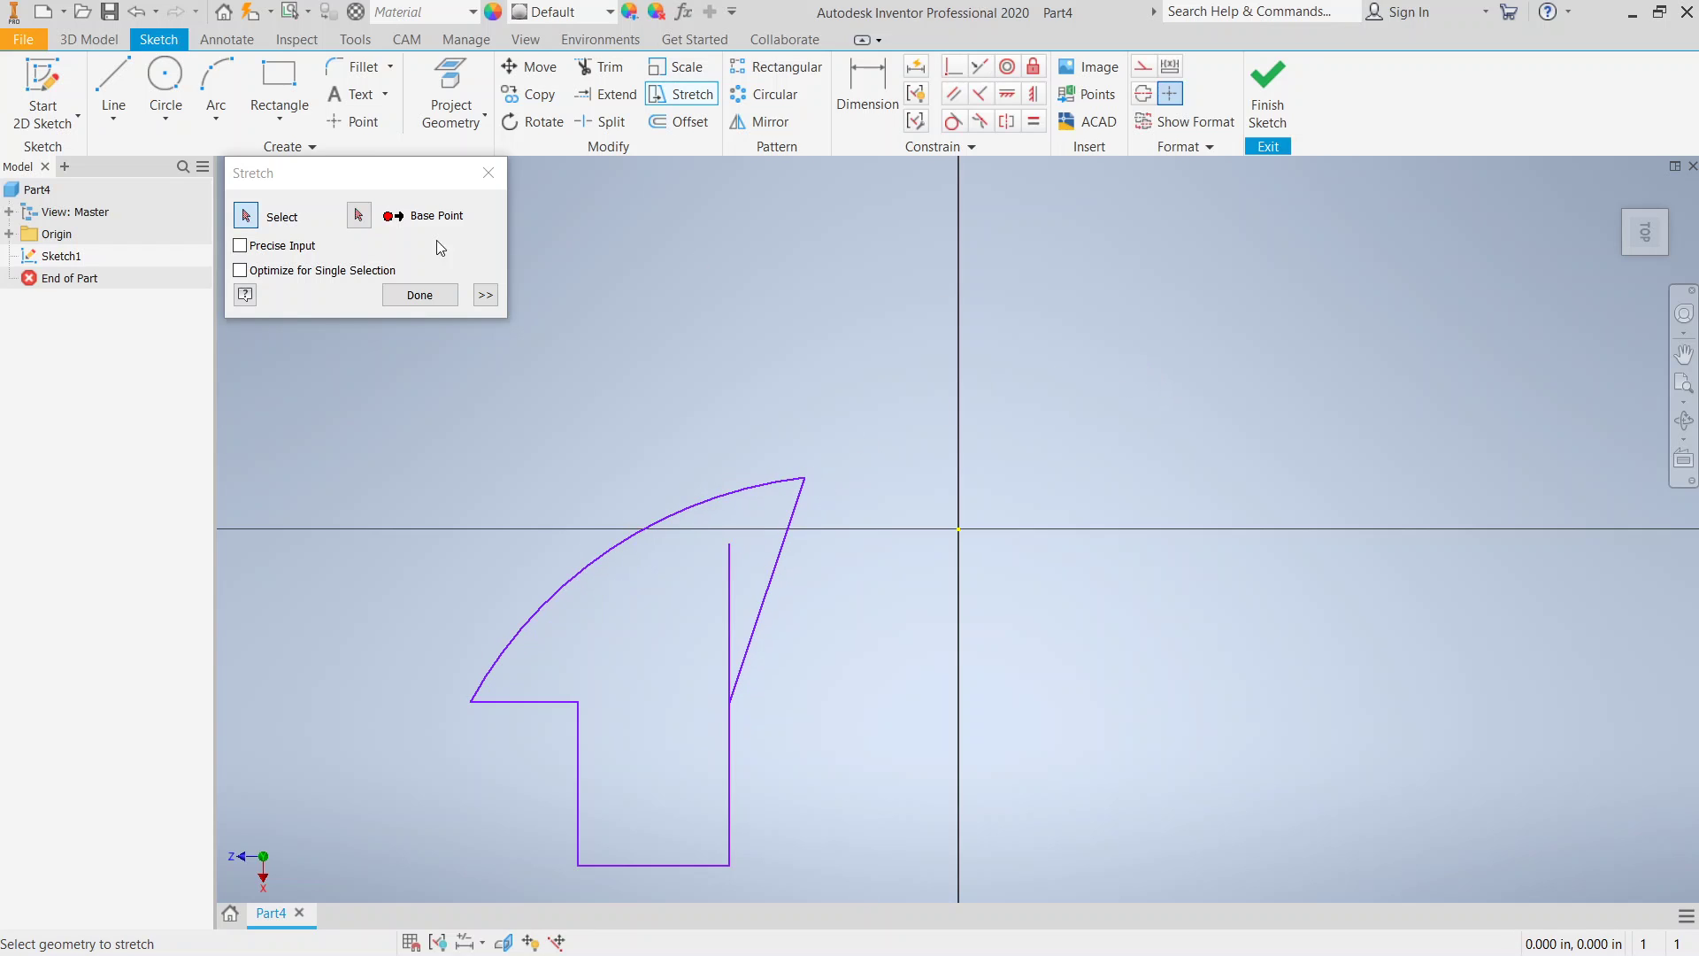
click(445, 299)
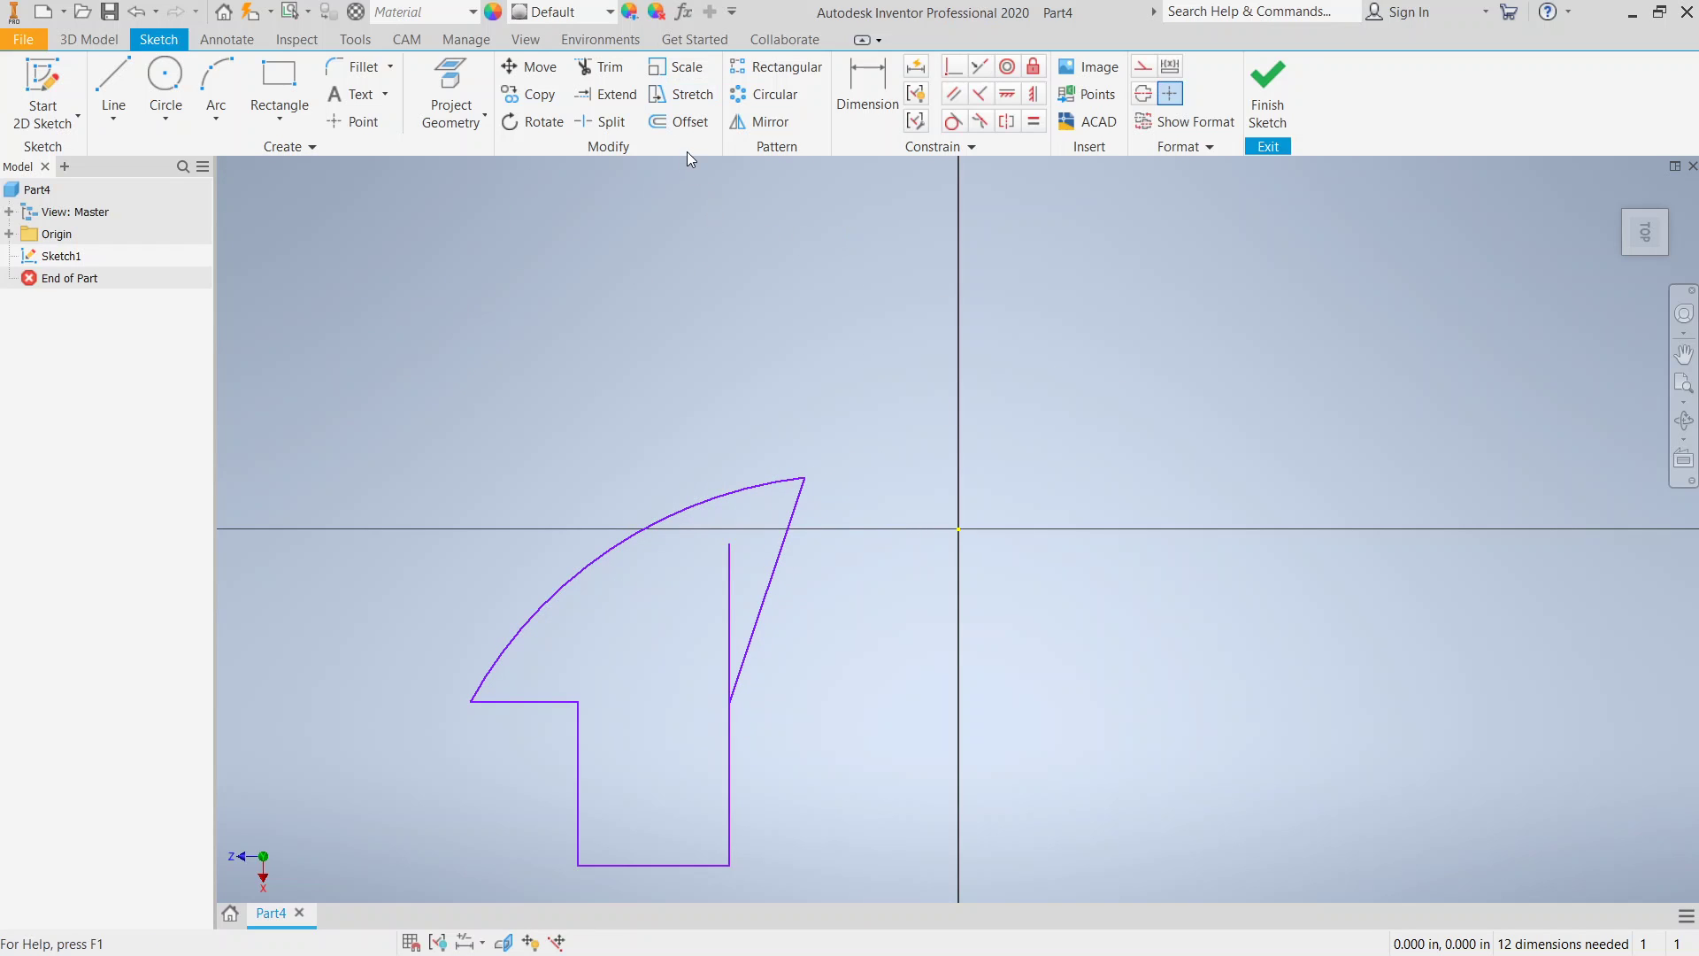
Step: Apply Trim to the short vertical stub above the slanted edge
click(597, 69)
click(729, 557)
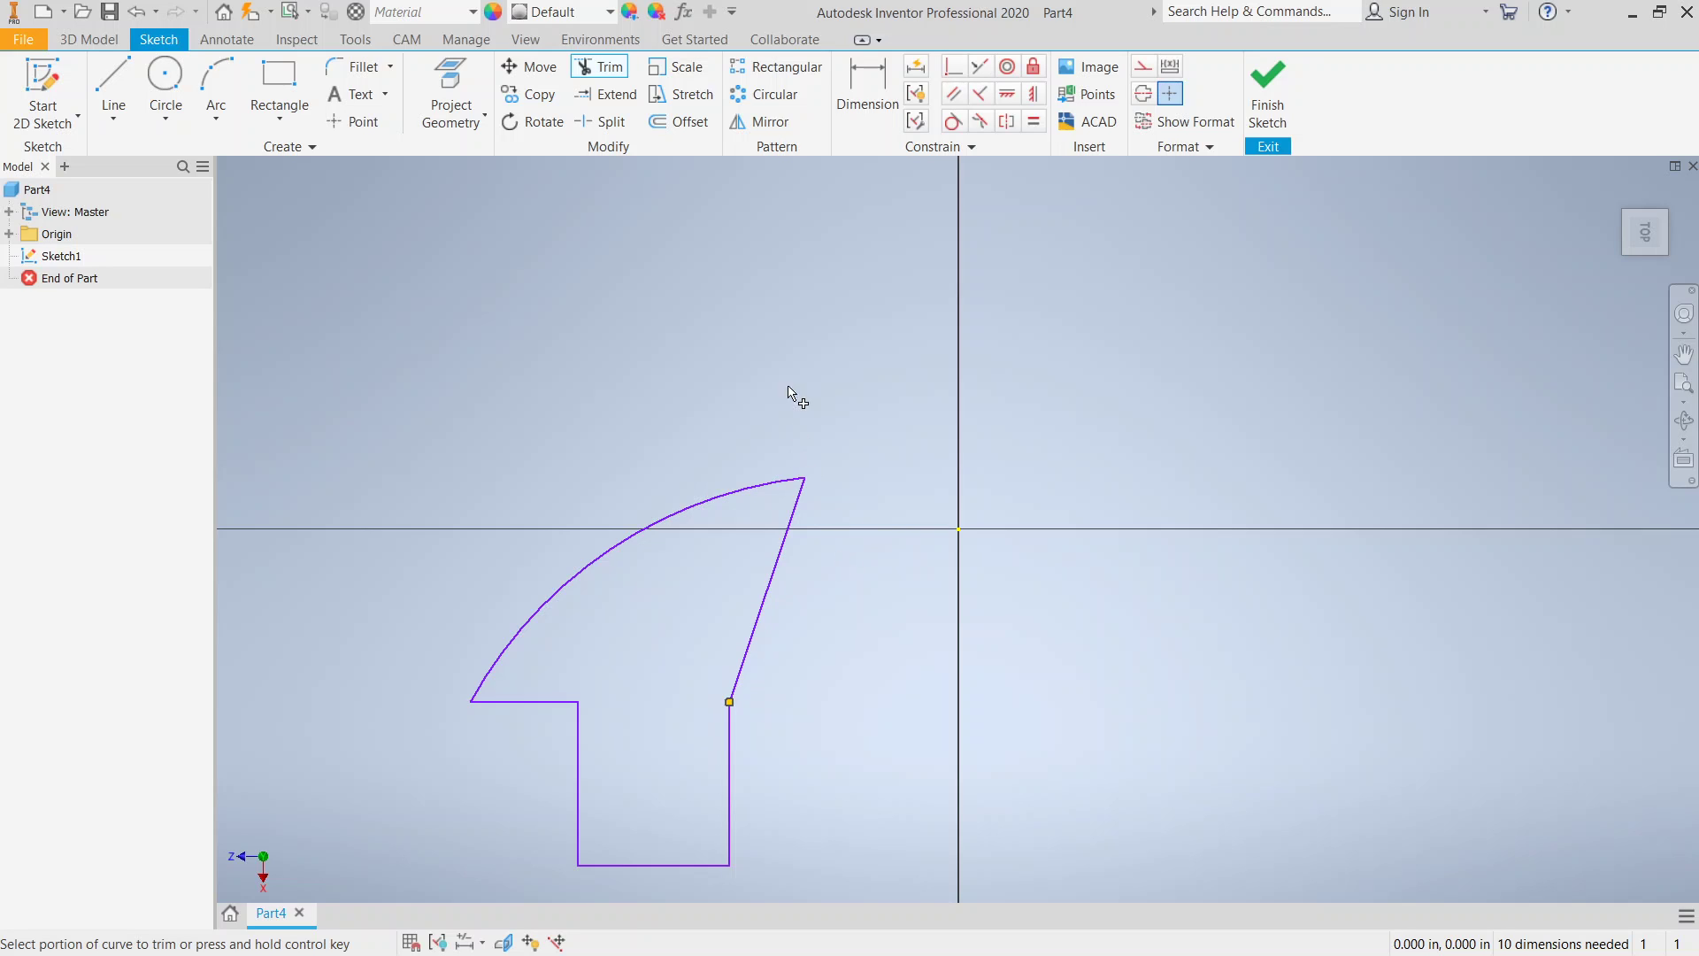
Step: Offset the slanted outline into a parallel copy forming a uniform wall
click(679, 120)
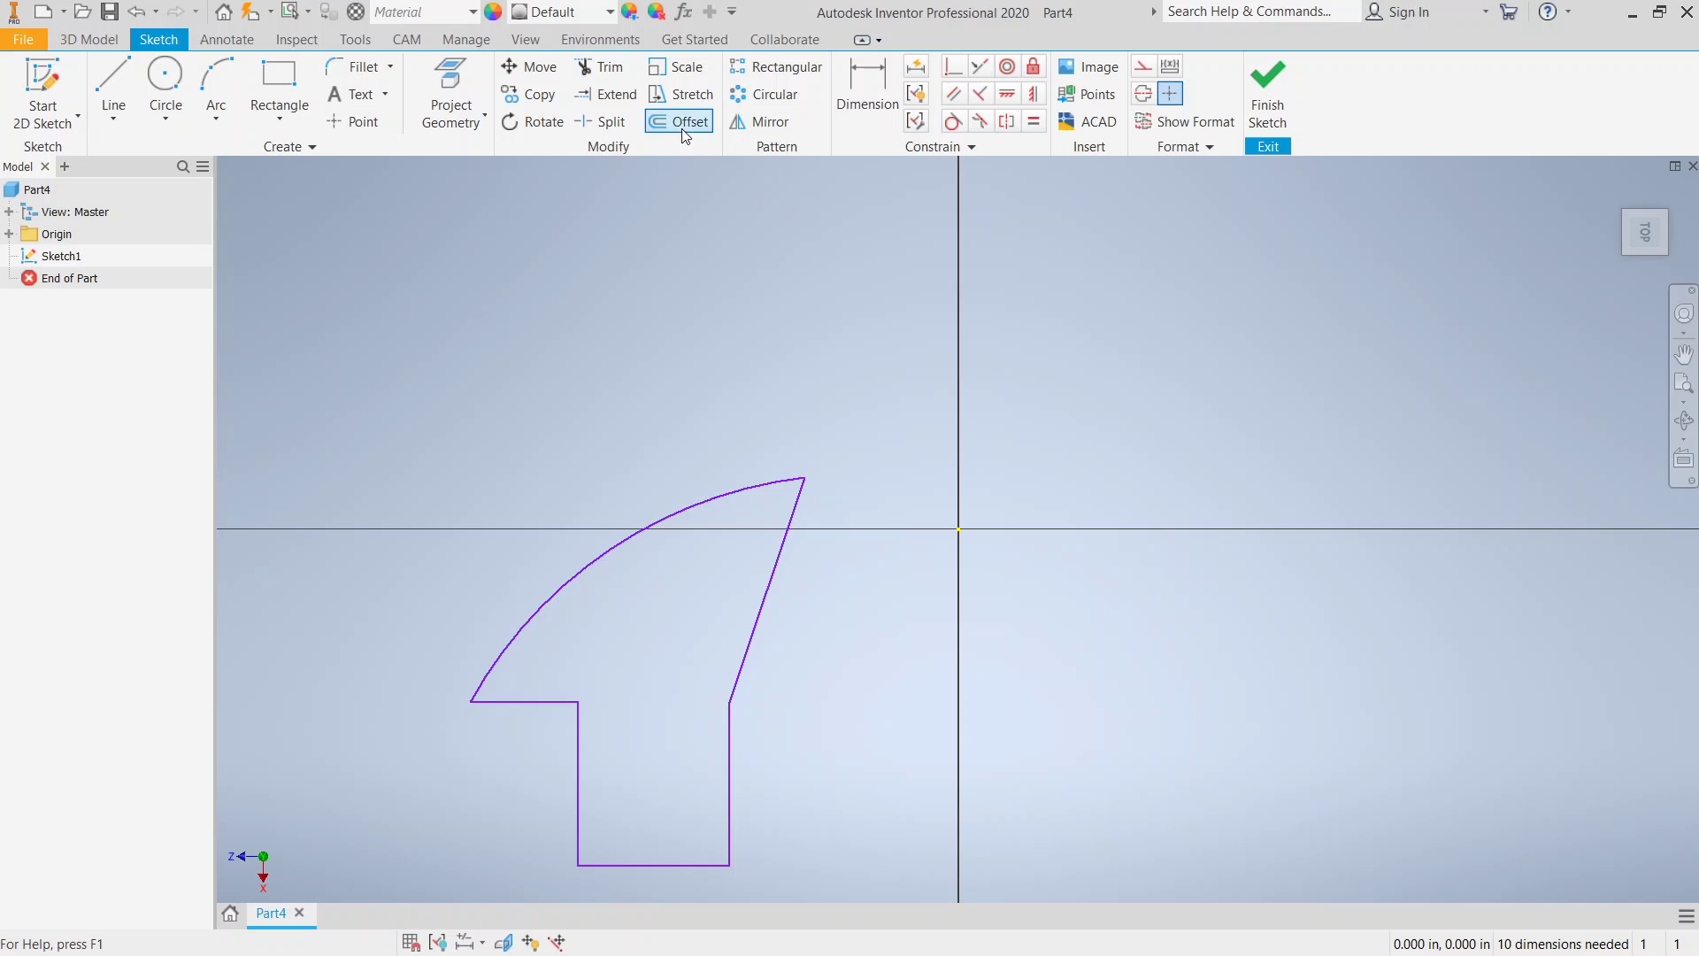
click(685, 518)
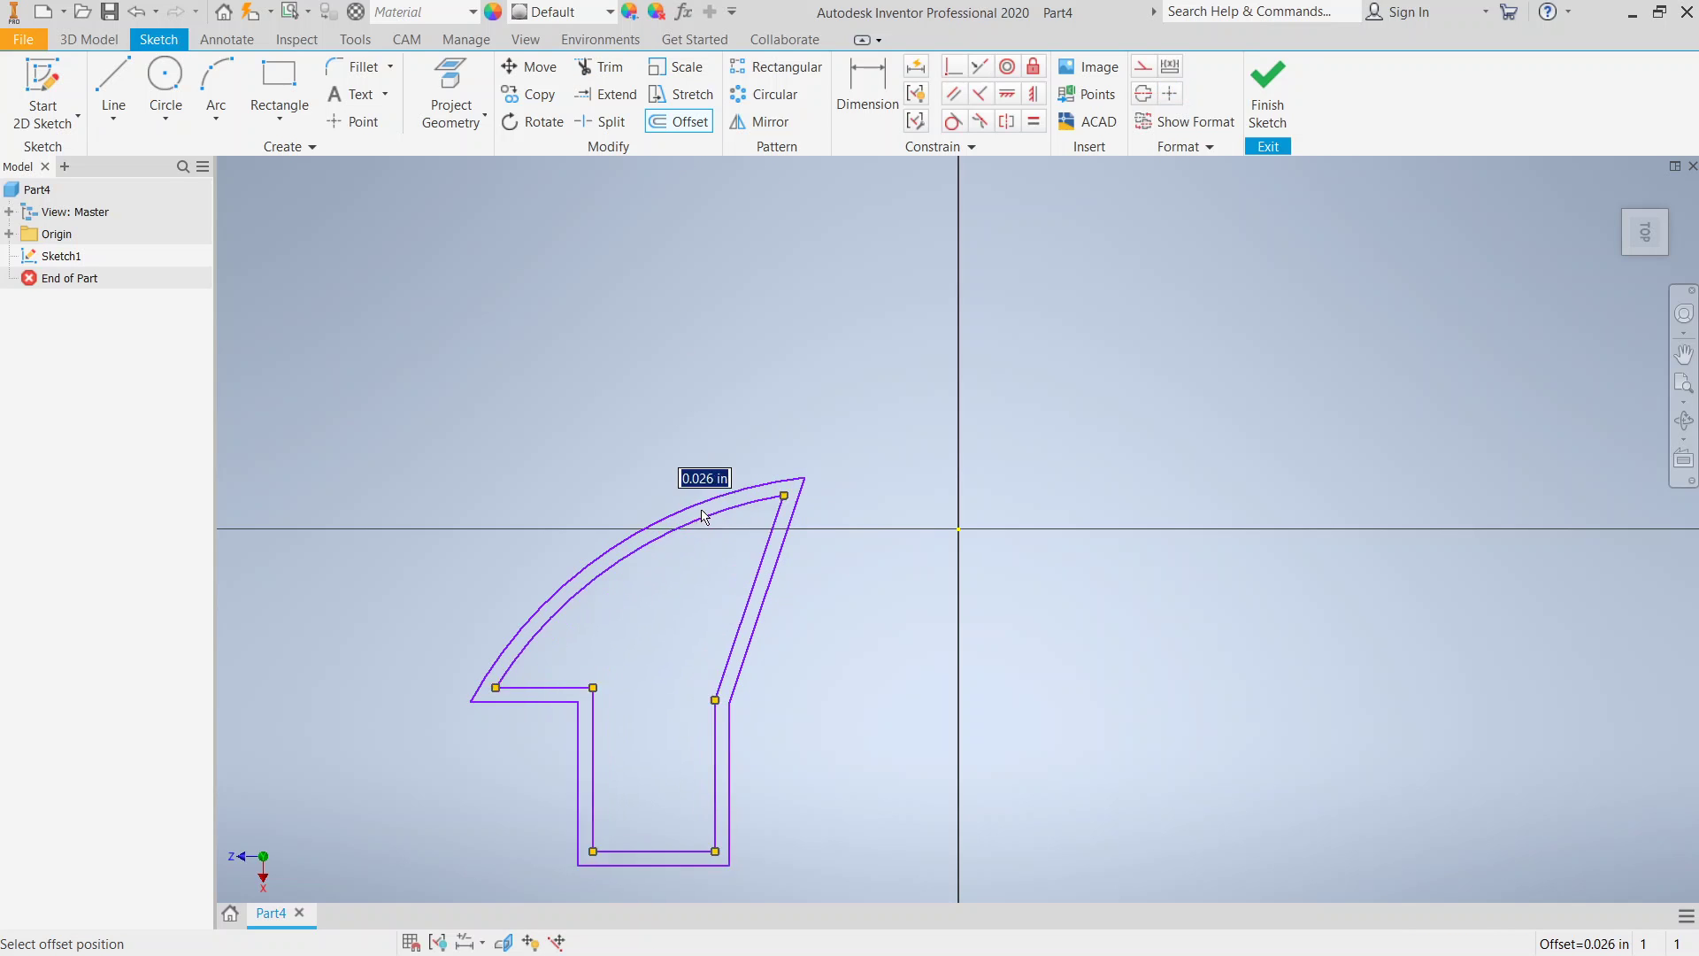
click(725, 463)
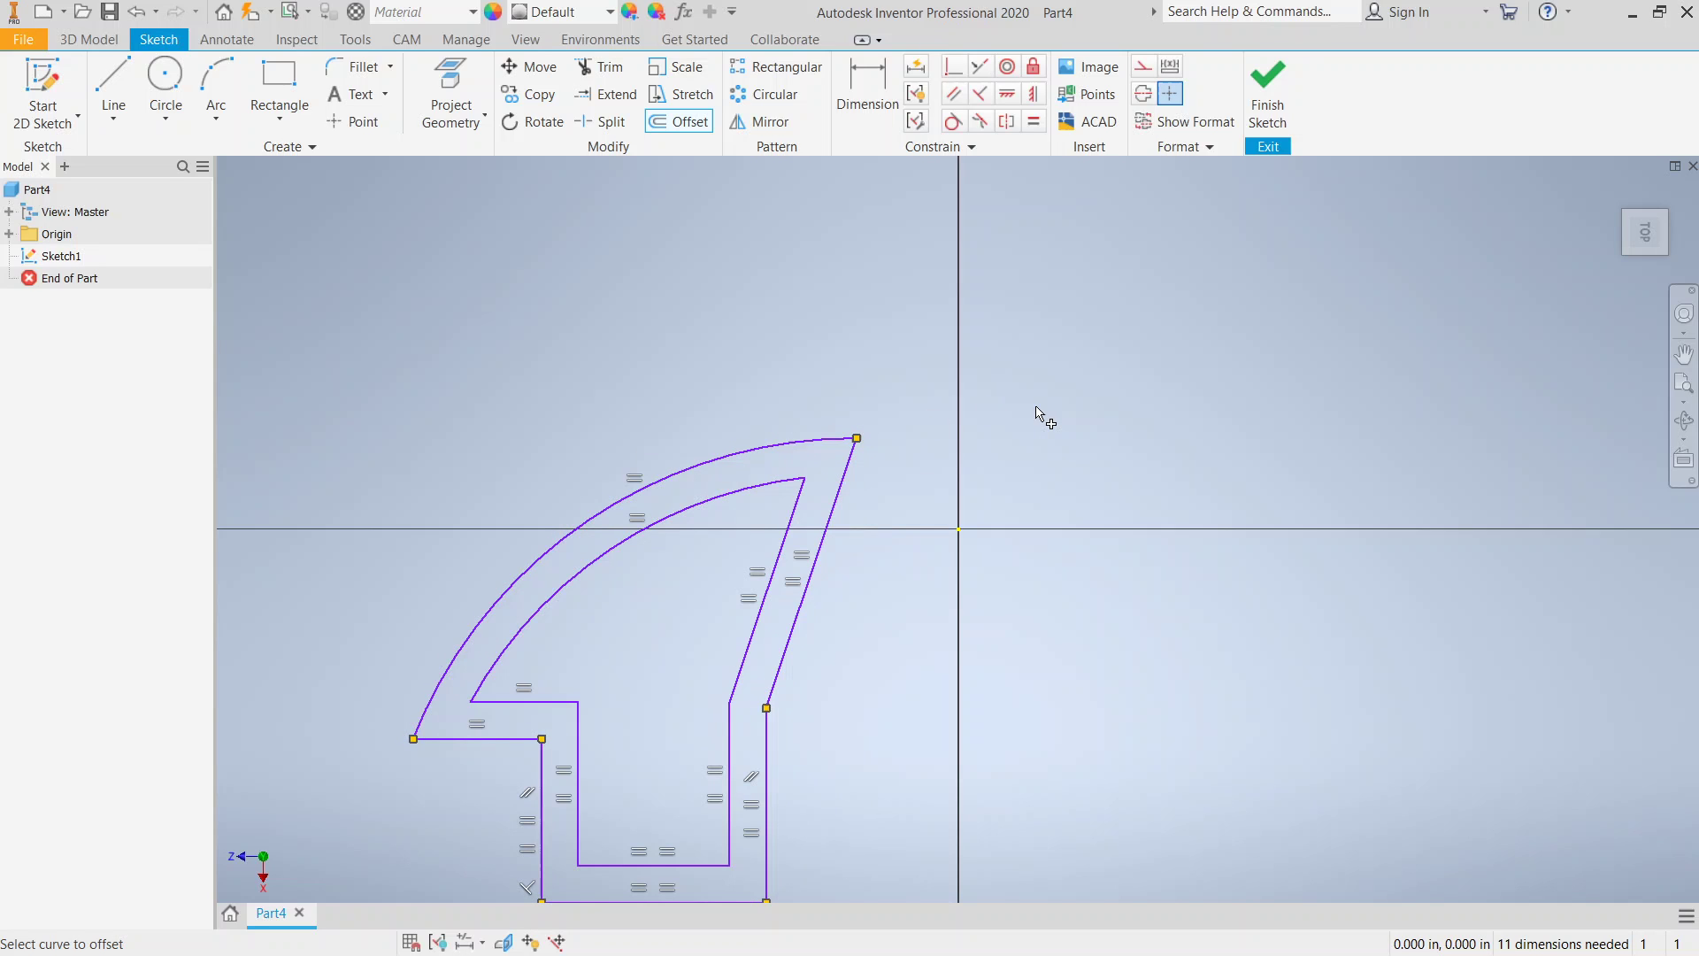
middle_drag(910, 569, 994, 342)
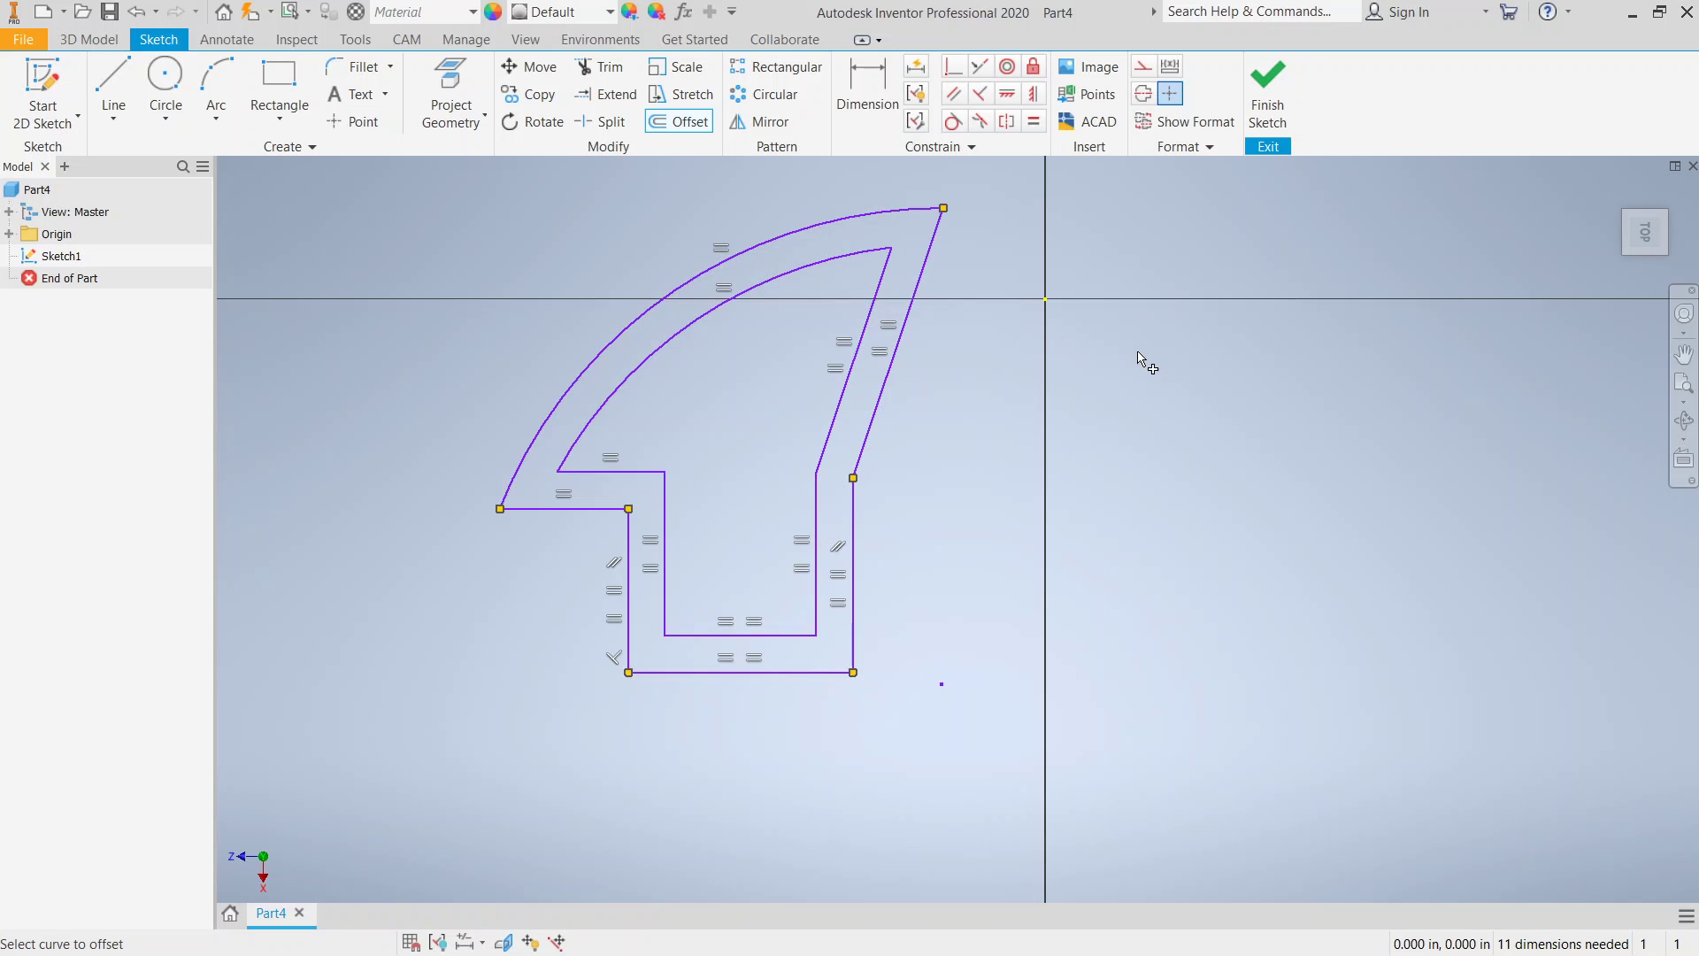
Step: Draw a tall rectangle and a wide rectangle crossing it, right of the origin
click(114, 83)
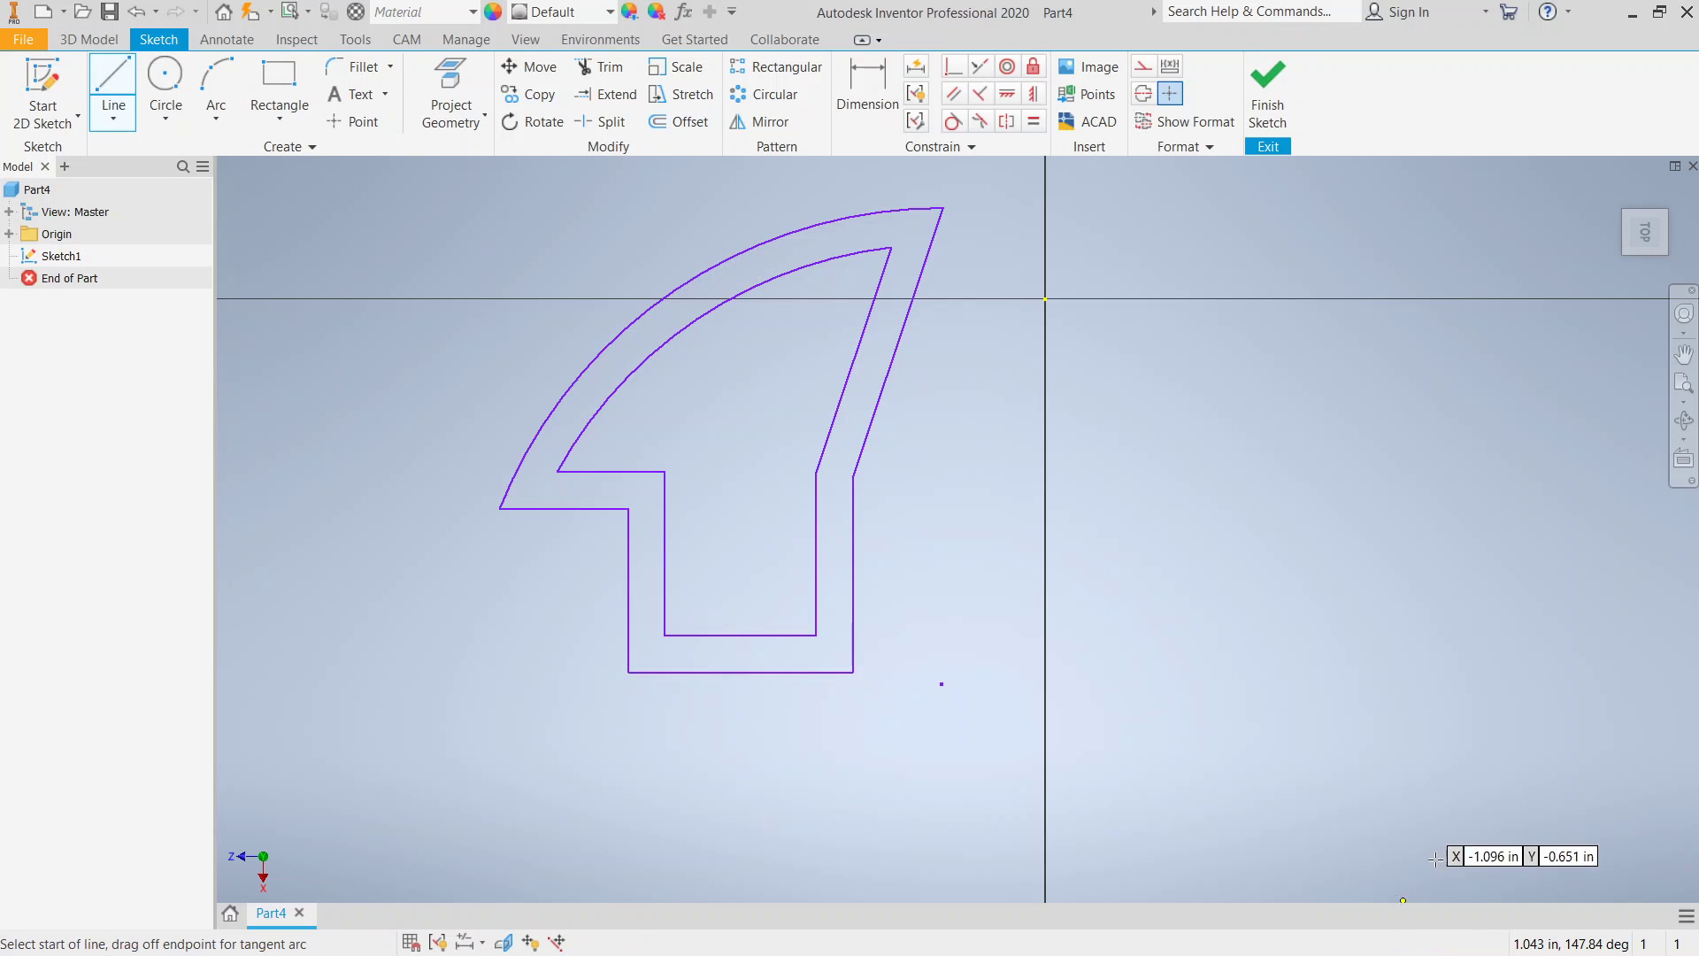
click(280, 82)
click(1219, 692)
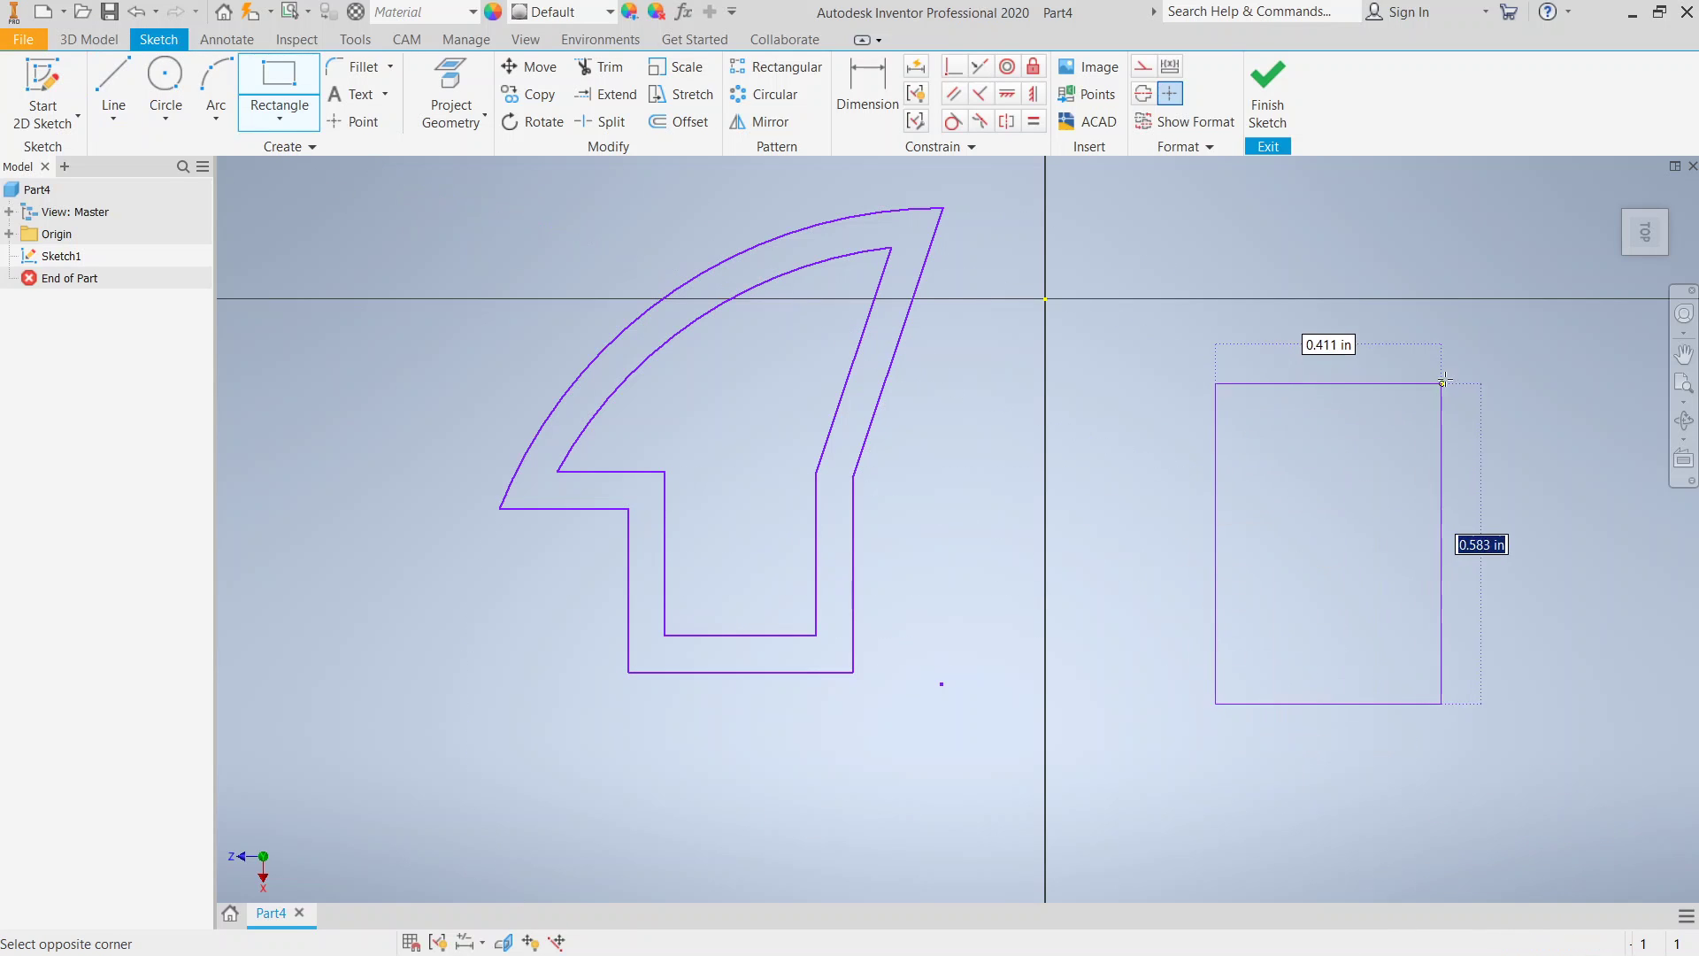
click(1417, 319)
click(1085, 428)
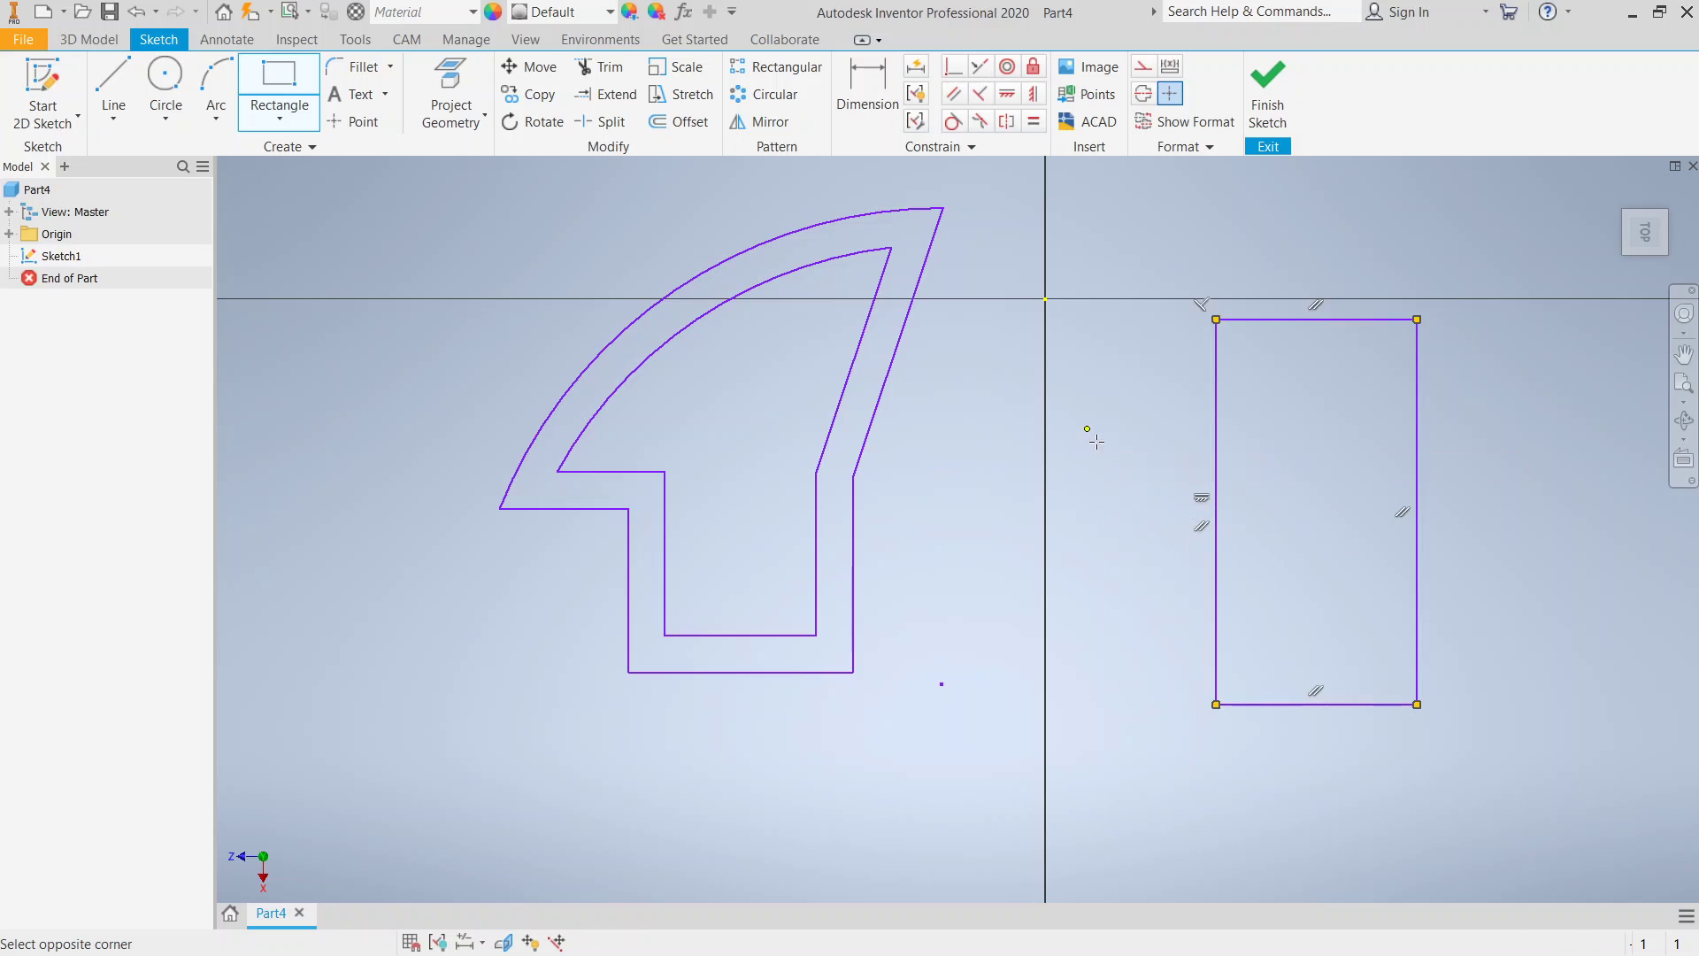
click(1485, 558)
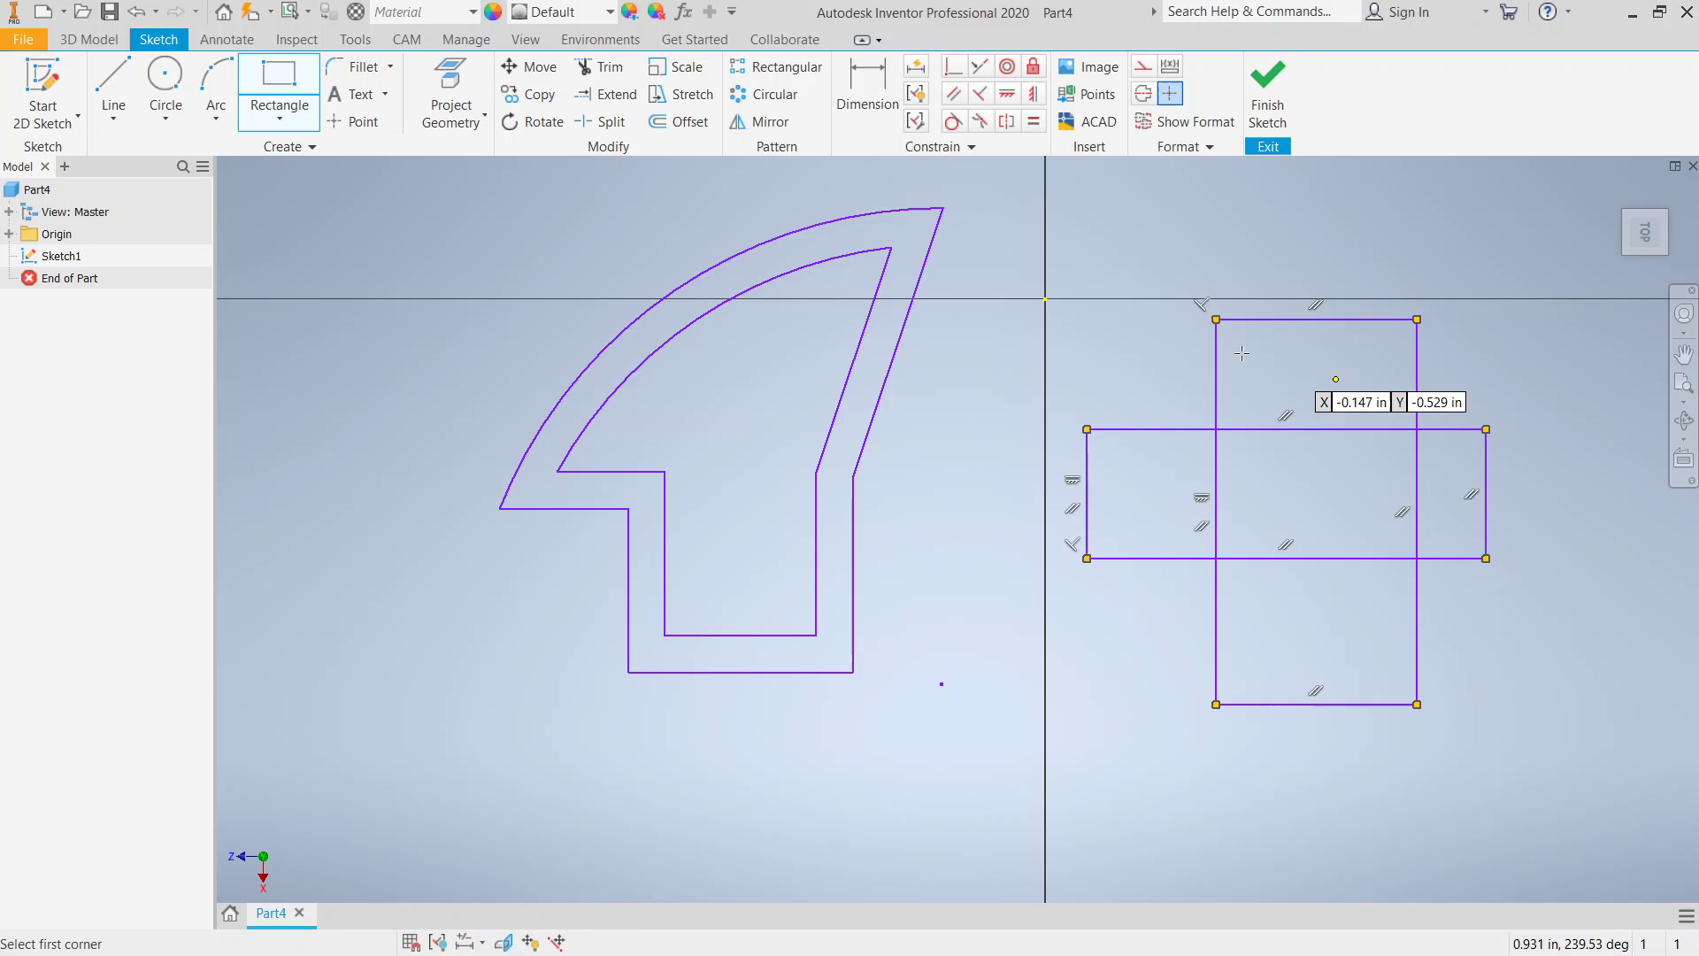
right_click(1068, 266)
click(1154, 213)
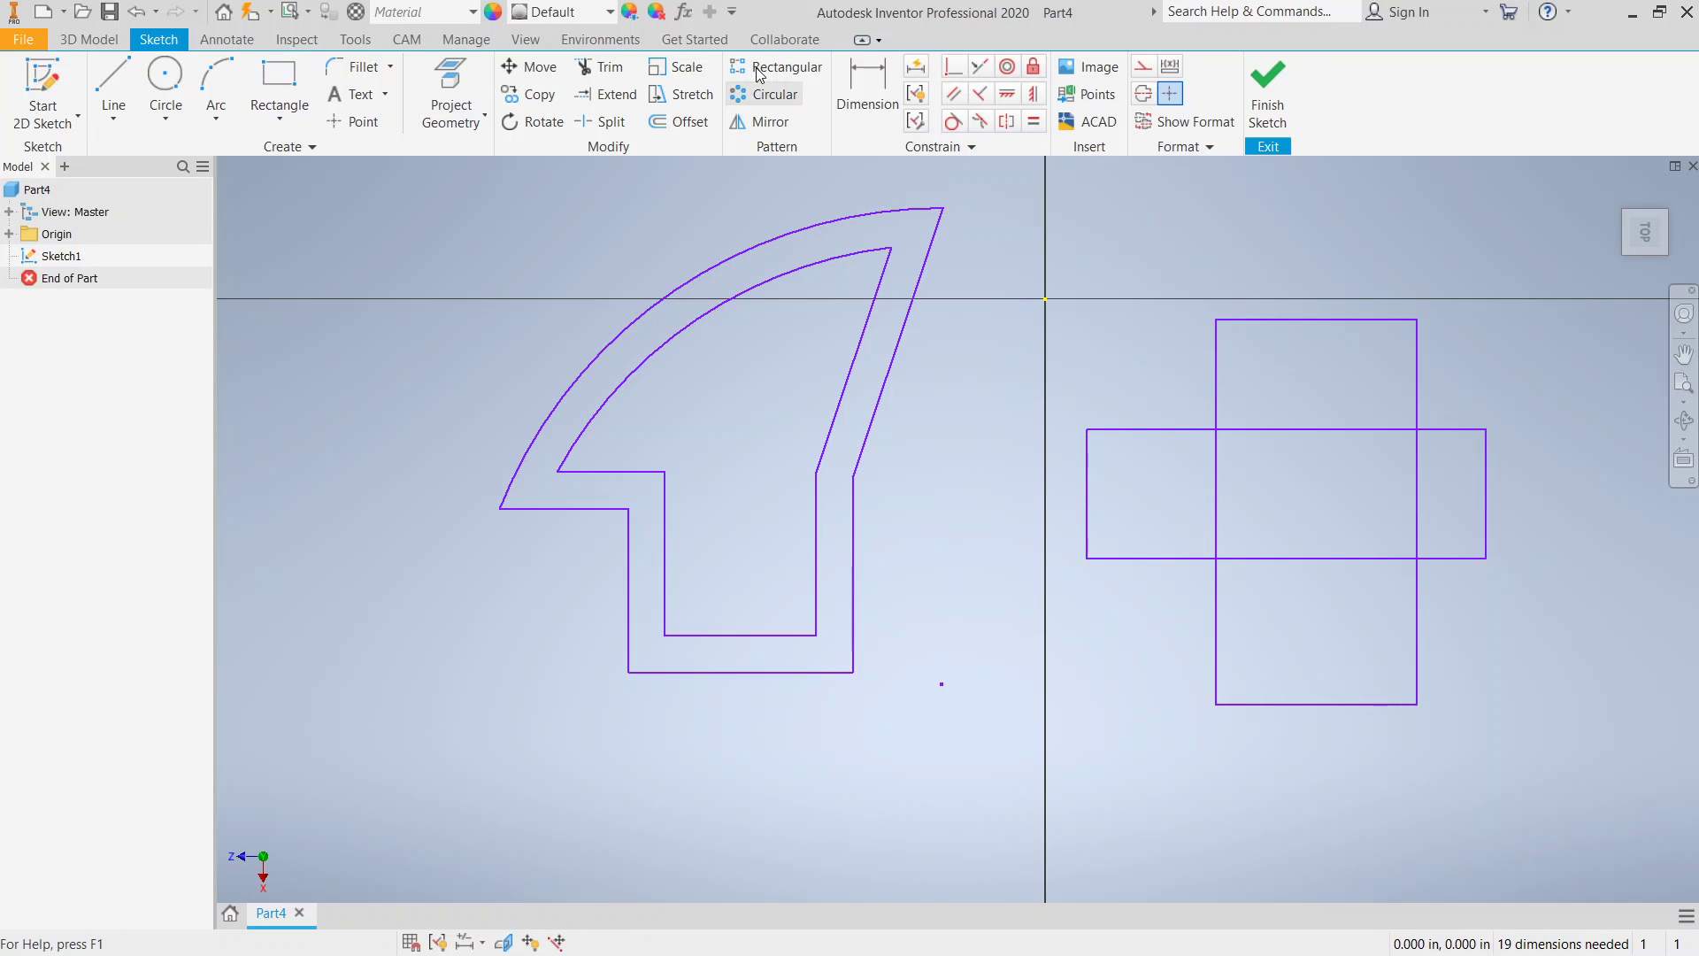
Step: Cancel Trim, select the wide rectangle's top edge, and pan to the crossed rectangles
click(600, 66)
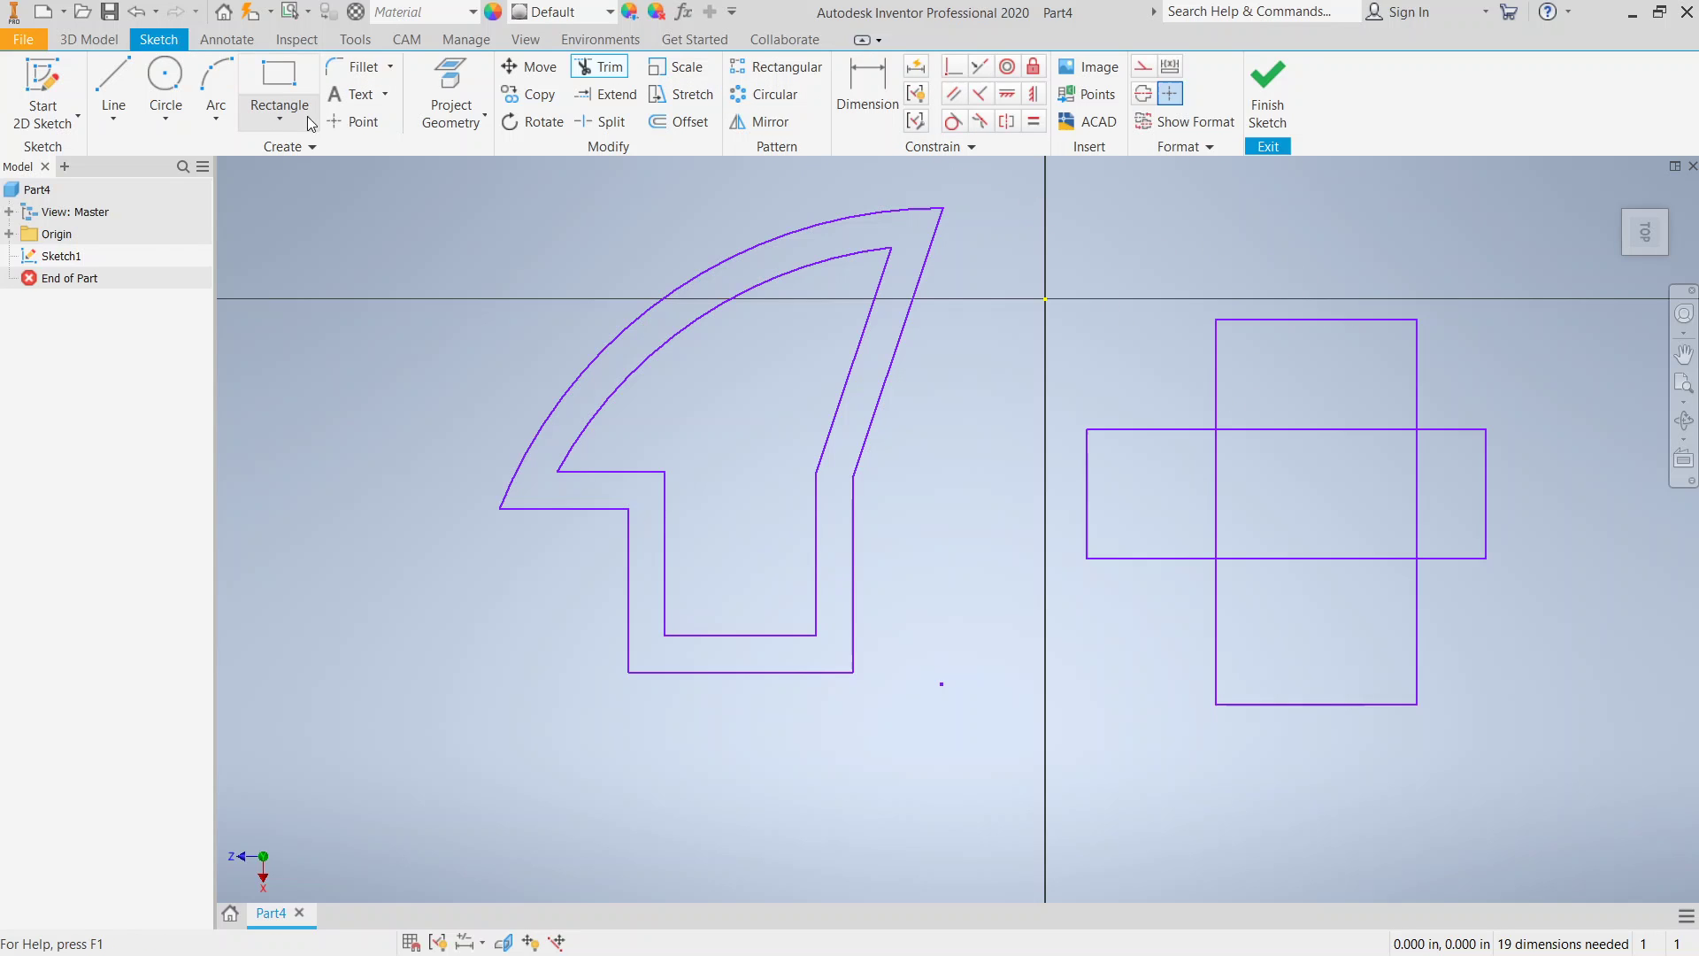
right_click(361, 261)
click(420, 262)
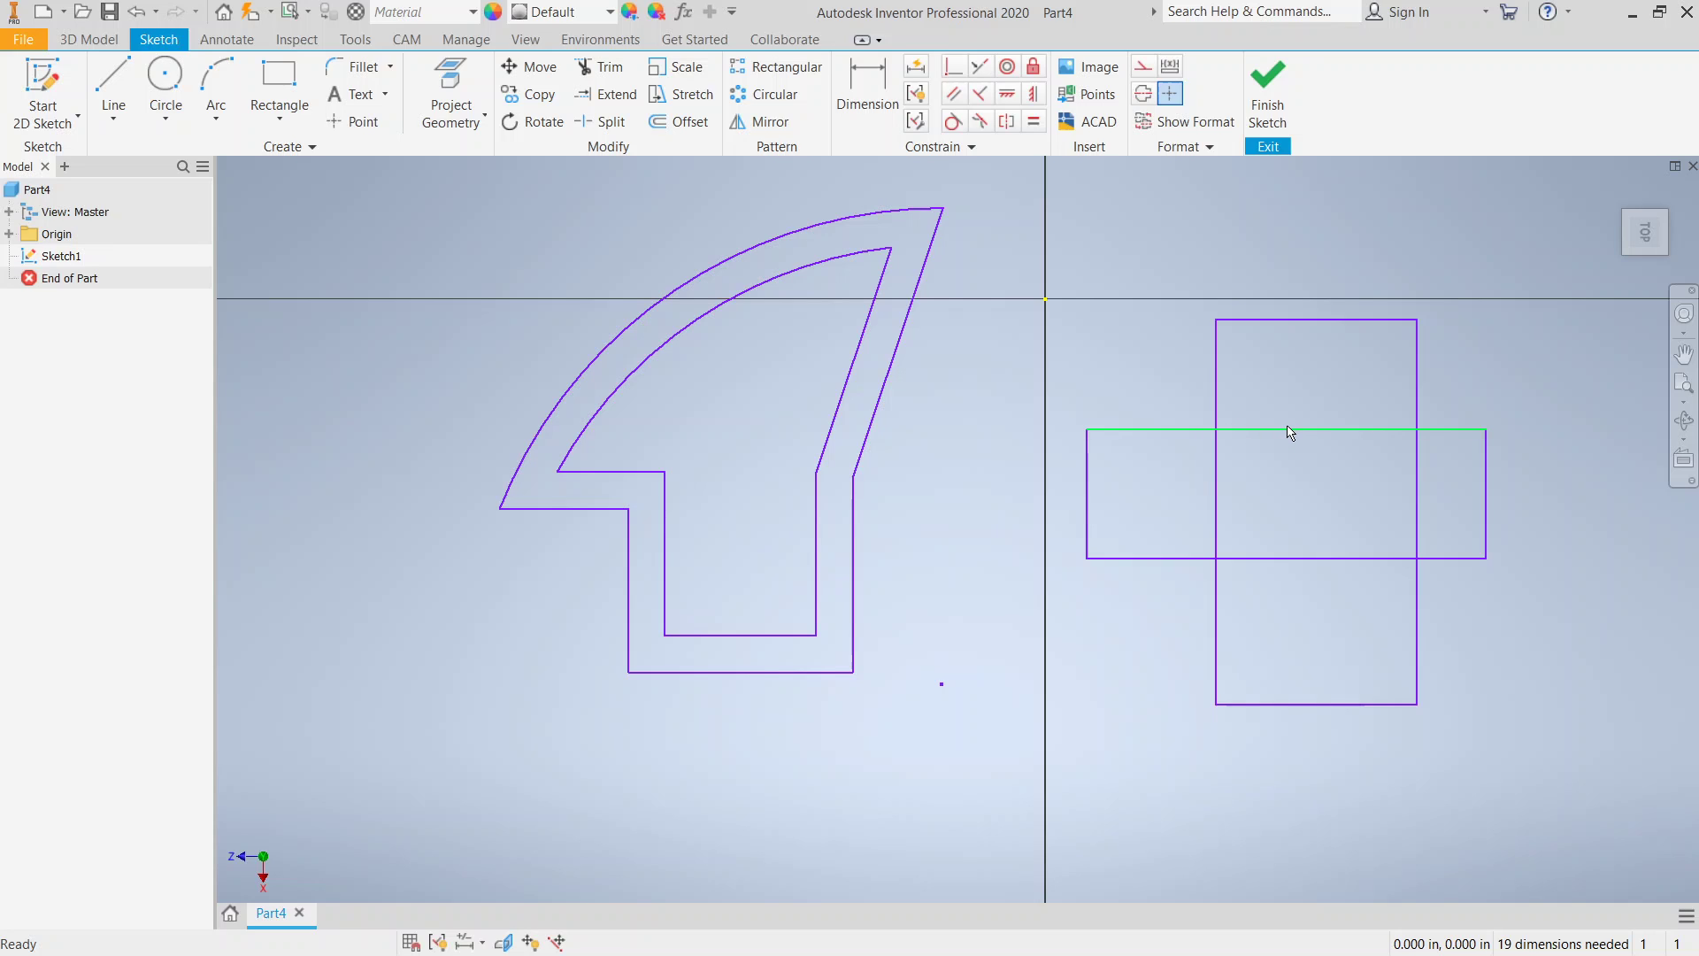
drag(1307, 430, 1307, 433)
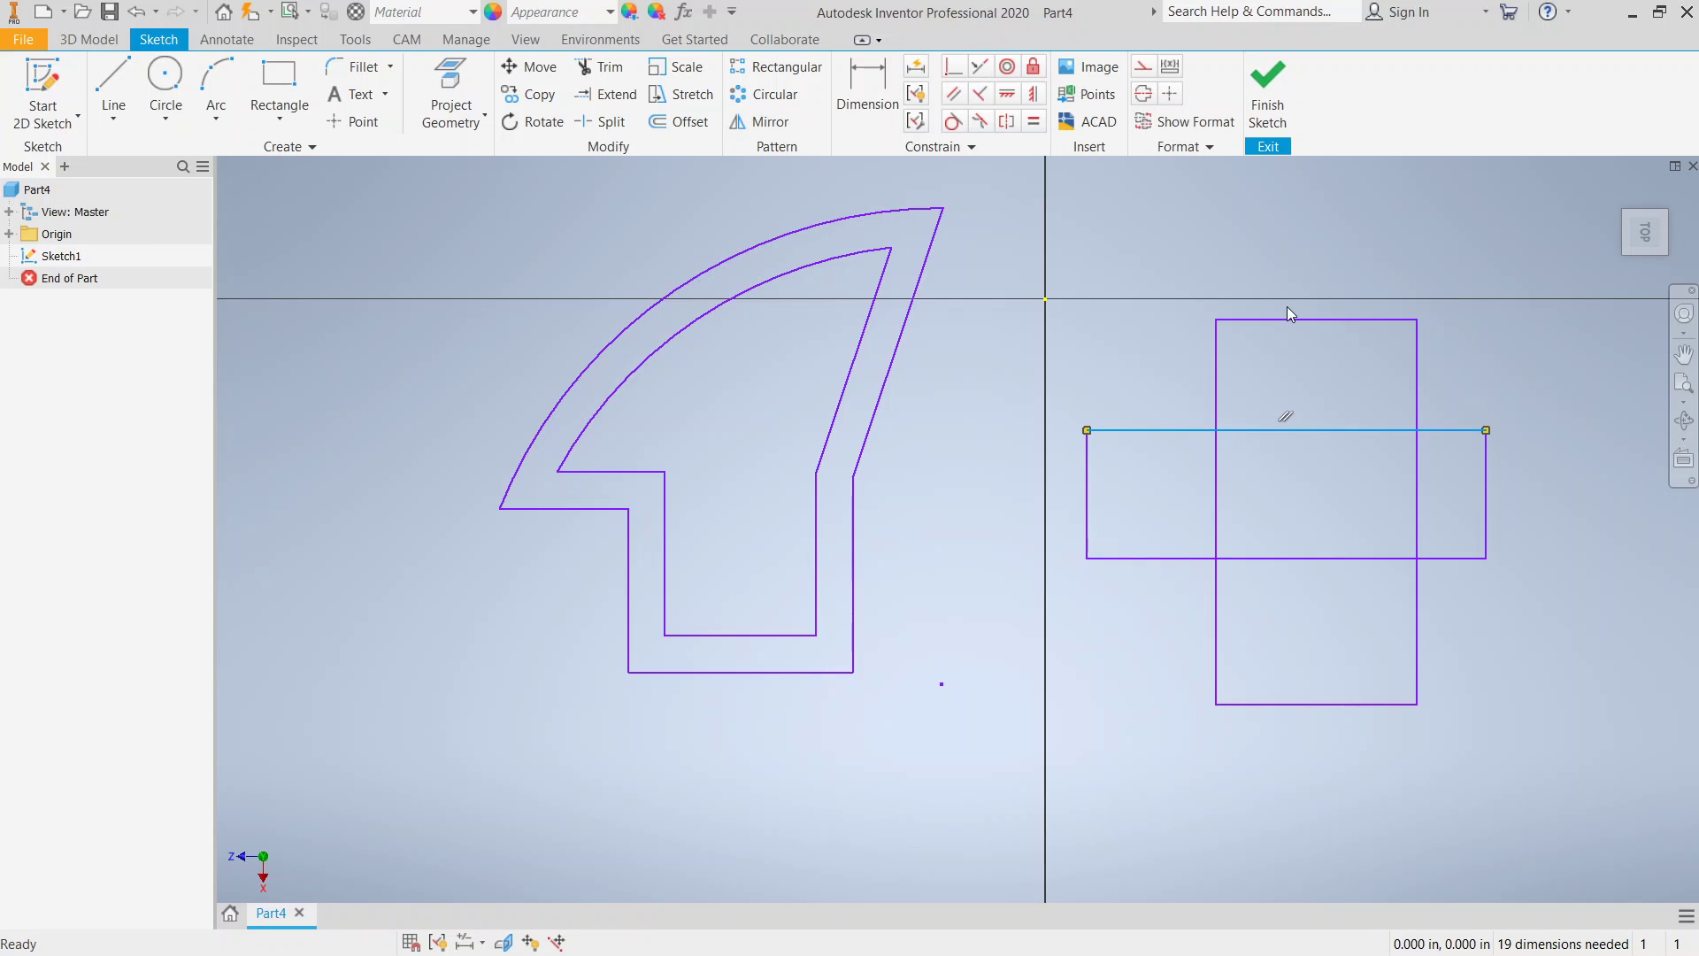
middle_drag(1547, 395, 1062, 466)
scroll(893, 508, down, 3)
scroll(892, 507, up, 1)
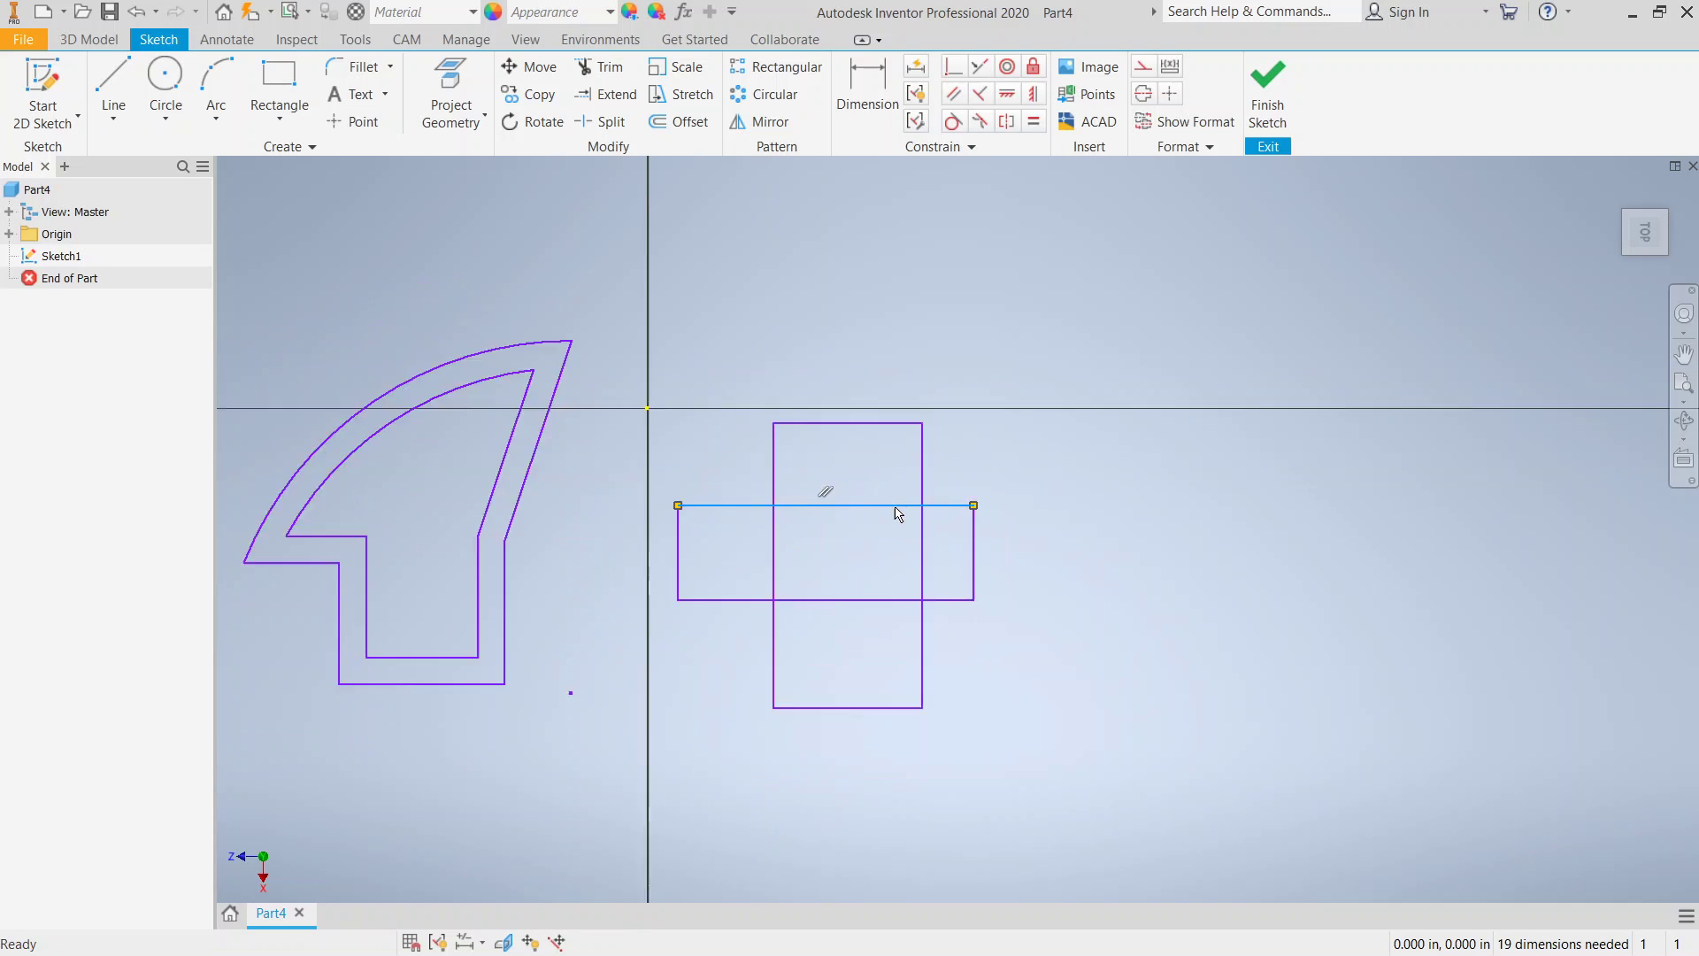
scroll(891, 510, up, 3)
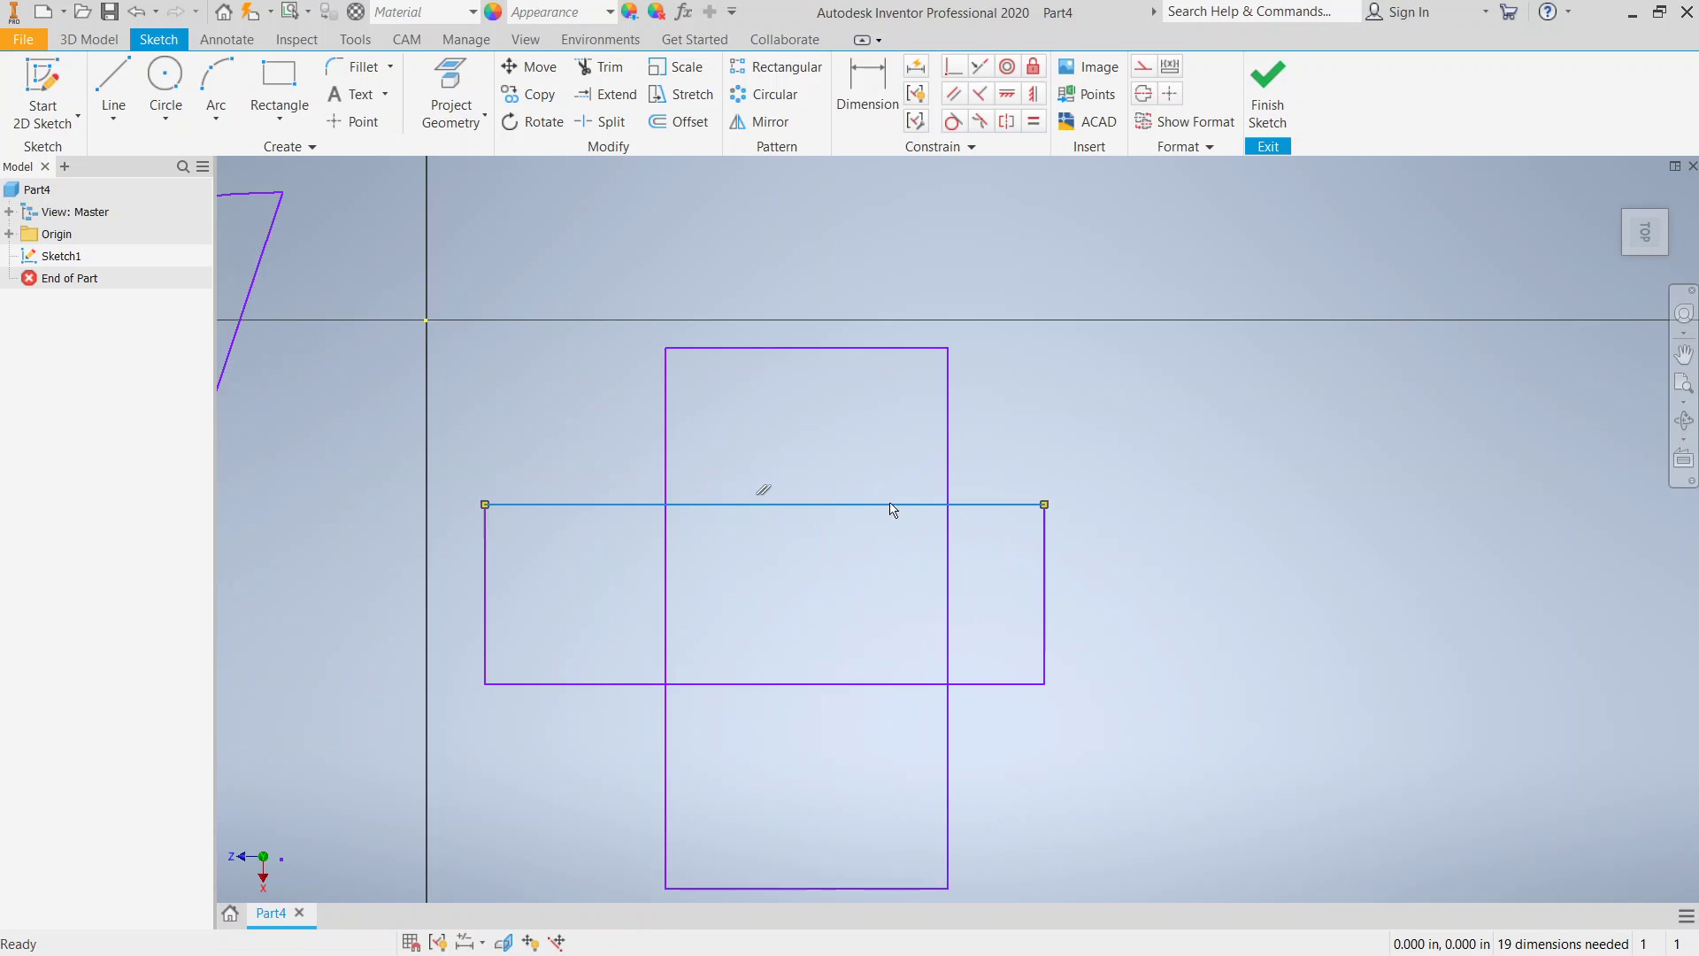
Step: Split the wide rectangle's top edge and the tall rectangle's edges where they cross
click(616, 124)
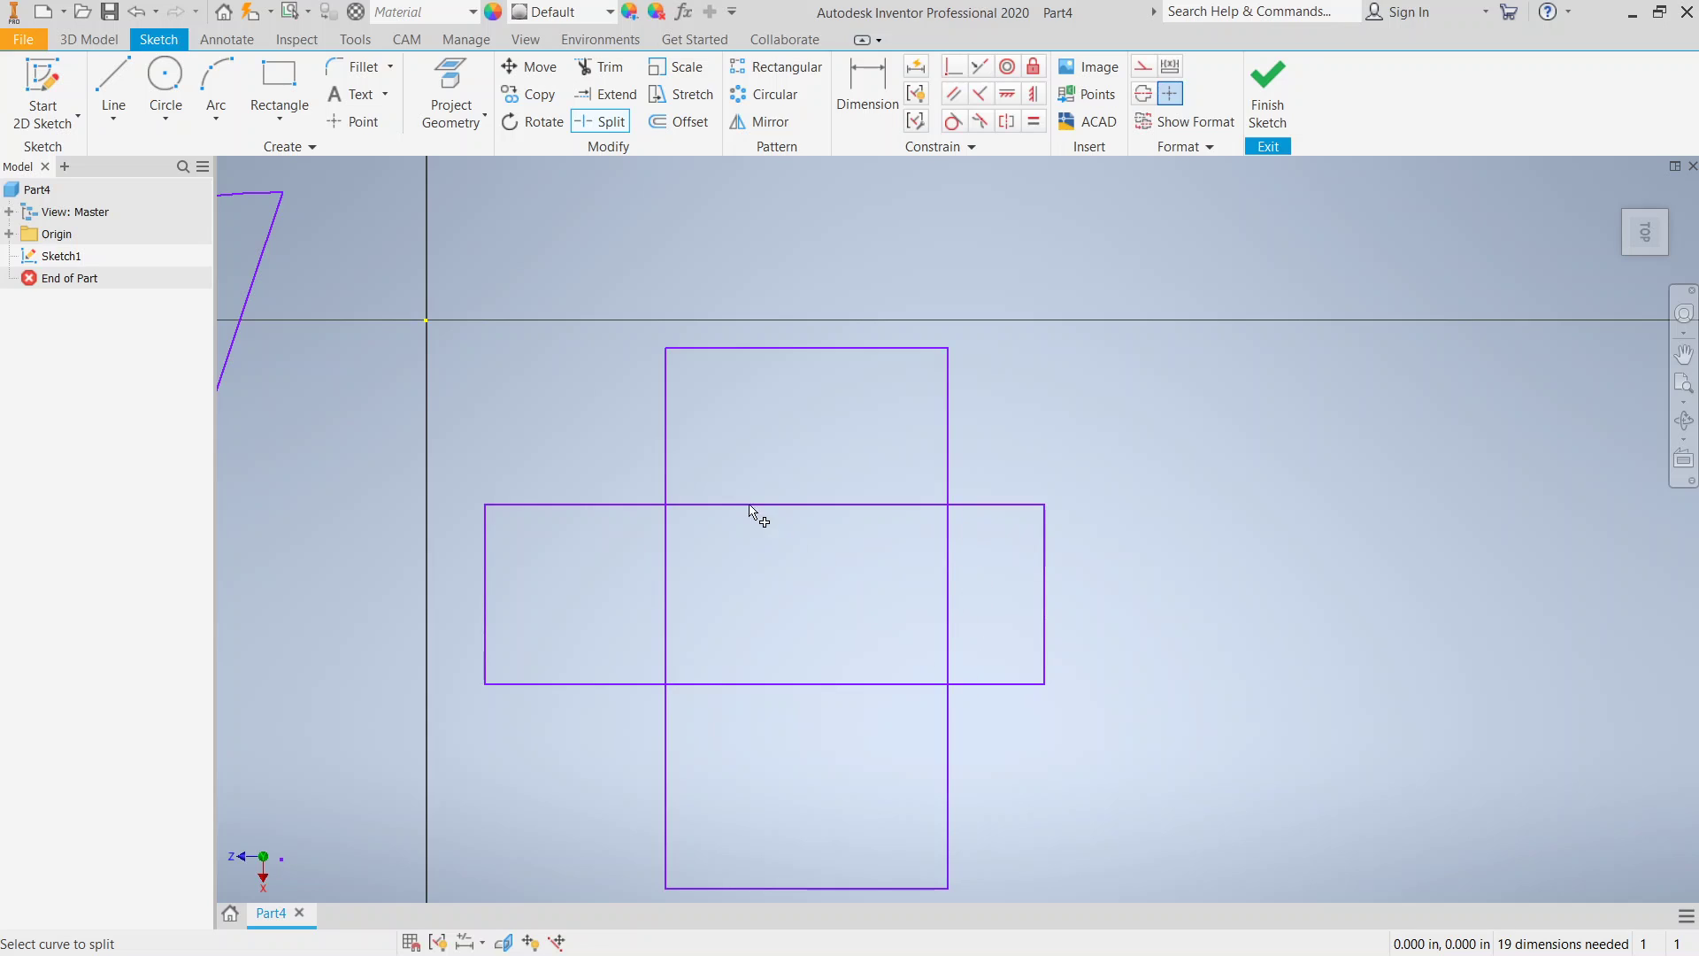
click(670, 508)
click(1029, 518)
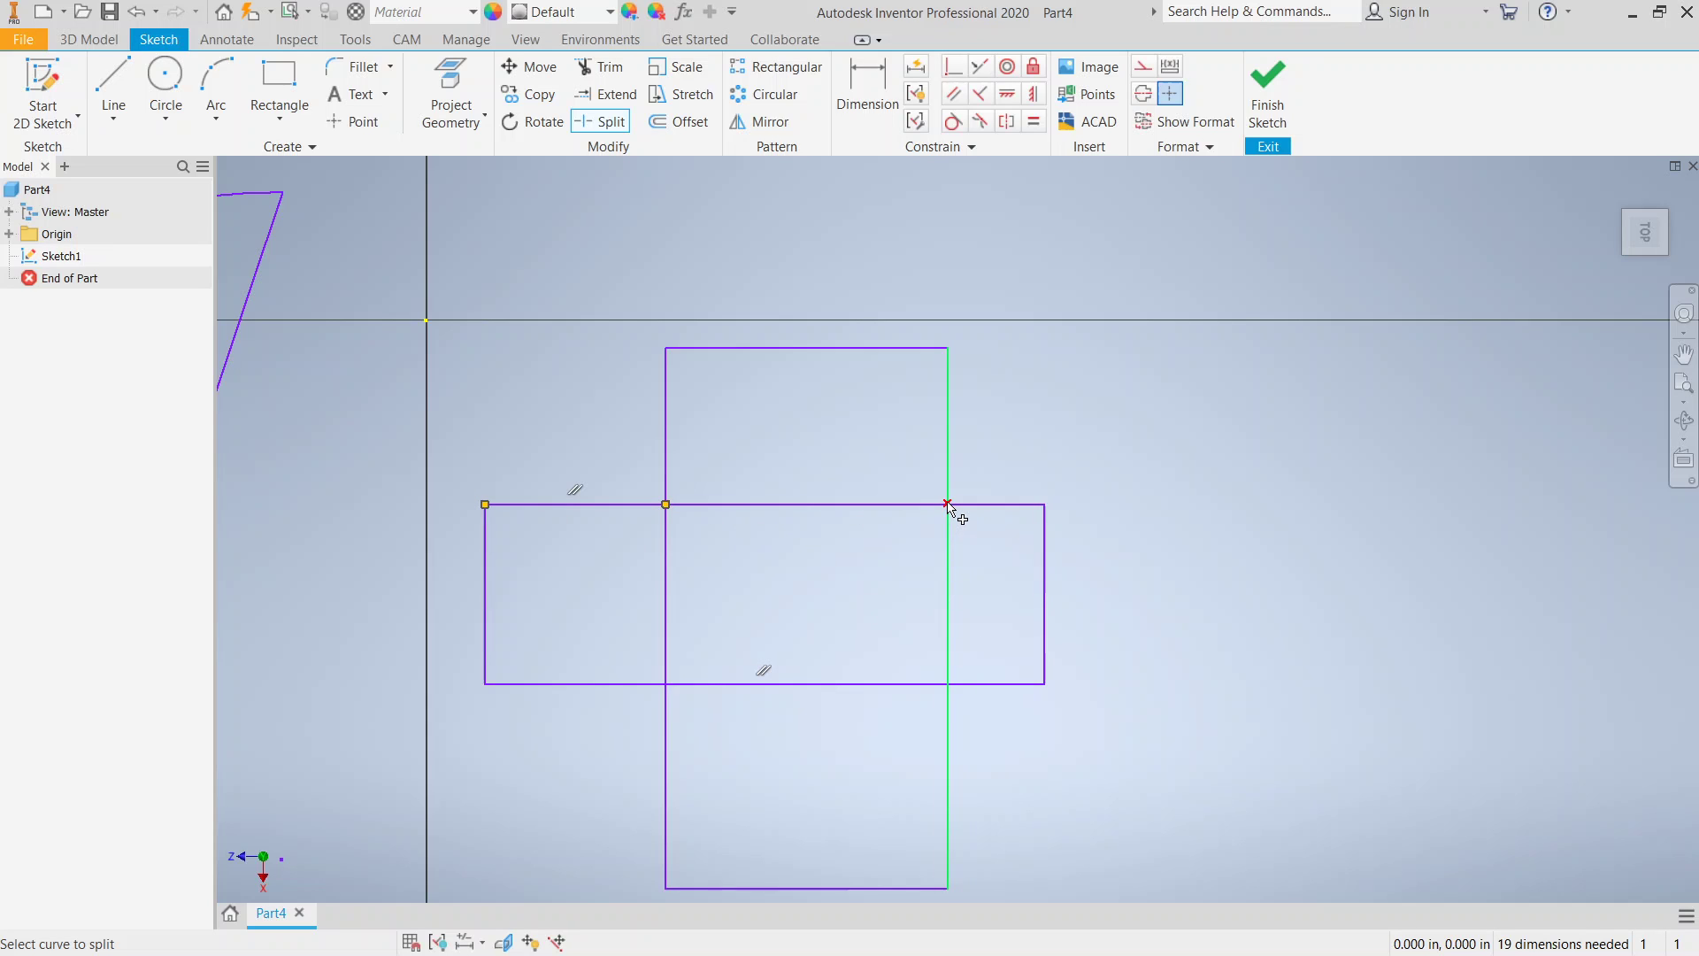
click(953, 514)
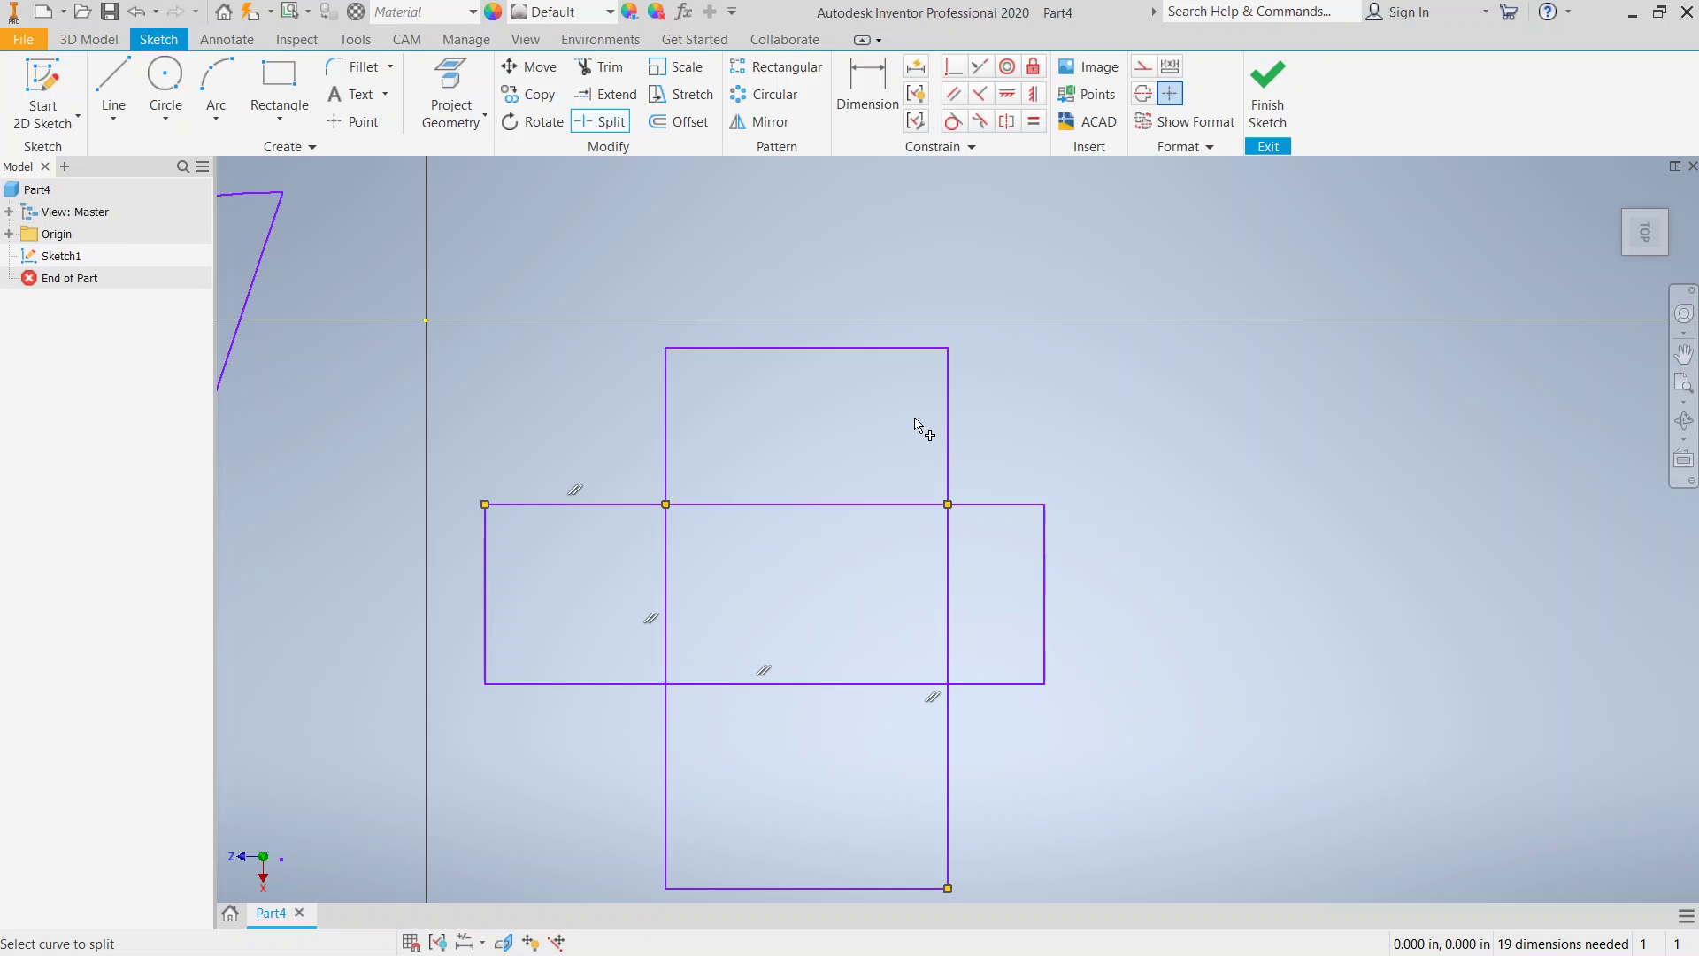
right_click(685, 239)
click(768, 236)
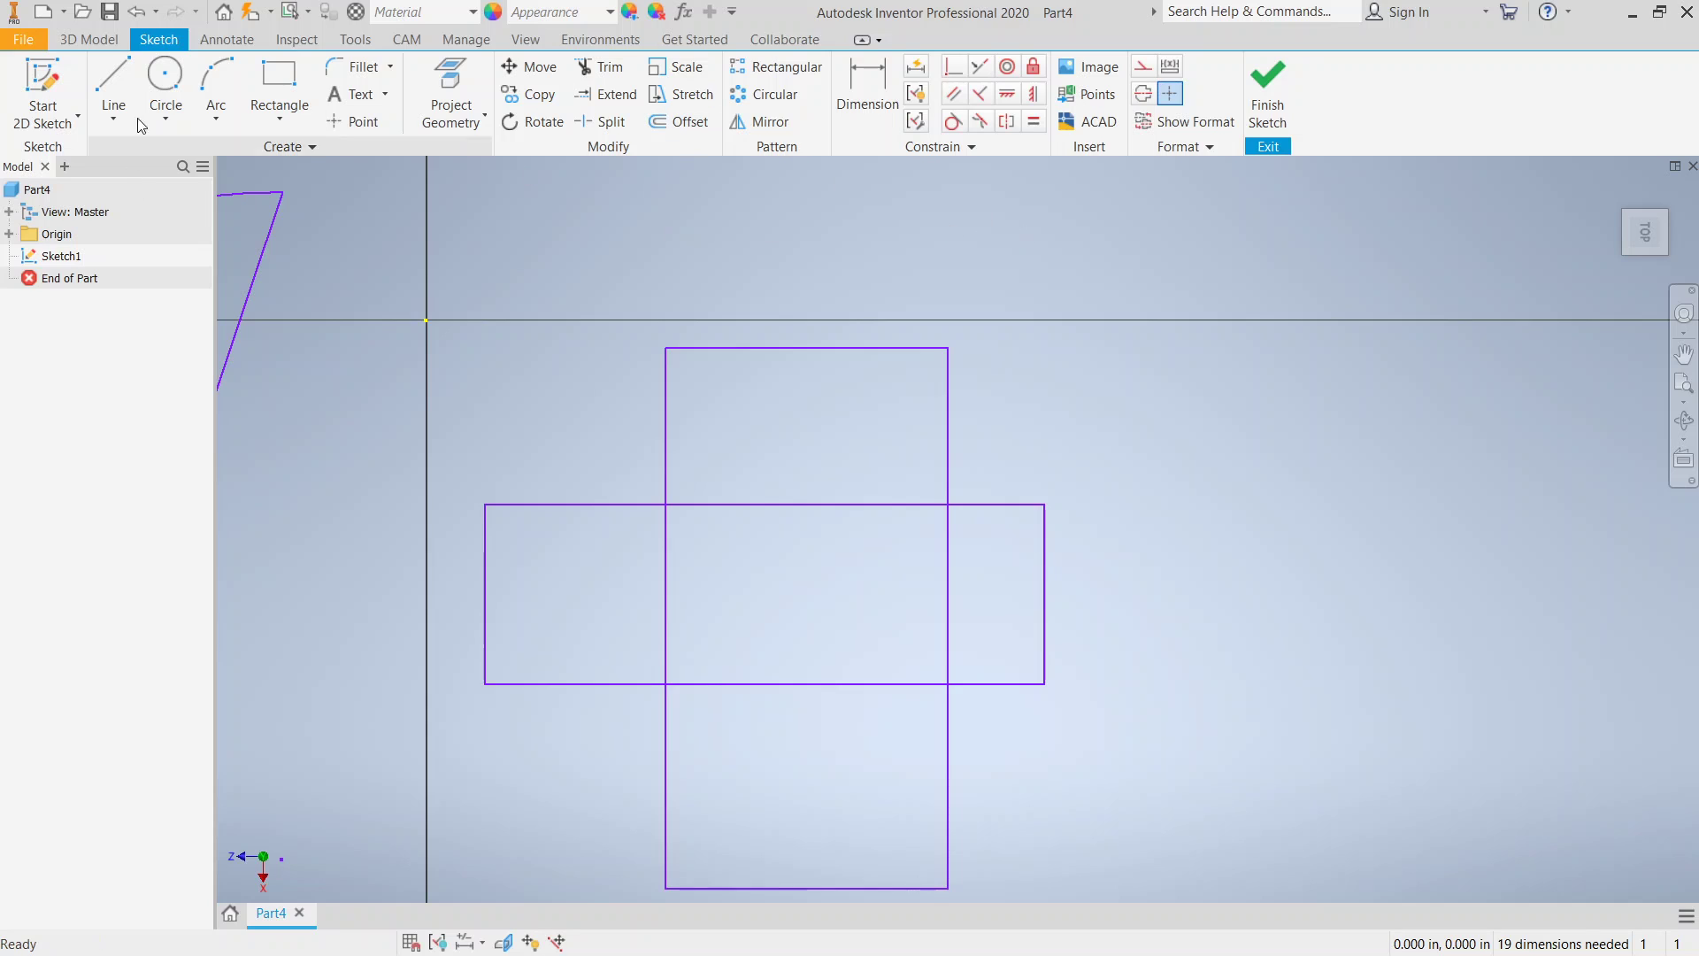
Step: Draw a four-line outline right of the rectangles, its top edge stopping short of the left side
click(114, 91)
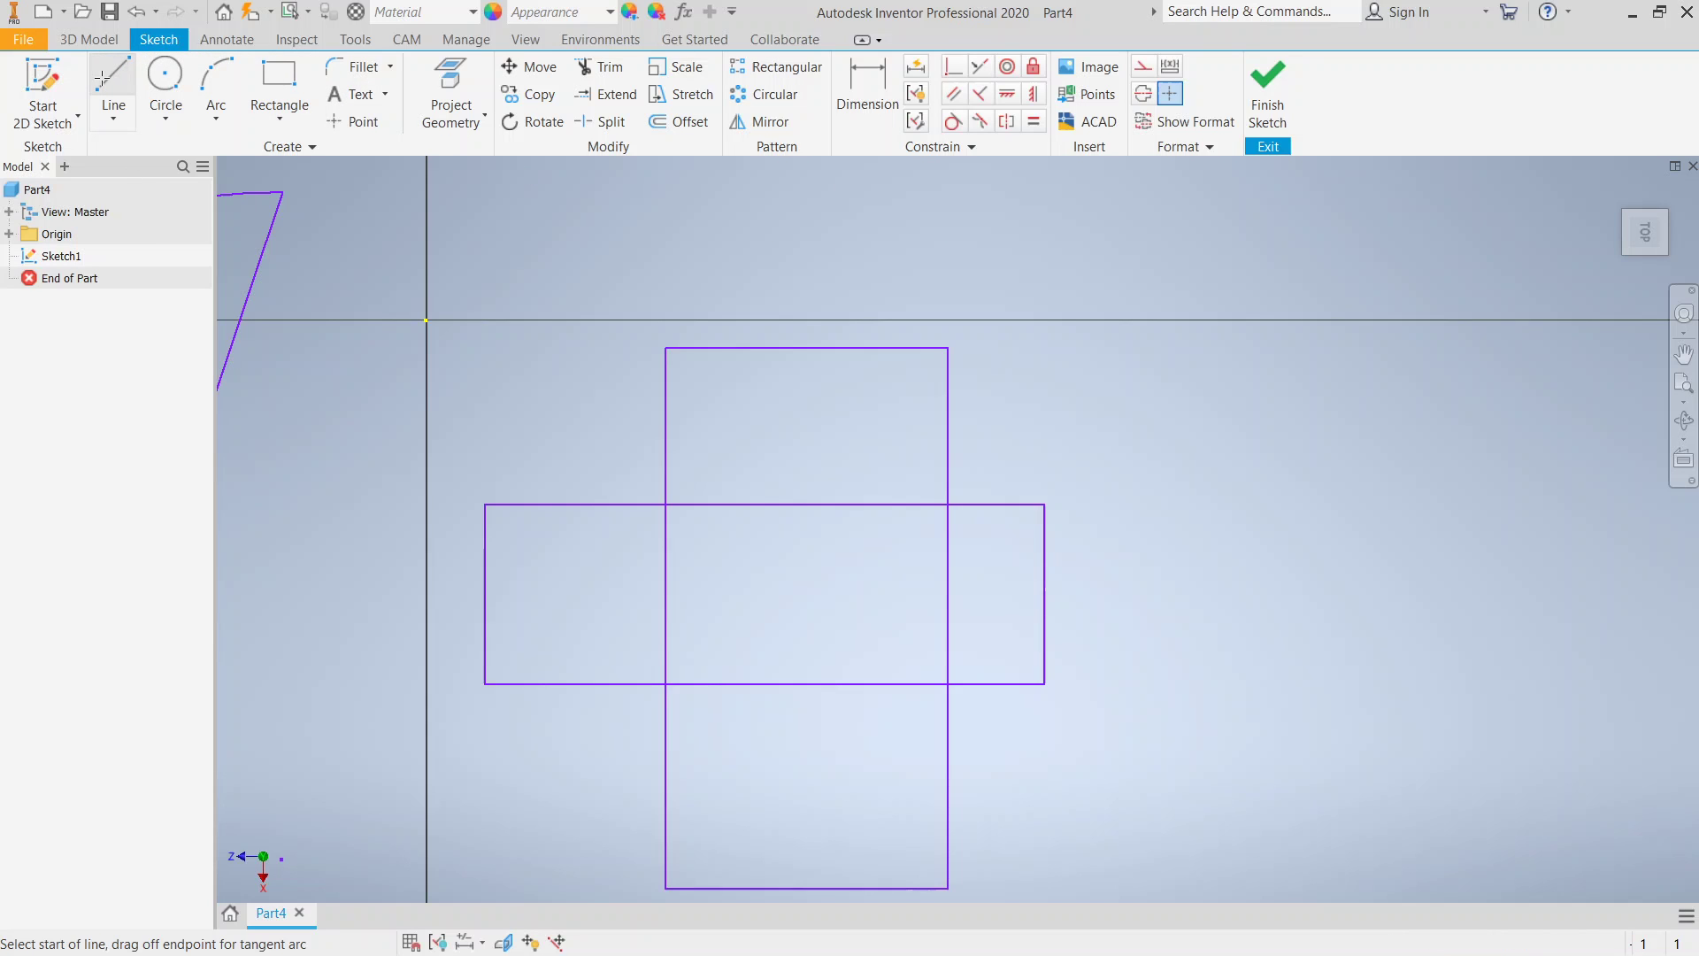
click(1178, 397)
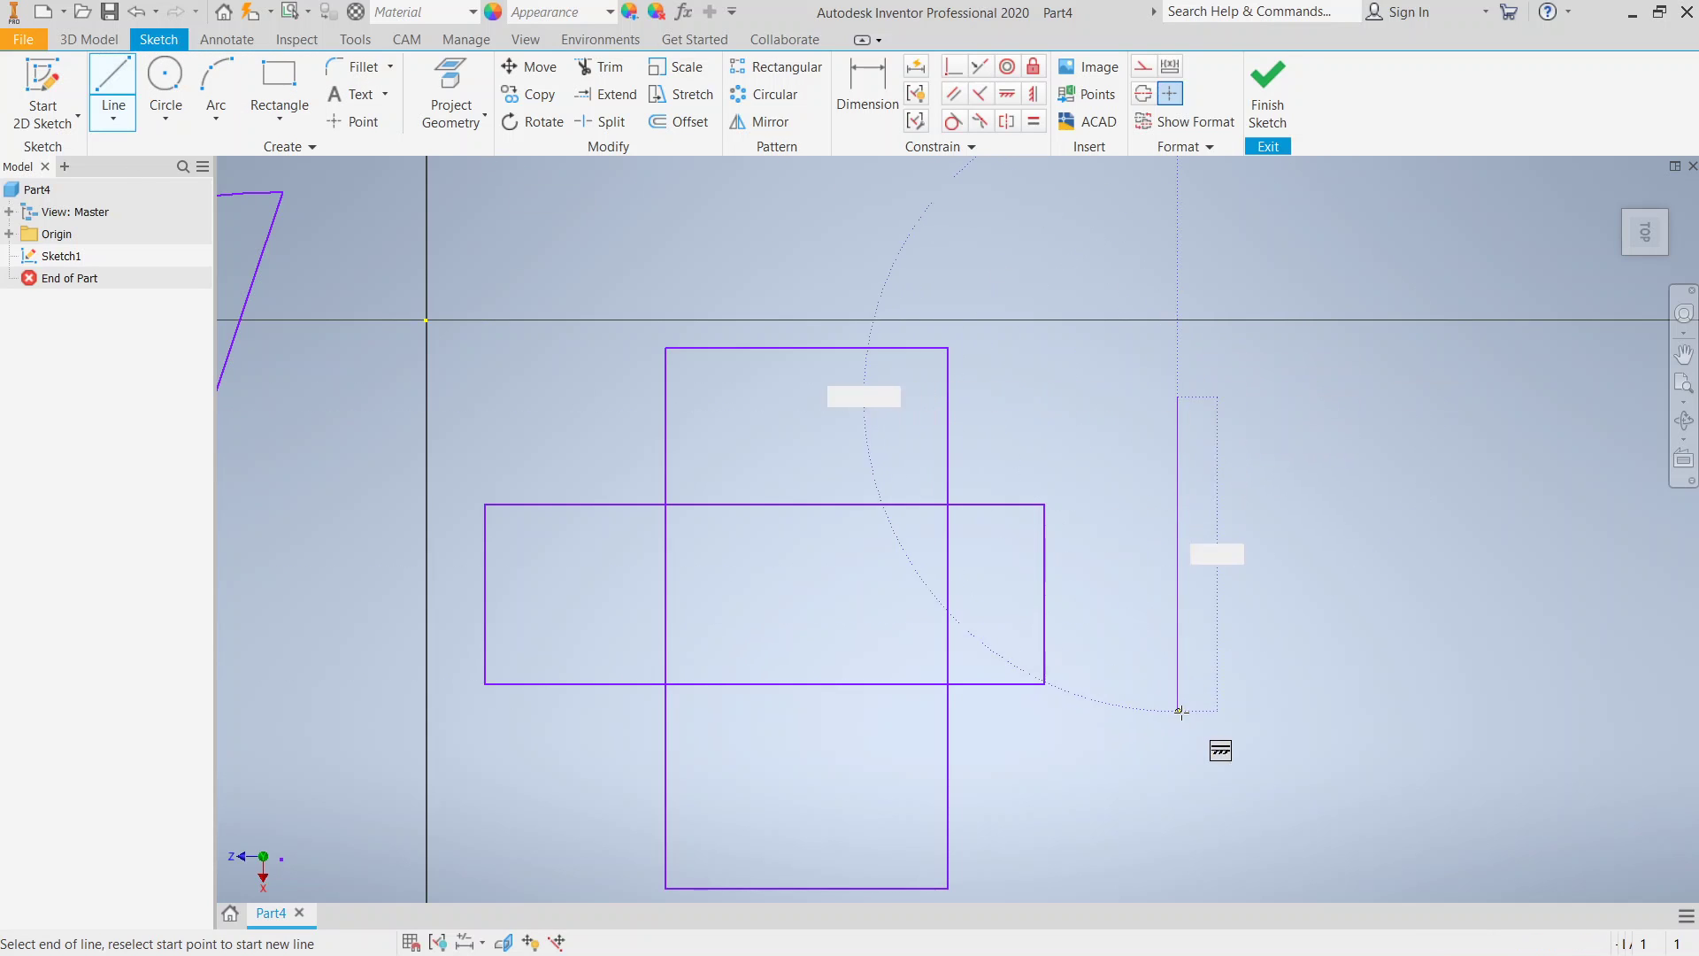
click(1179, 713)
click(1501, 713)
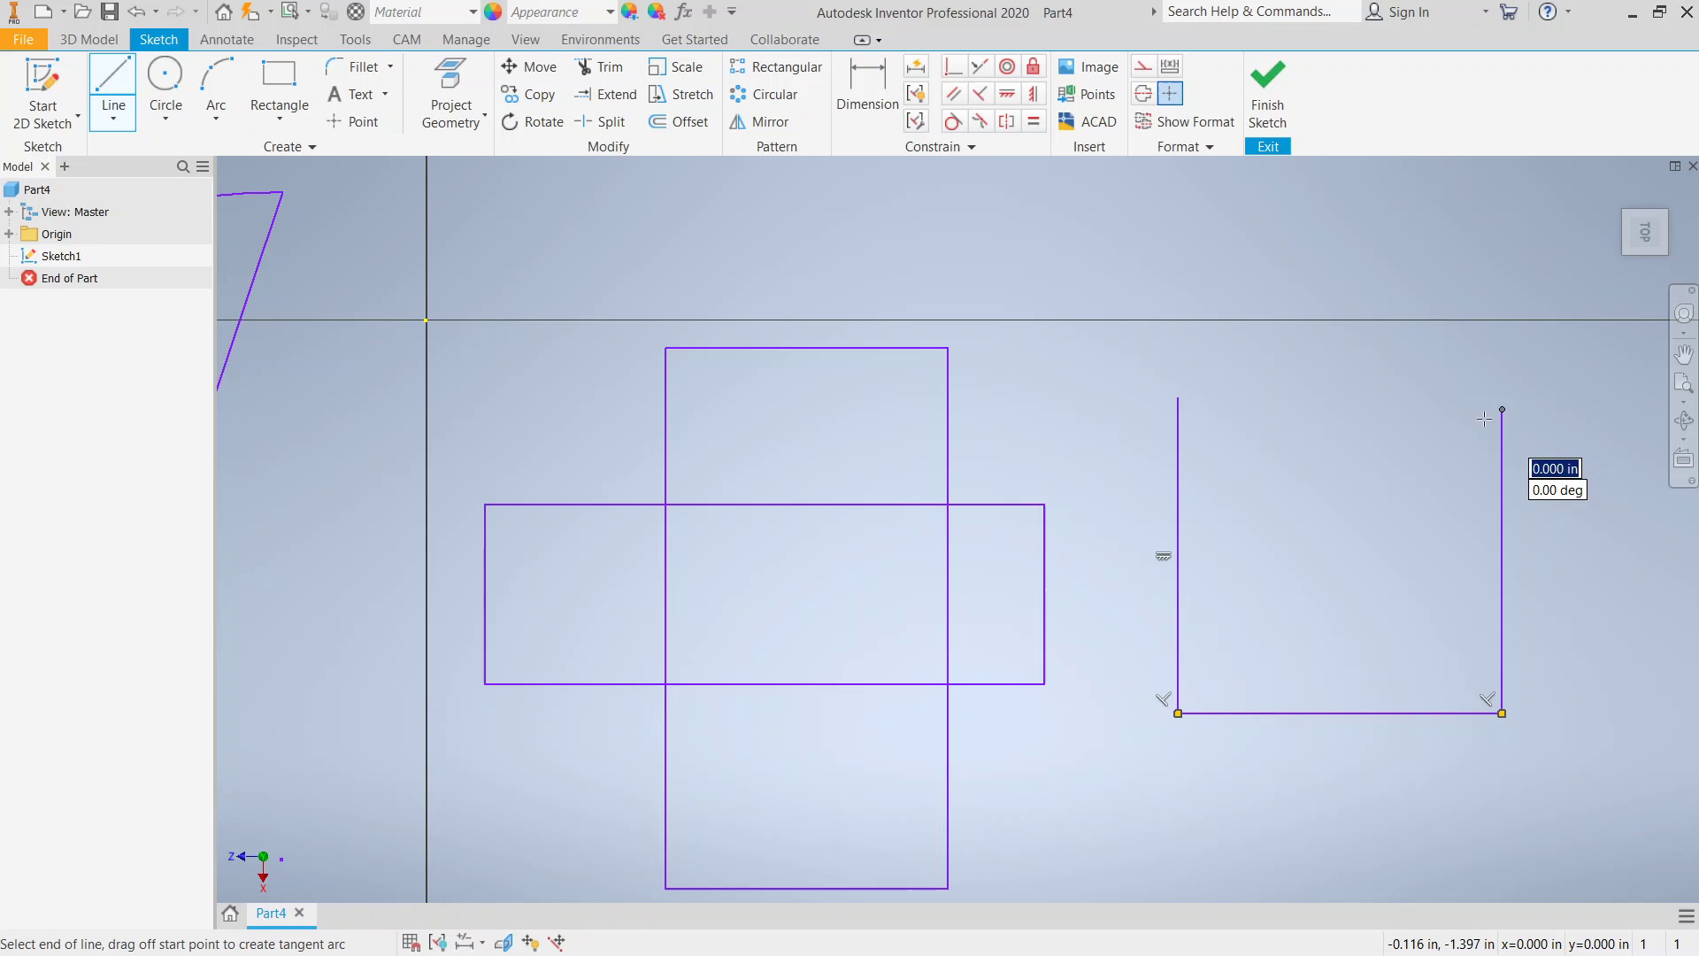
click(1501, 409)
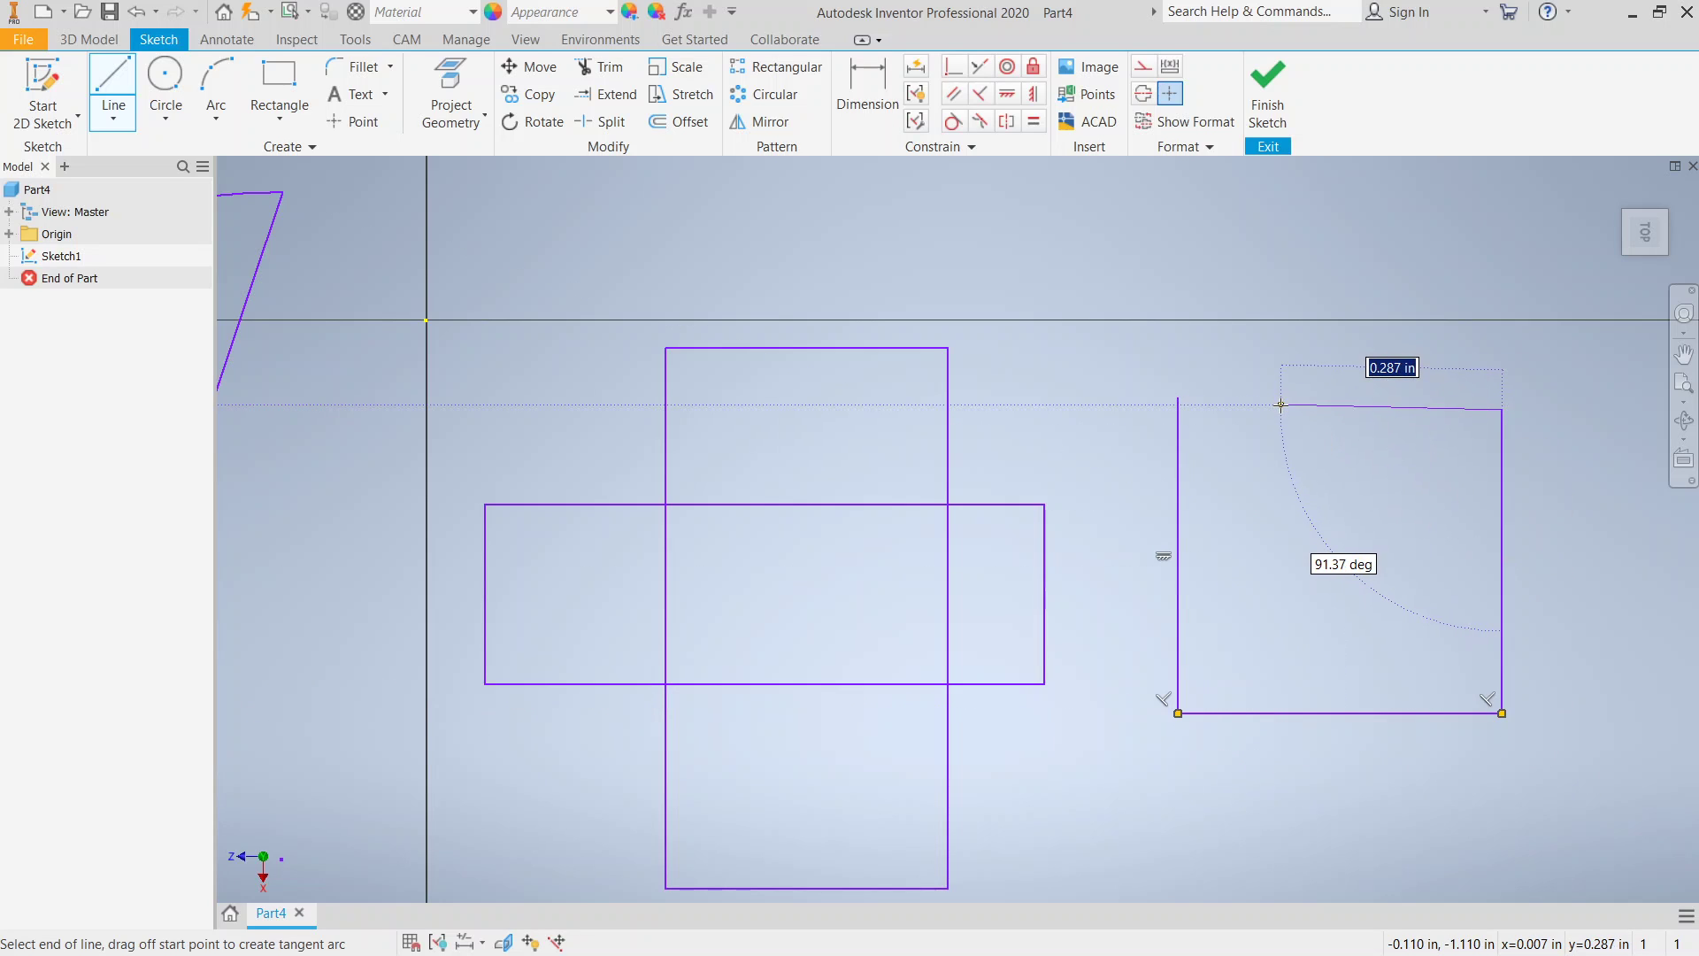
click(1218, 409)
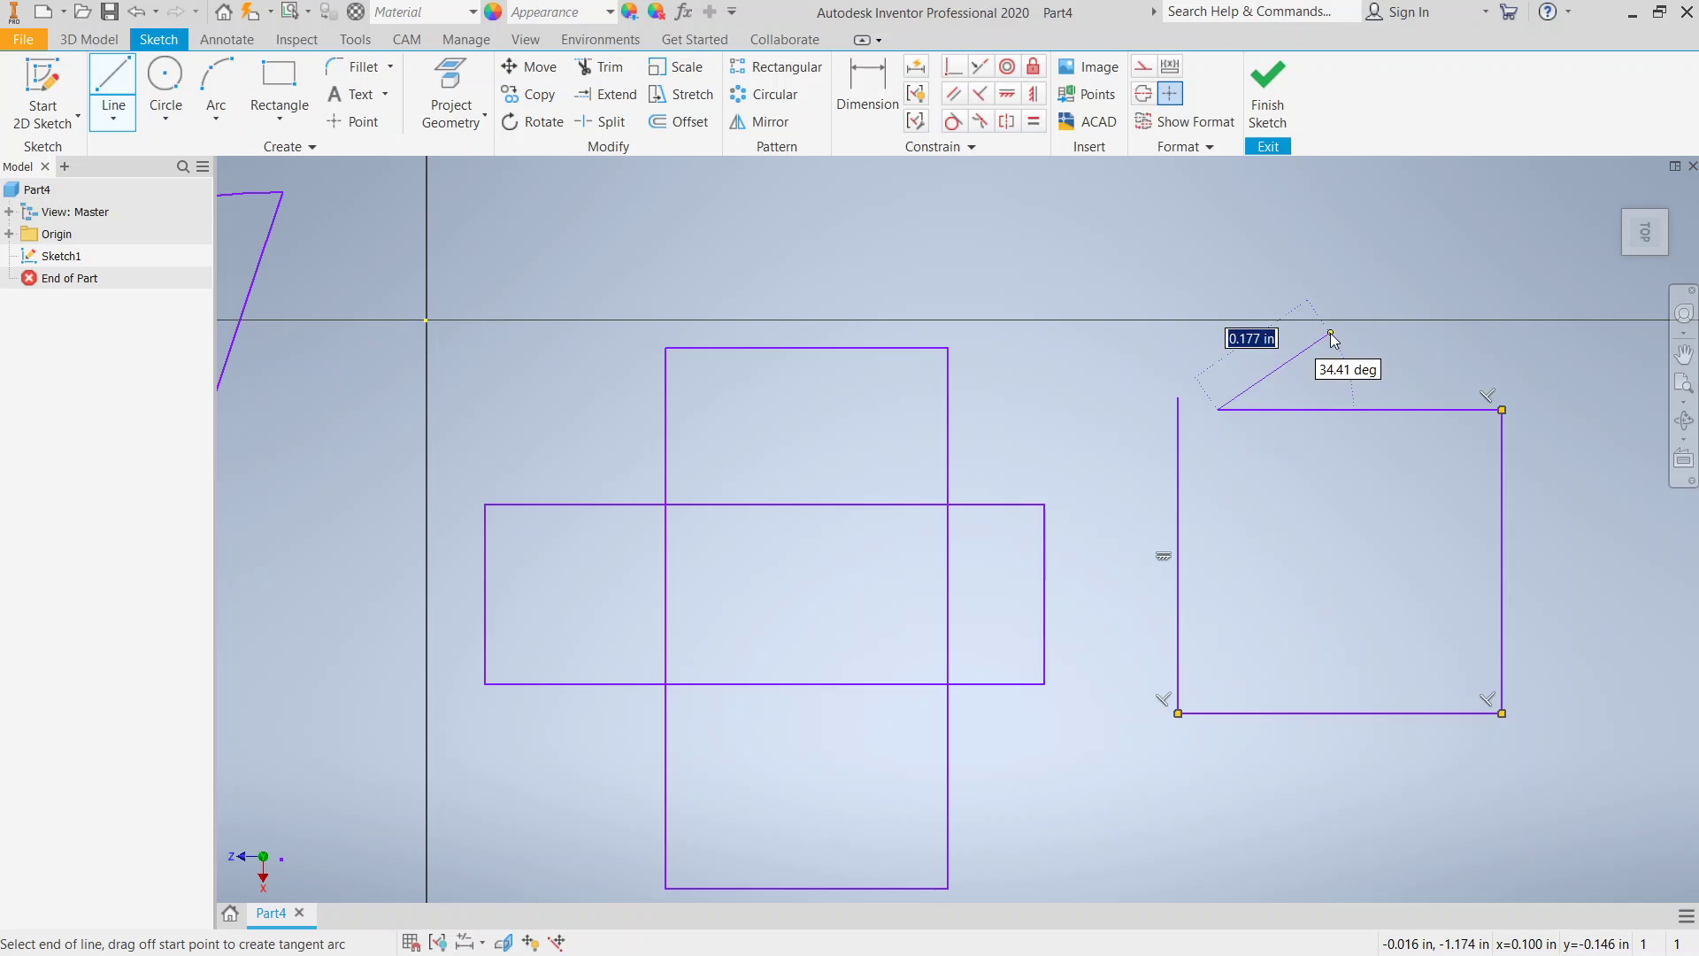
right_click(1331, 333)
click(1392, 333)
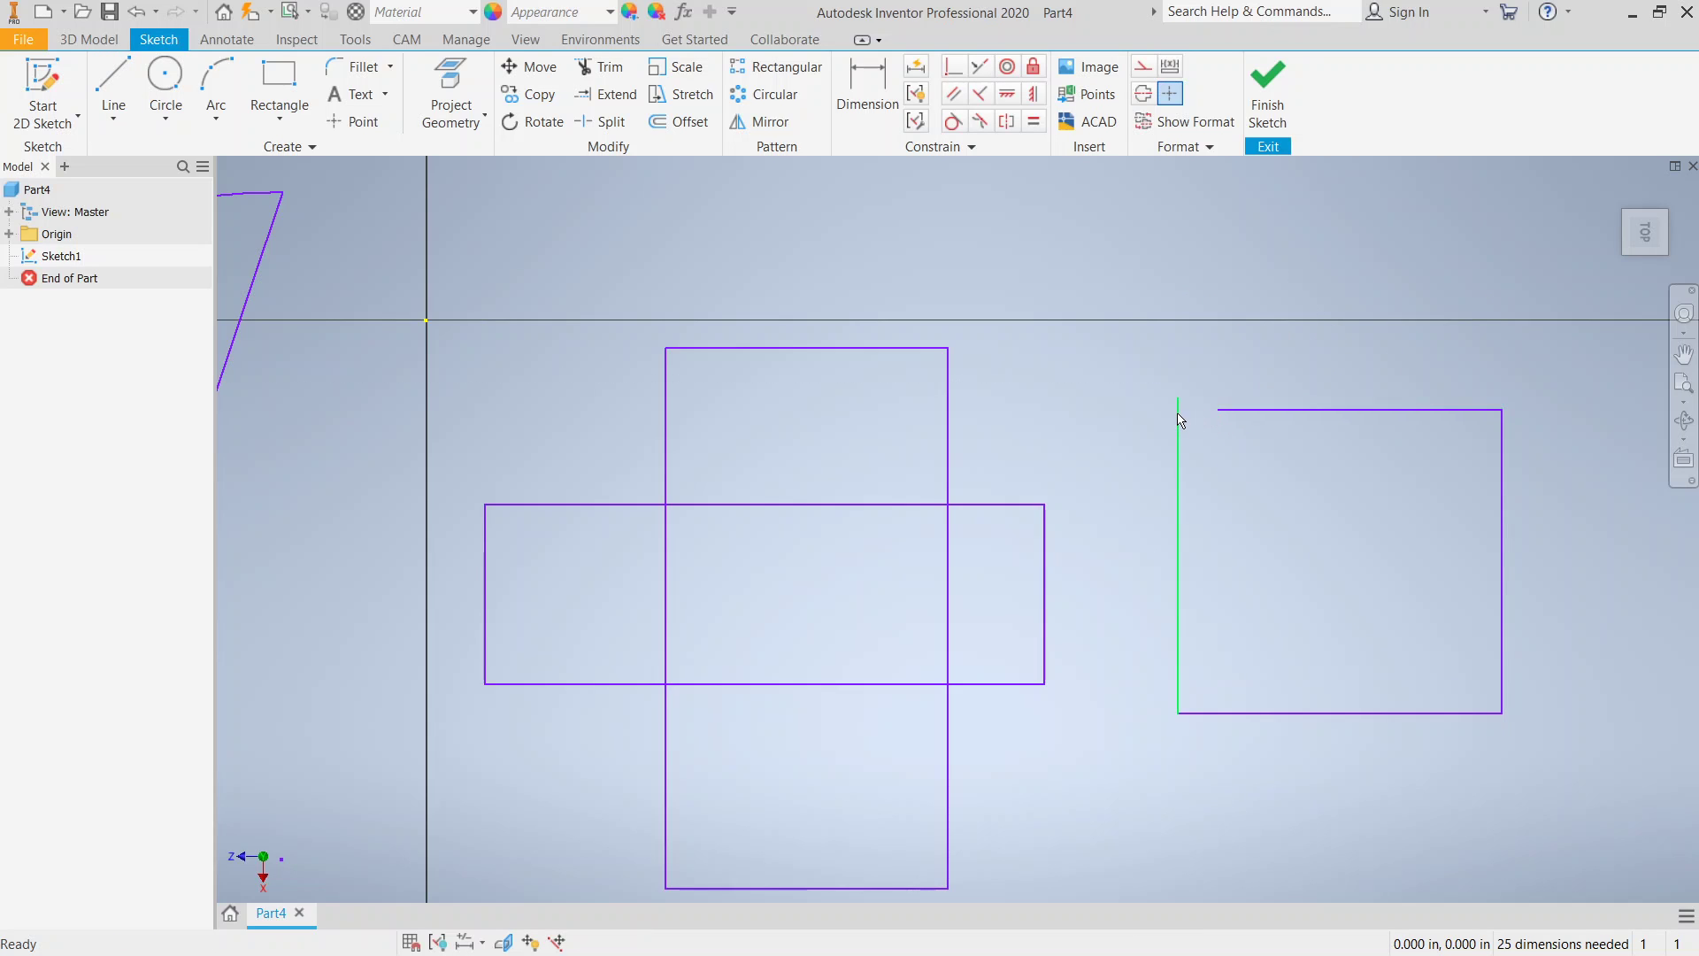
click(608, 95)
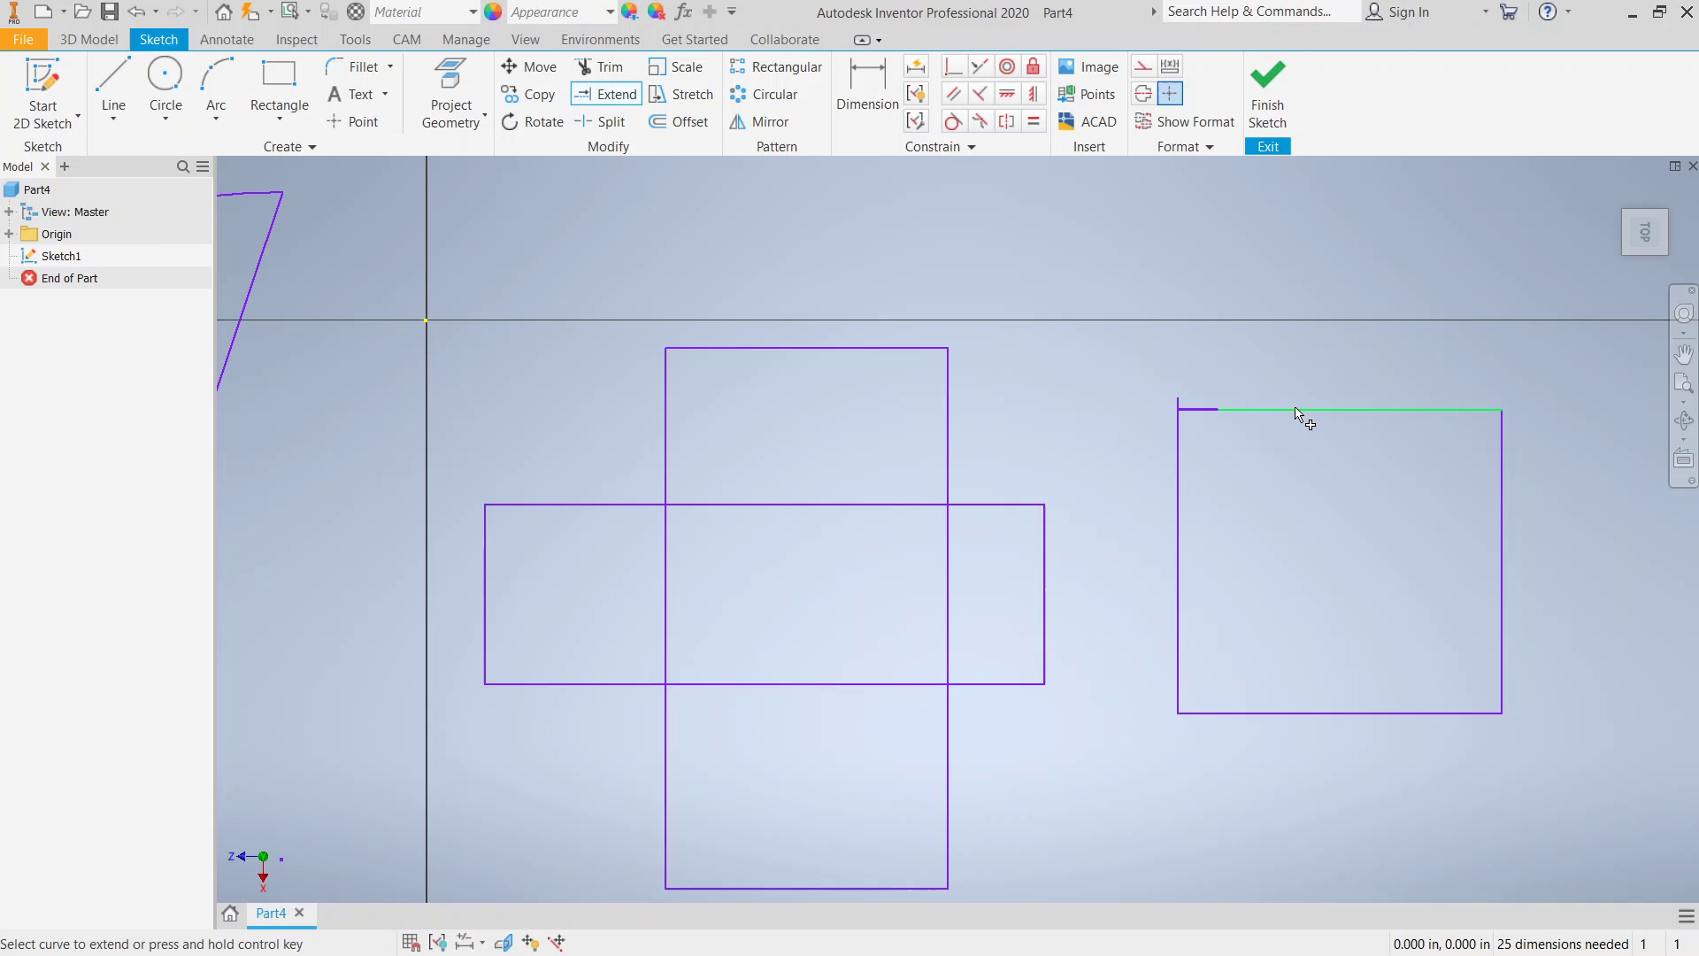
scroll(1327, 417, down, 3)
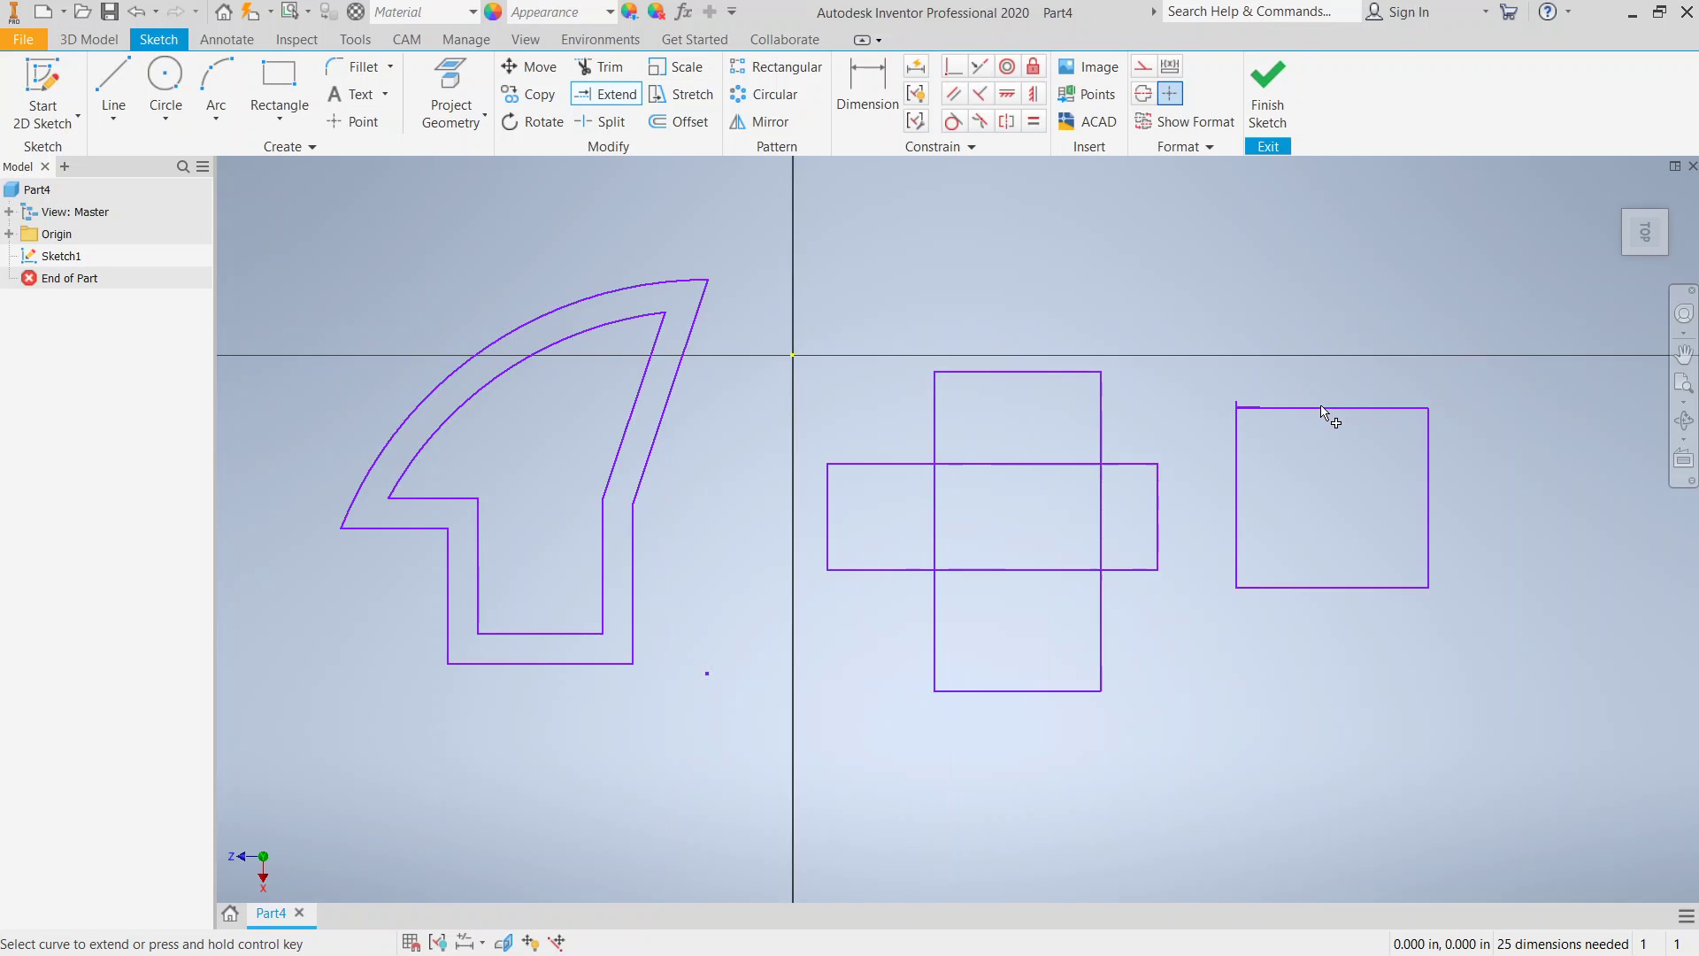
scroll(1309, 411, up, 6)
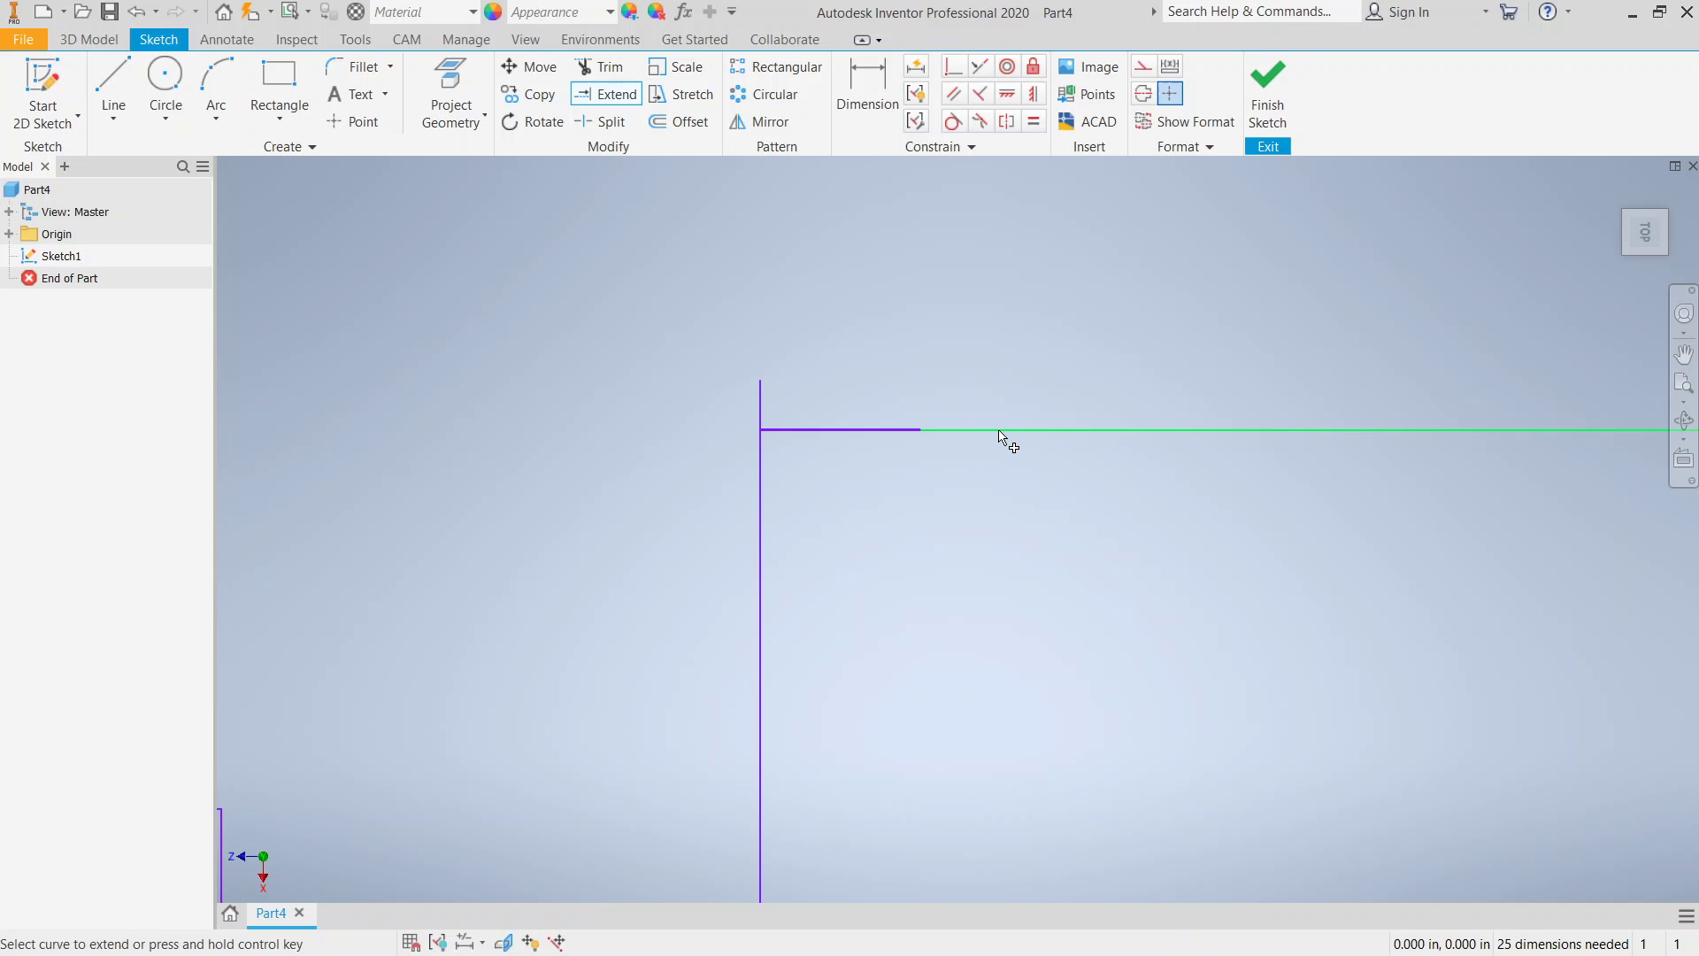
Step: Extend the short top edge to the left side, then pan to show all three sketches
click(1000, 435)
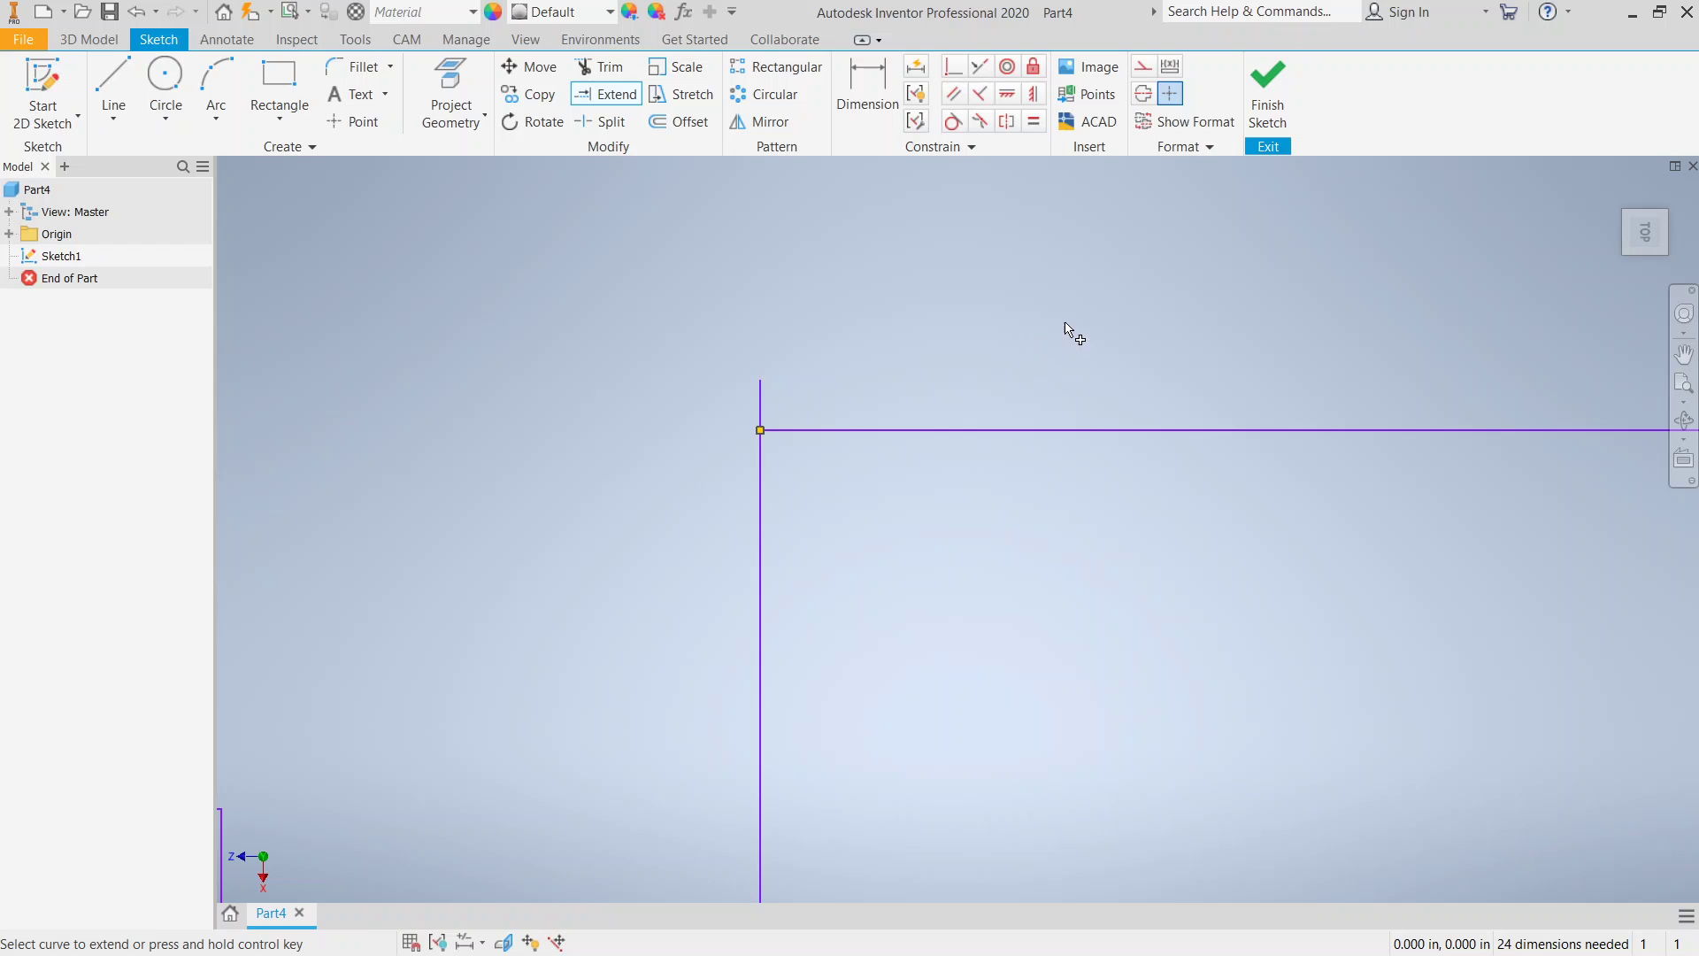
scroll(1073, 333, up, 2)
scroll(986, 269, up, 2)
scroll(996, 342, up, 2)
scroll(996, 336, down, 3)
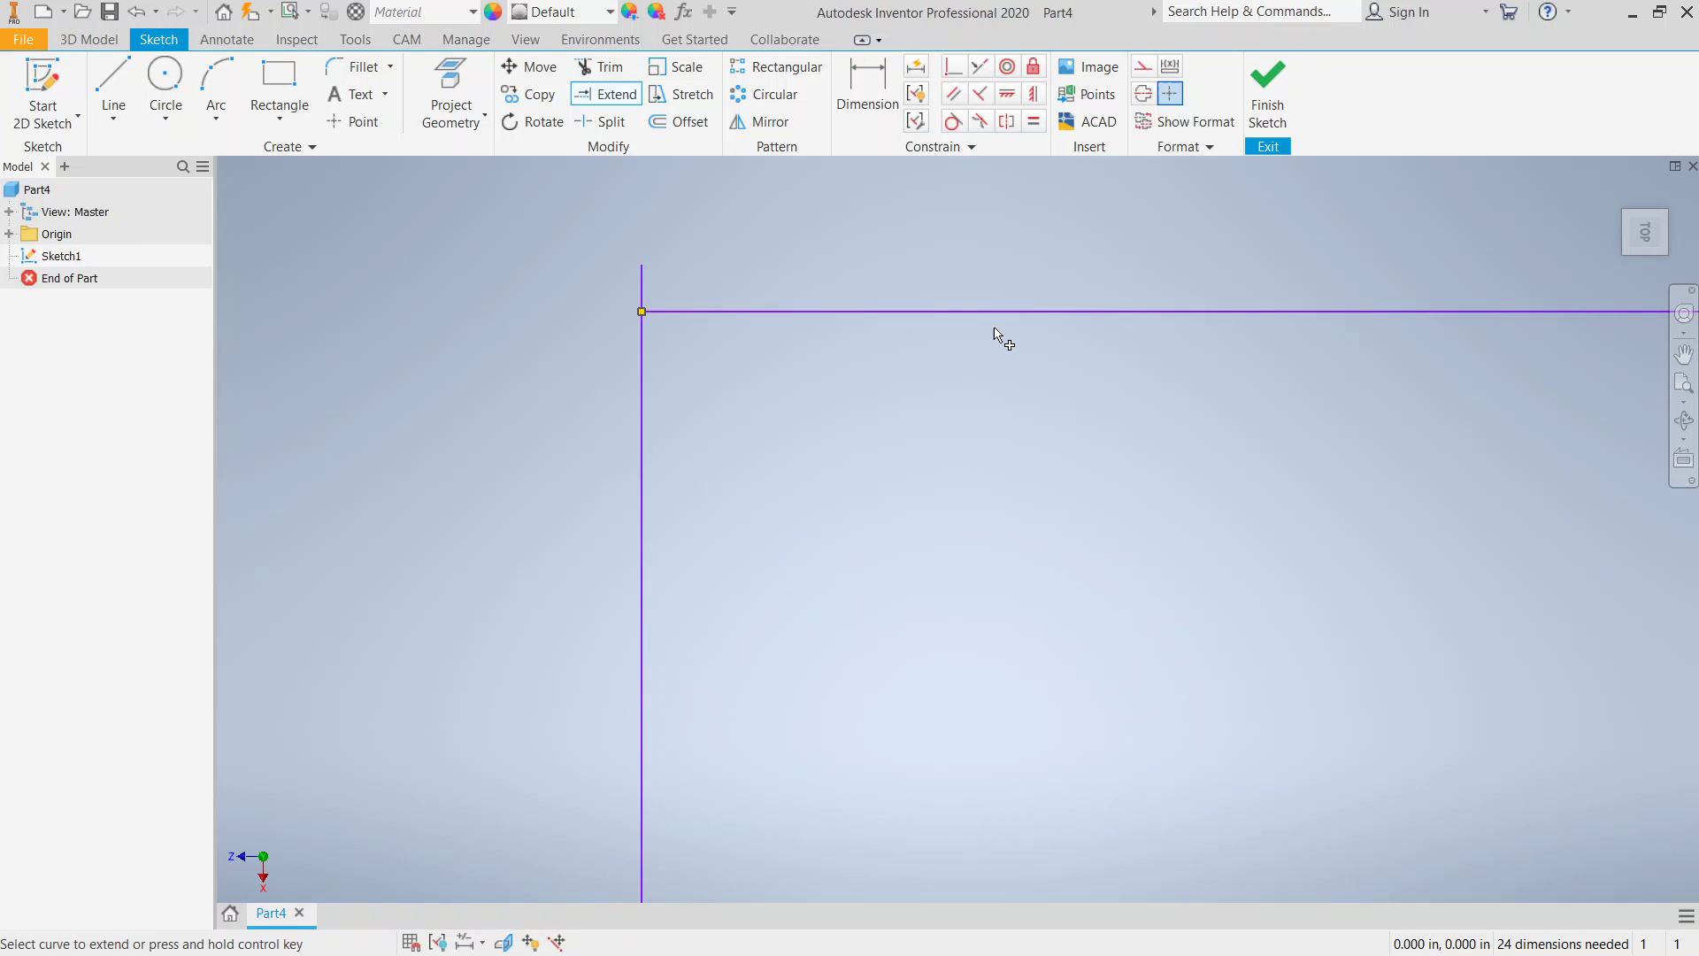
scroll(997, 333, down, 3)
click(688, 365)
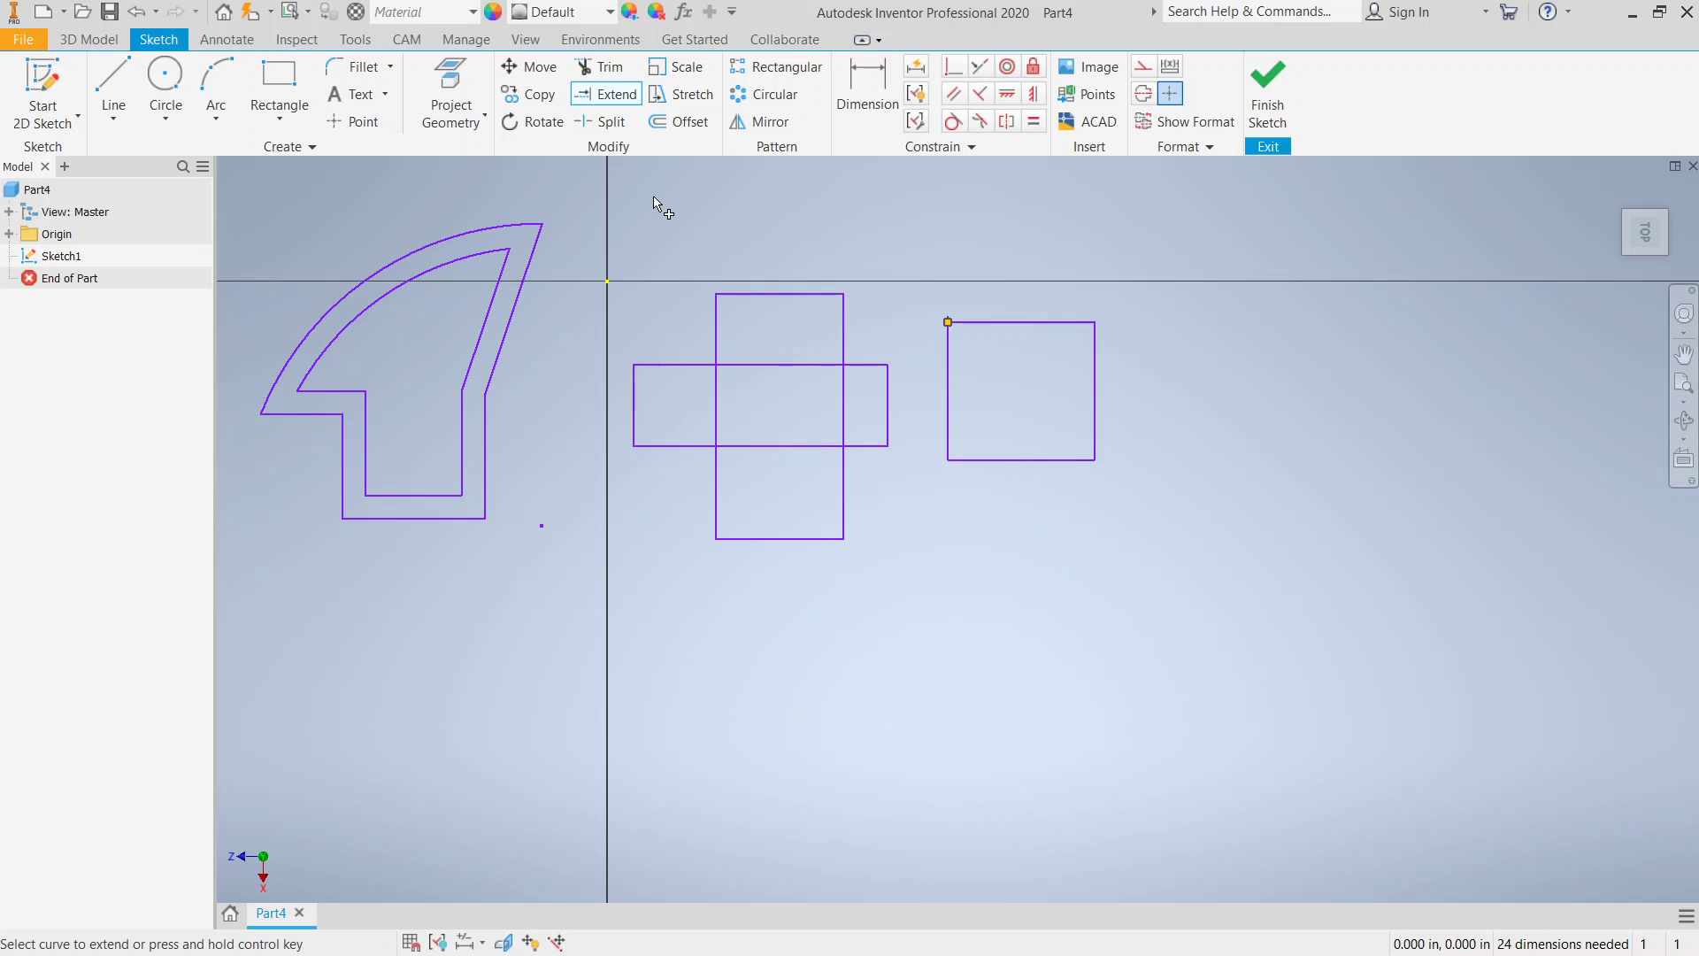
middle_drag(418, 207, 517, 291)
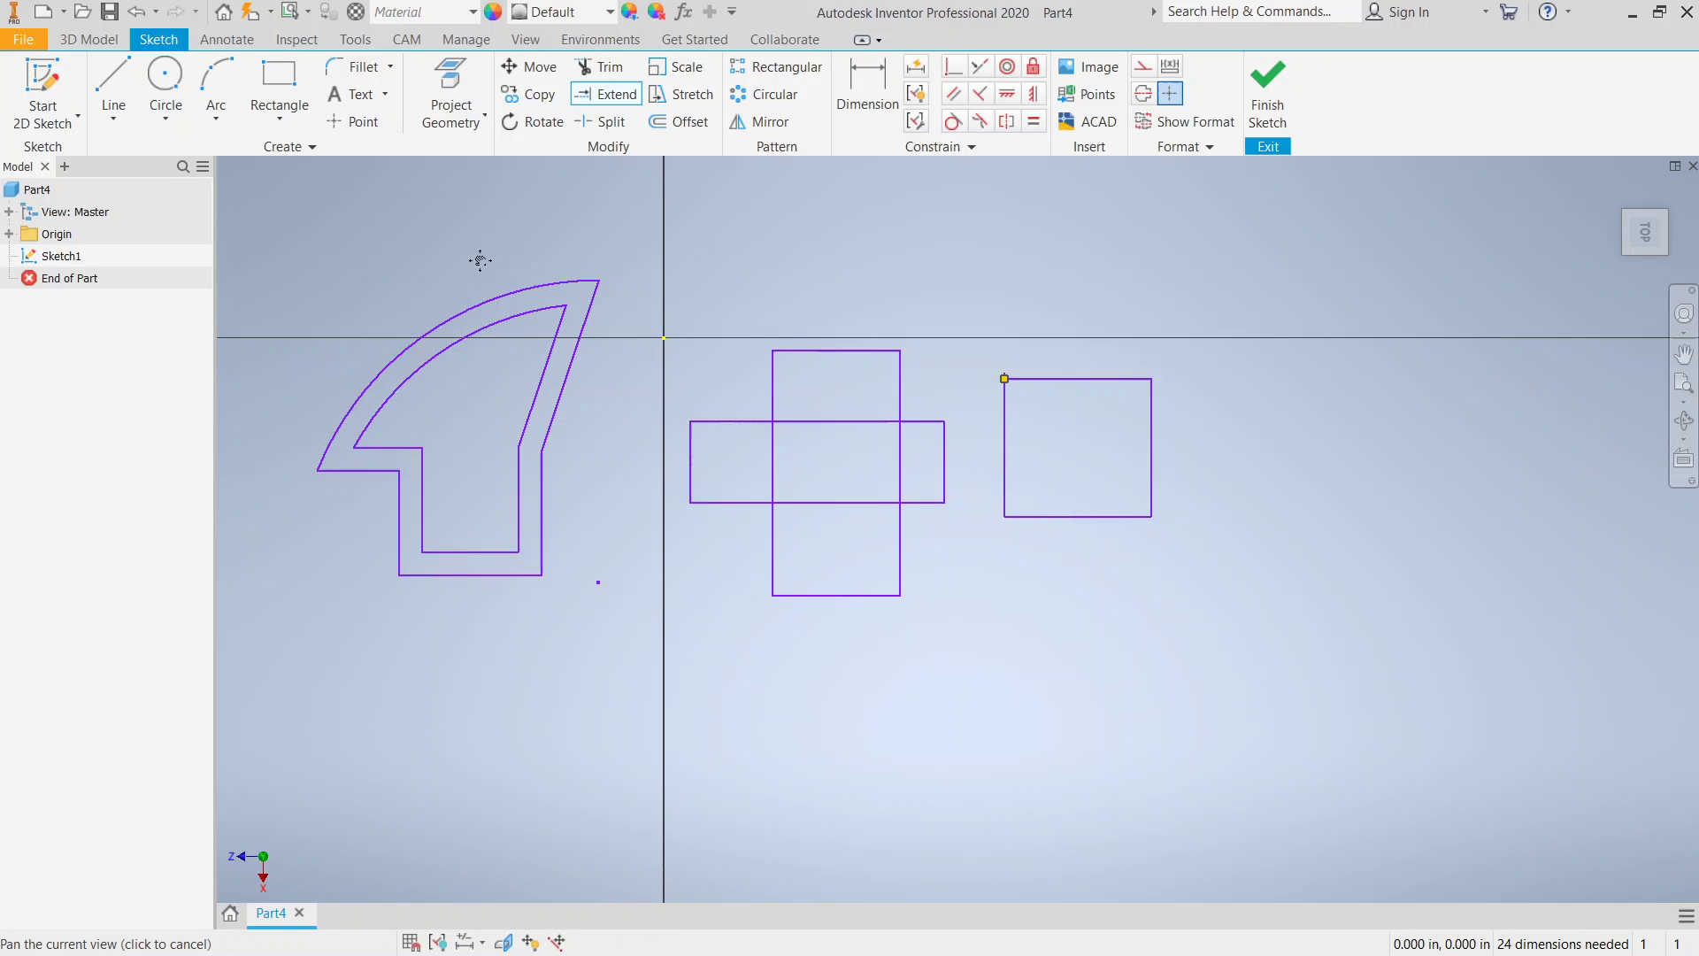